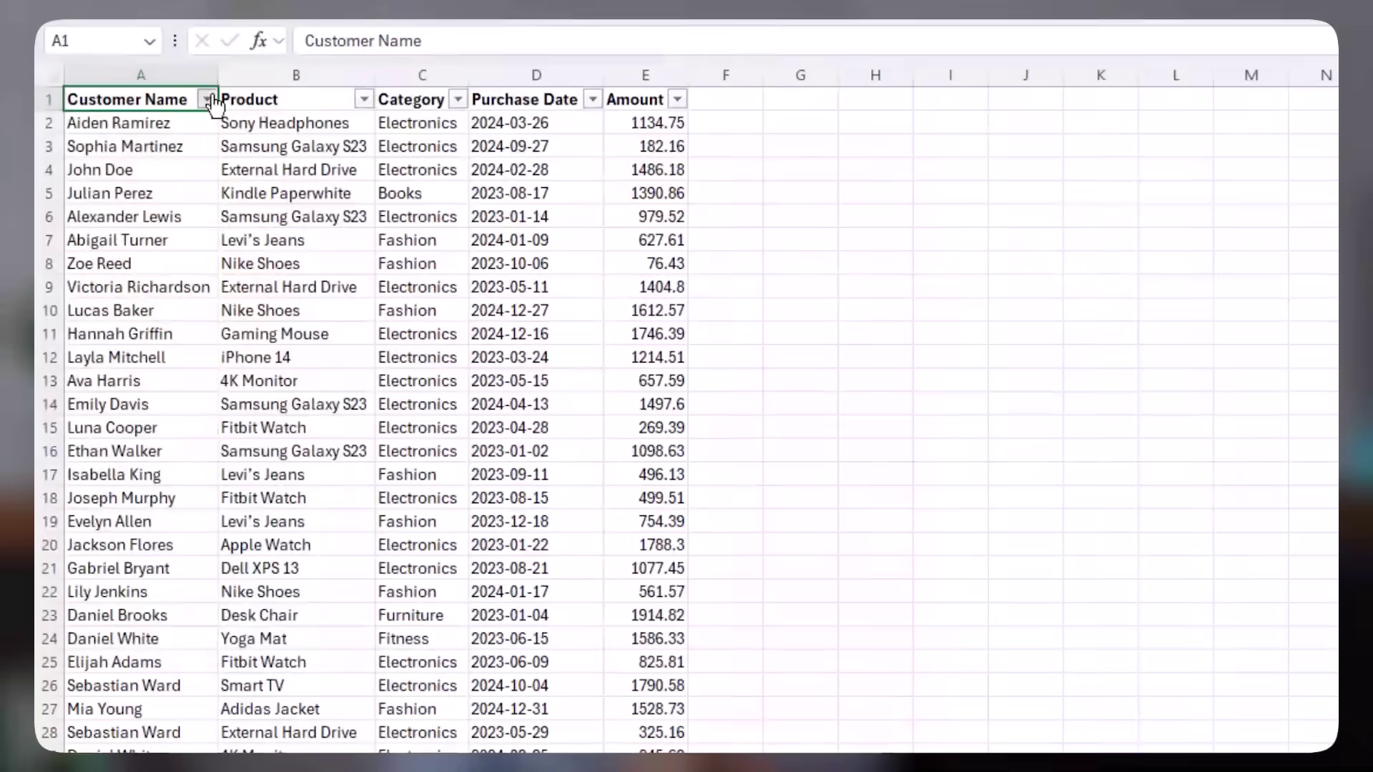
# Step: Filter the Customer Name column to show only one customer's purchases
pyautogui.click(207, 99)
pyautogui.click(104, 405)
pyautogui.click(104, 491)
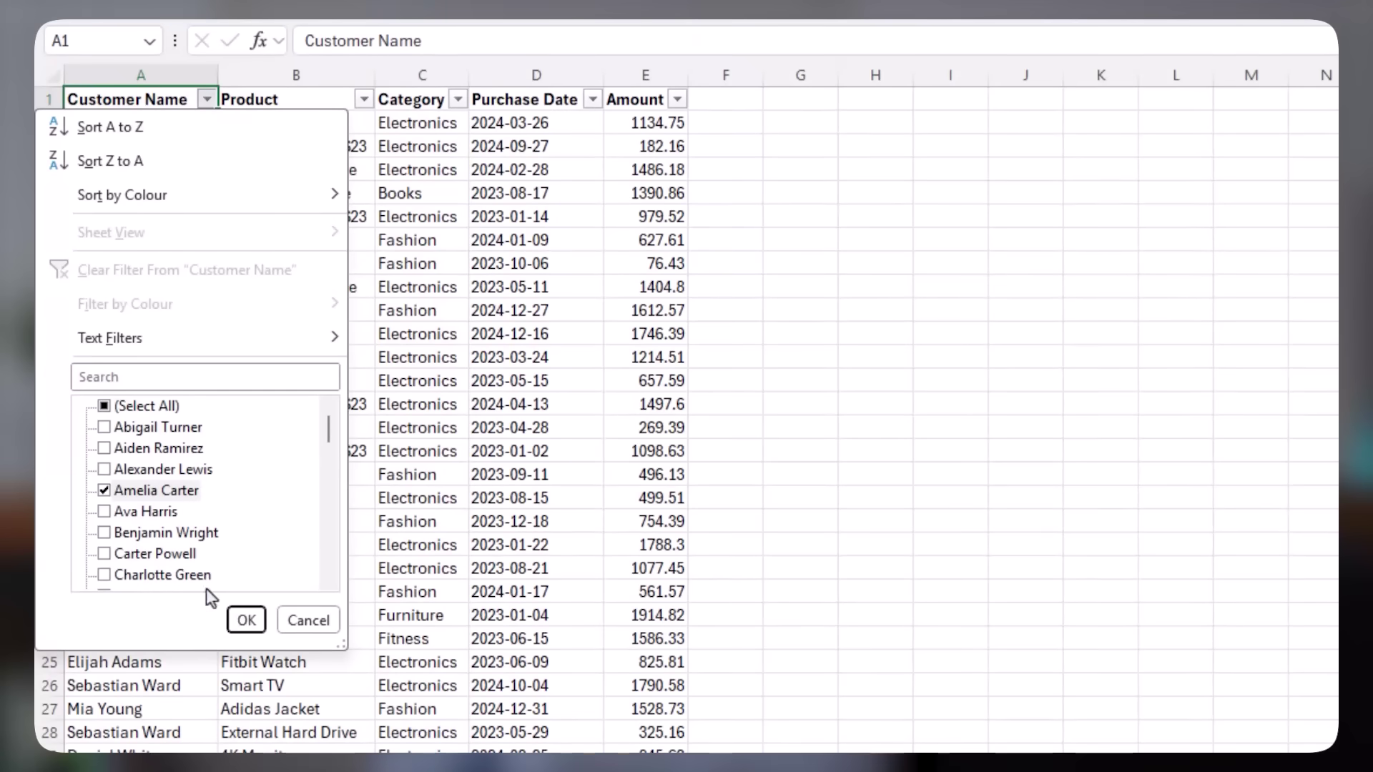
pyautogui.click(243, 619)
# Step: Switch the Customer Name filter to a different single customer
pyautogui.click(206, 99)
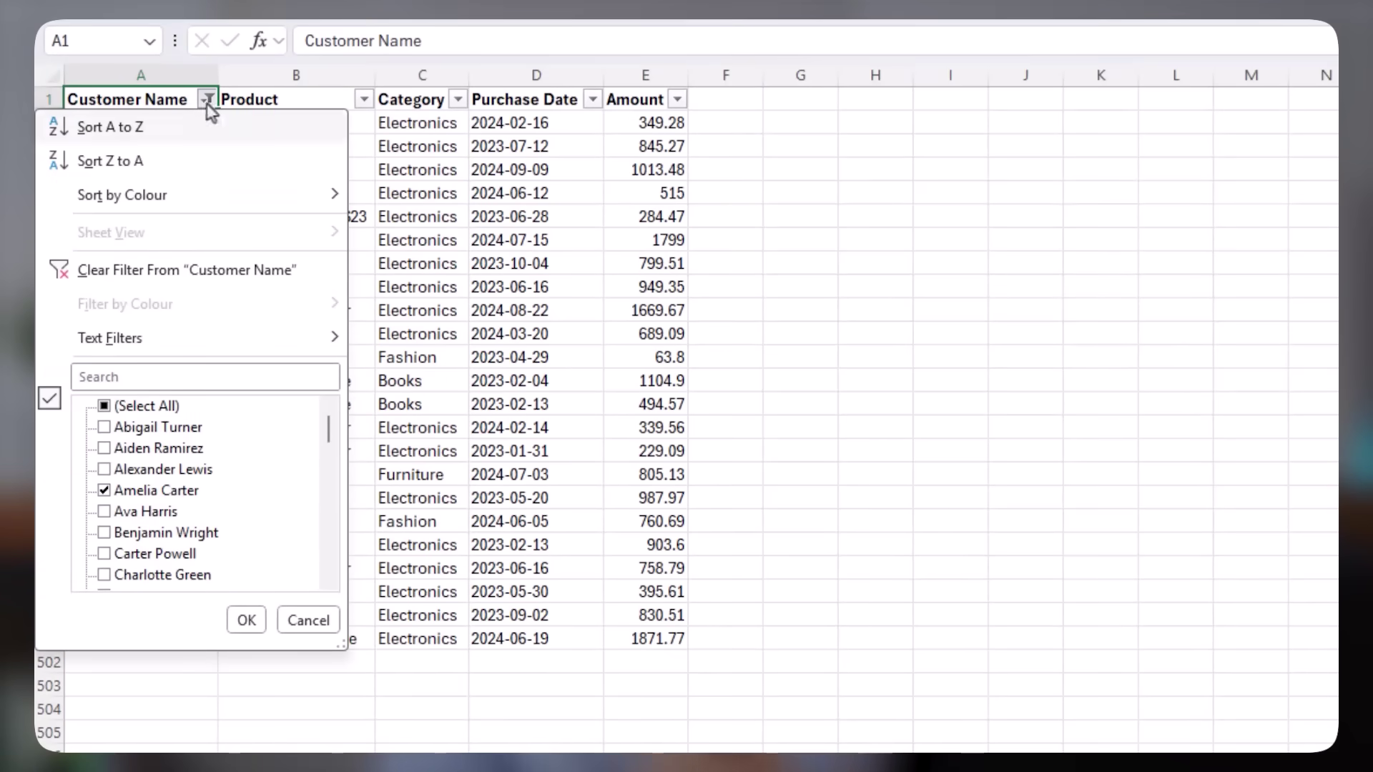
pyautogui.click(104, 490)
pyautogui.click(123, 553)
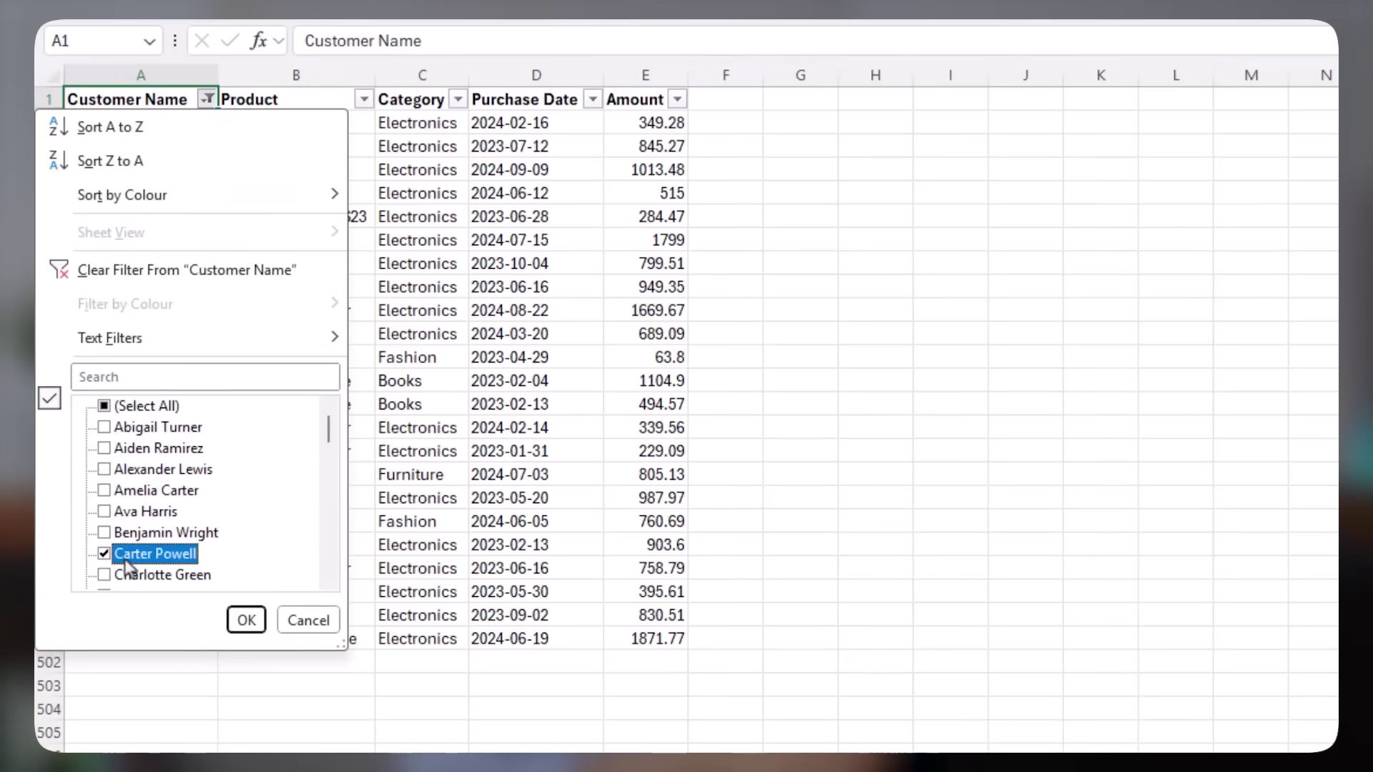
pyautogui.click(246, 621)
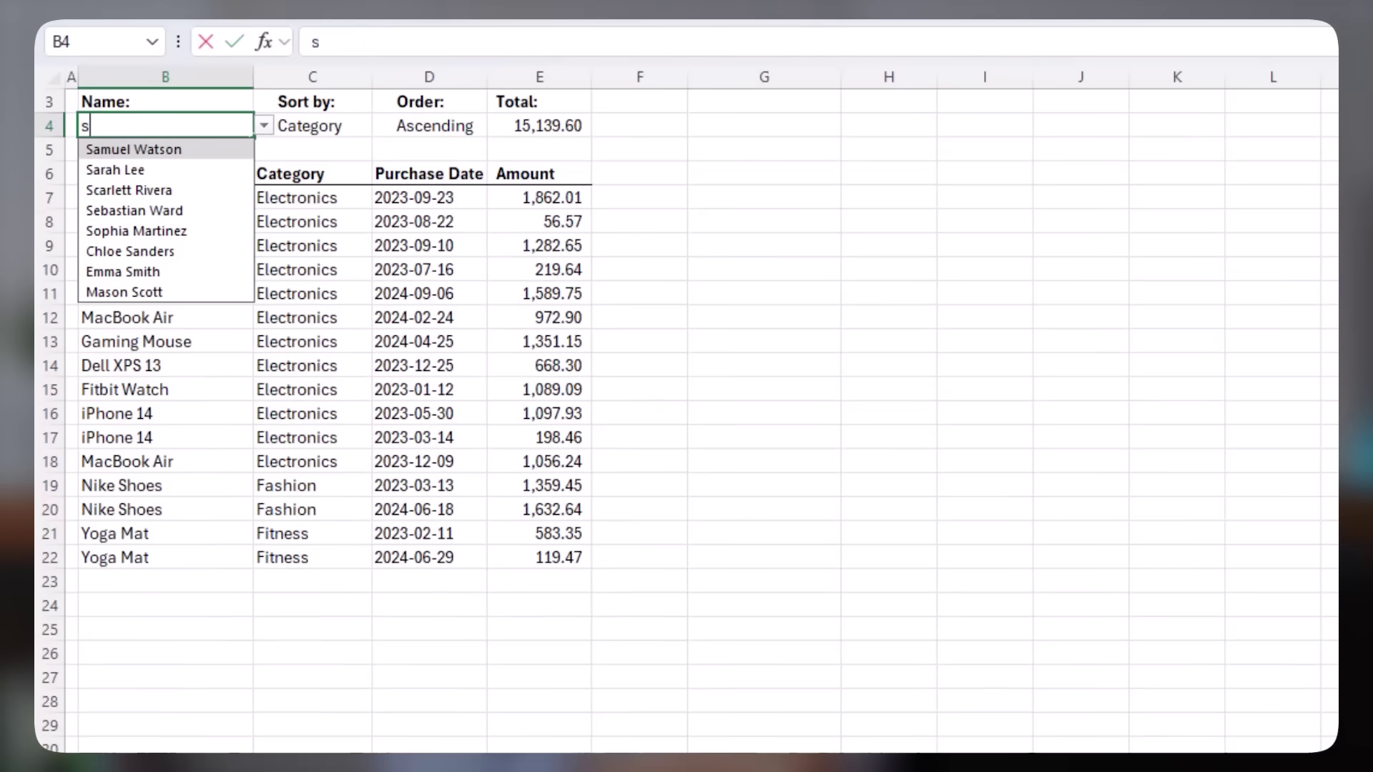
# Step: Choose a customer in B4 and set Sort by in C4 to Amount
pyautogui.press('Down')
pyautogui.press('Down')
pyautogui.press('Tab')
pyautogui.hotkey('alt', 'Down')
# Step: Switch B4 to another customer and set the sort to Amount, Descending
pyautogui.press('Down')
pyautogui.press('Down')
pyautogui.press('Return')
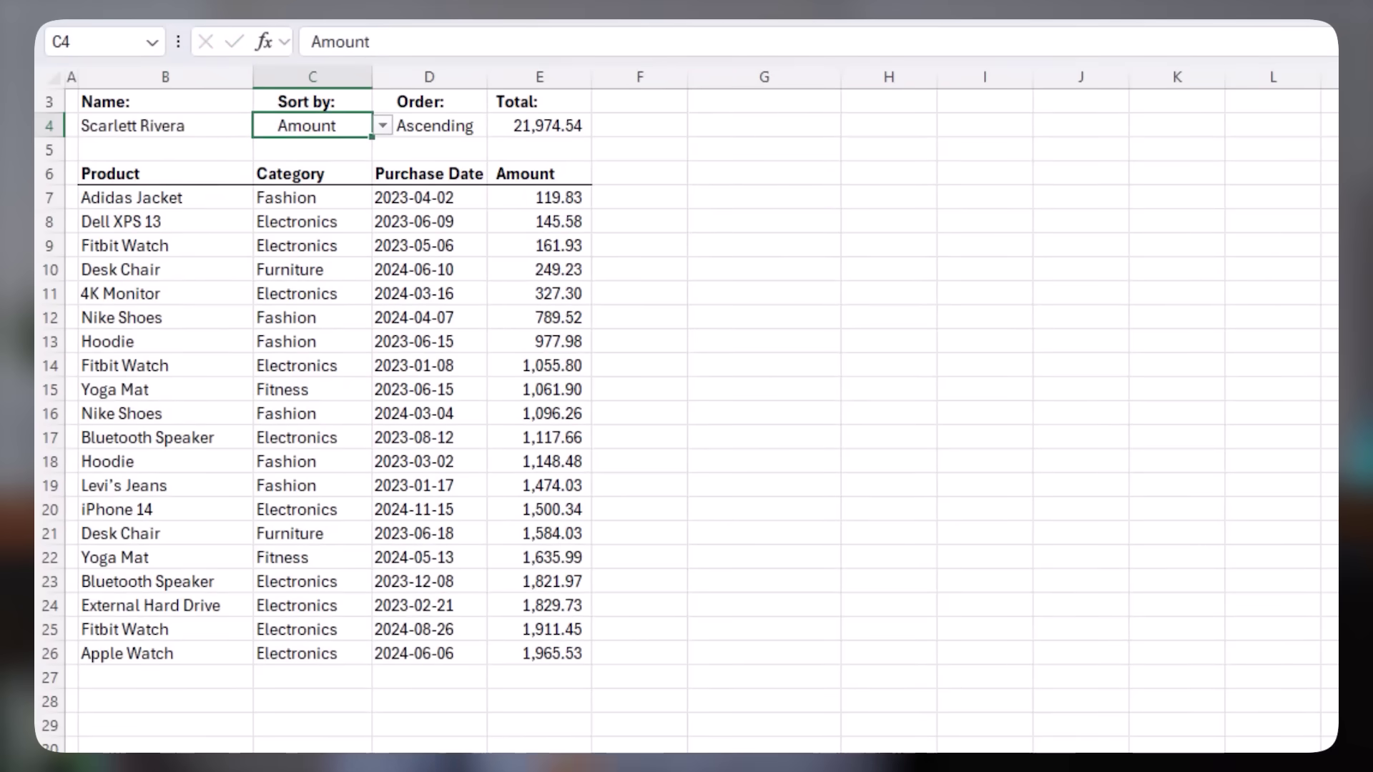
pyautogui.press('Left')
pyautogui.write('s')
pyautogui.press('Down')
pyautogui.press('Down')
pyautogui.press('Down')
pyautogui.press('Return')
pyautogui.write('am')
pyautogui.press('Down')
pyautogui.press('Tab')
pyautogui.press('Tab')
pyautogui.write('d')
pyautogui.press('Down')
pyautogui.press('Tab')
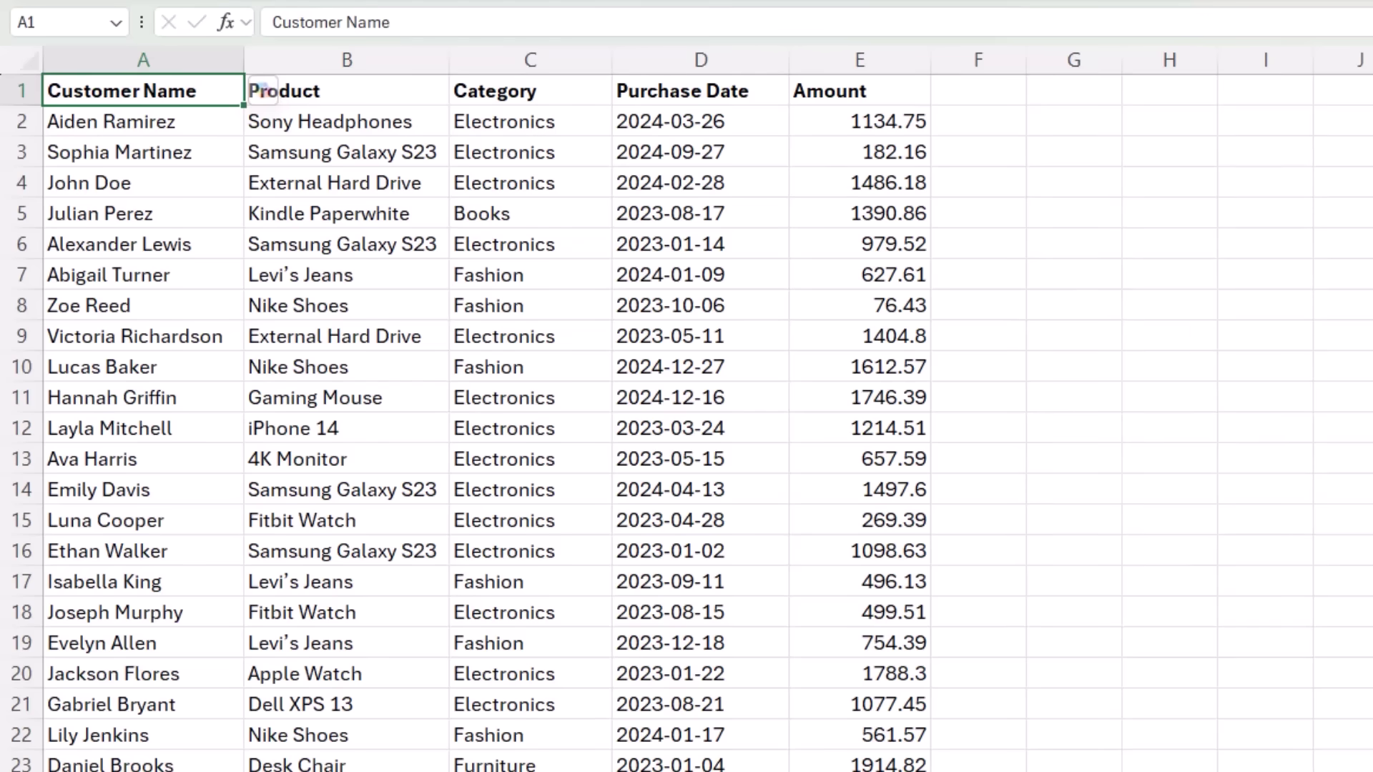
# Step: Convert A1:E501 into a table with headers and confirm it is named Table1
pyautogui.hotkey('ctrl', 't')
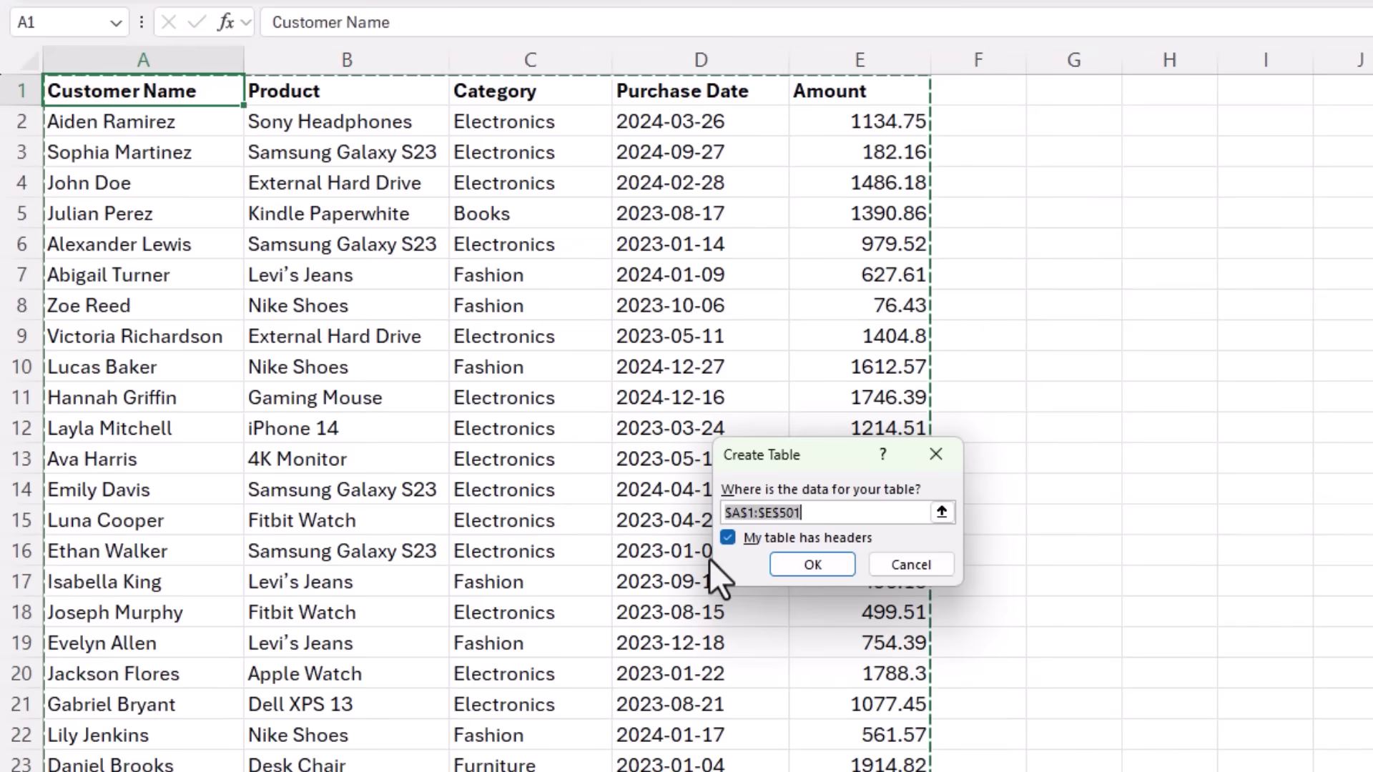
pyautogui.click(794, 566)
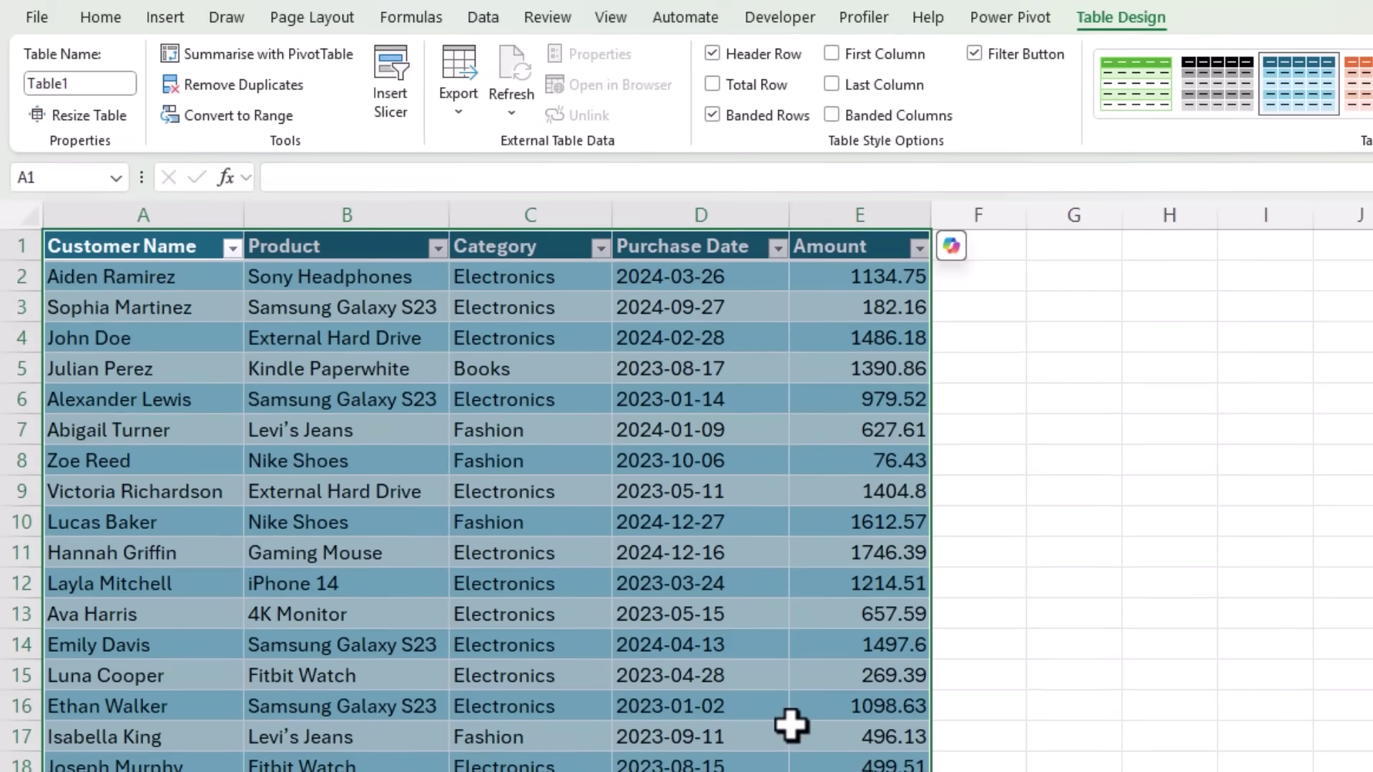
pyautogui.click(112, 84)
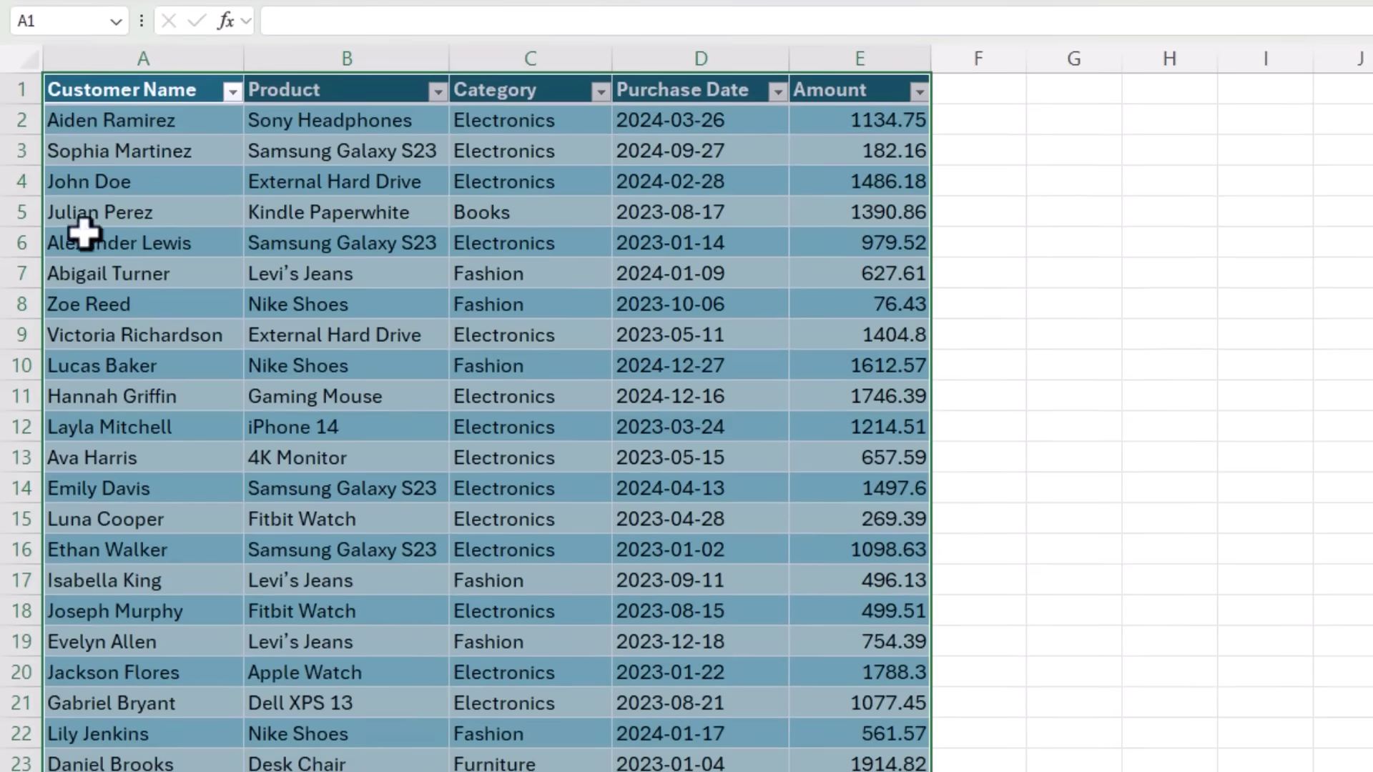
pyautogui.click(1079, 271)
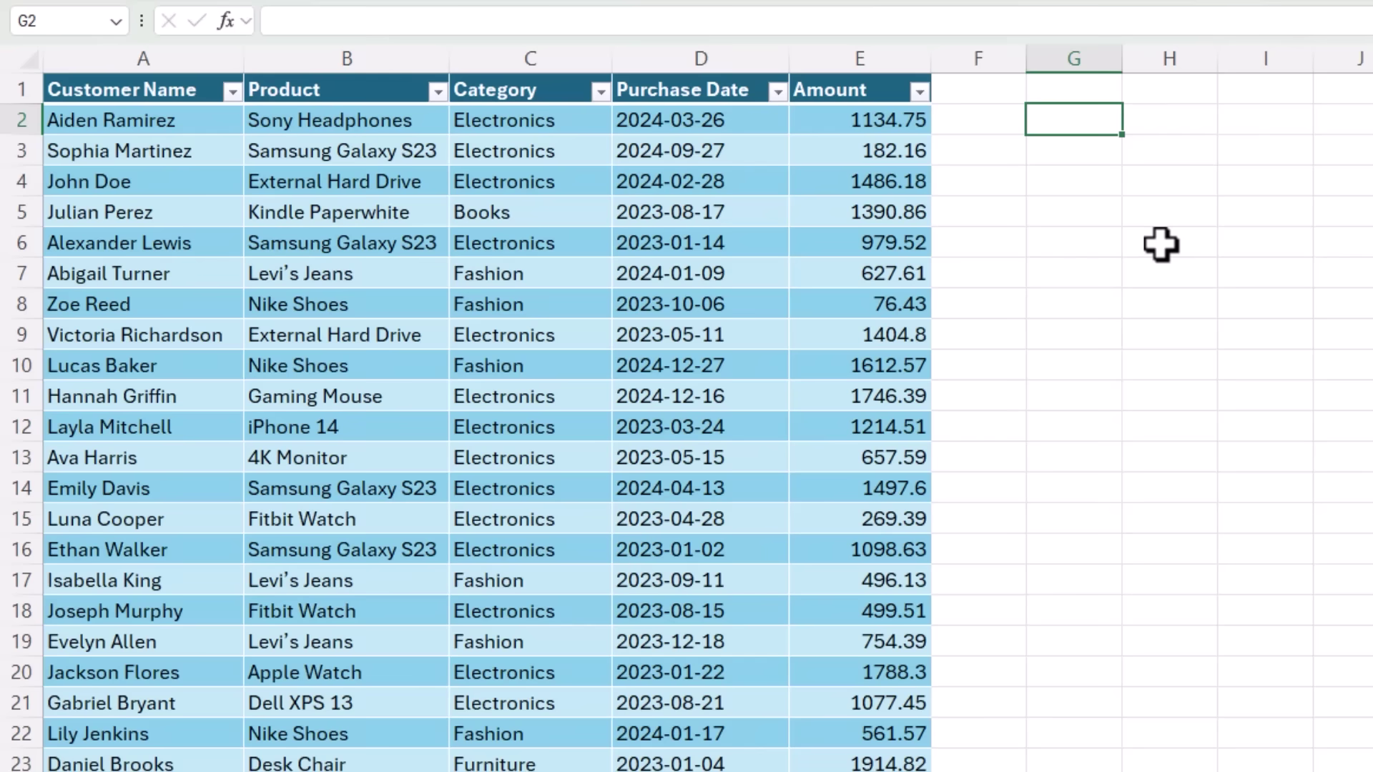
# Step: Enter =SORT(UNIQUE(Table1[Customer Name])) in G2 to spill an alphabetical customer list
pyautogui.write('=so')
pyautogui.press('Tab')
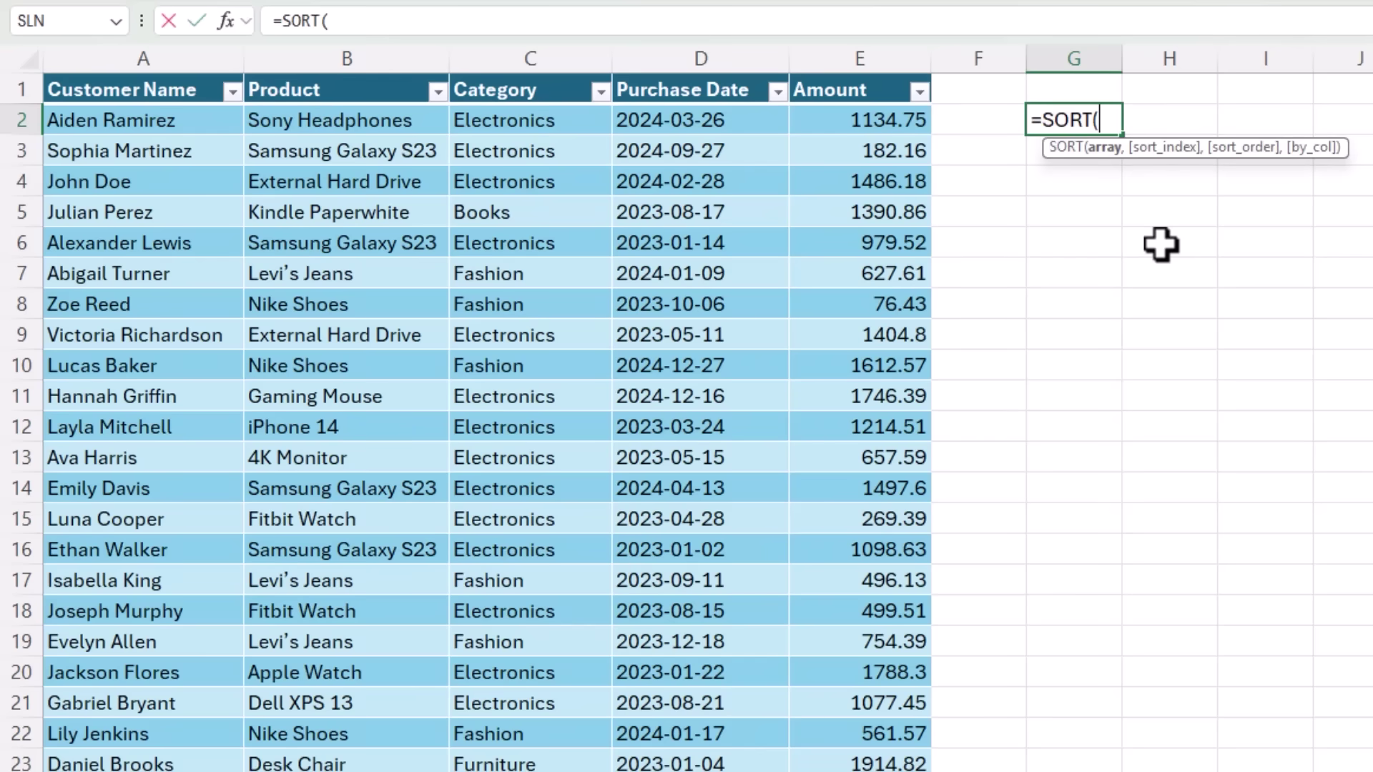
pyautogui.write('uni')
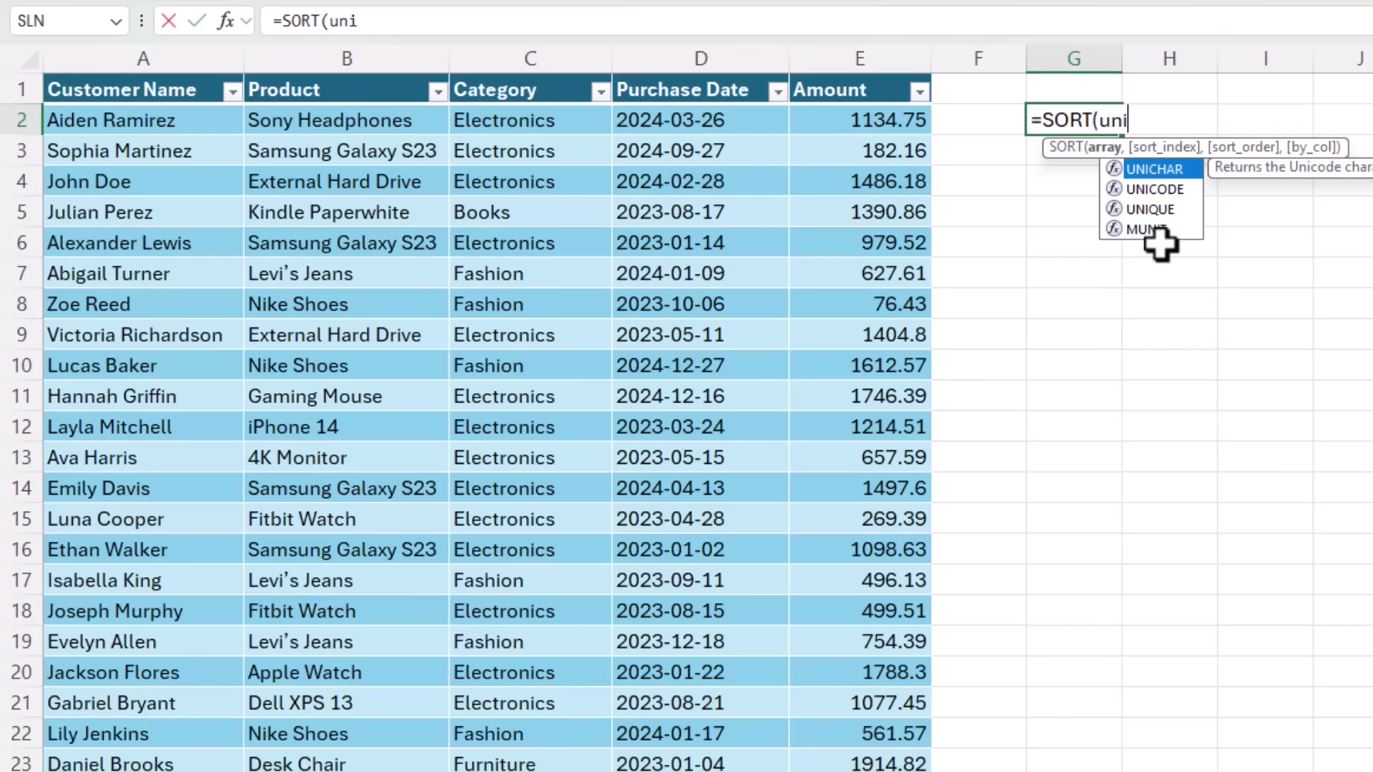
pyautogui.press('Down')
pyautogui.press('Down')
pyautogui.press('Tab')
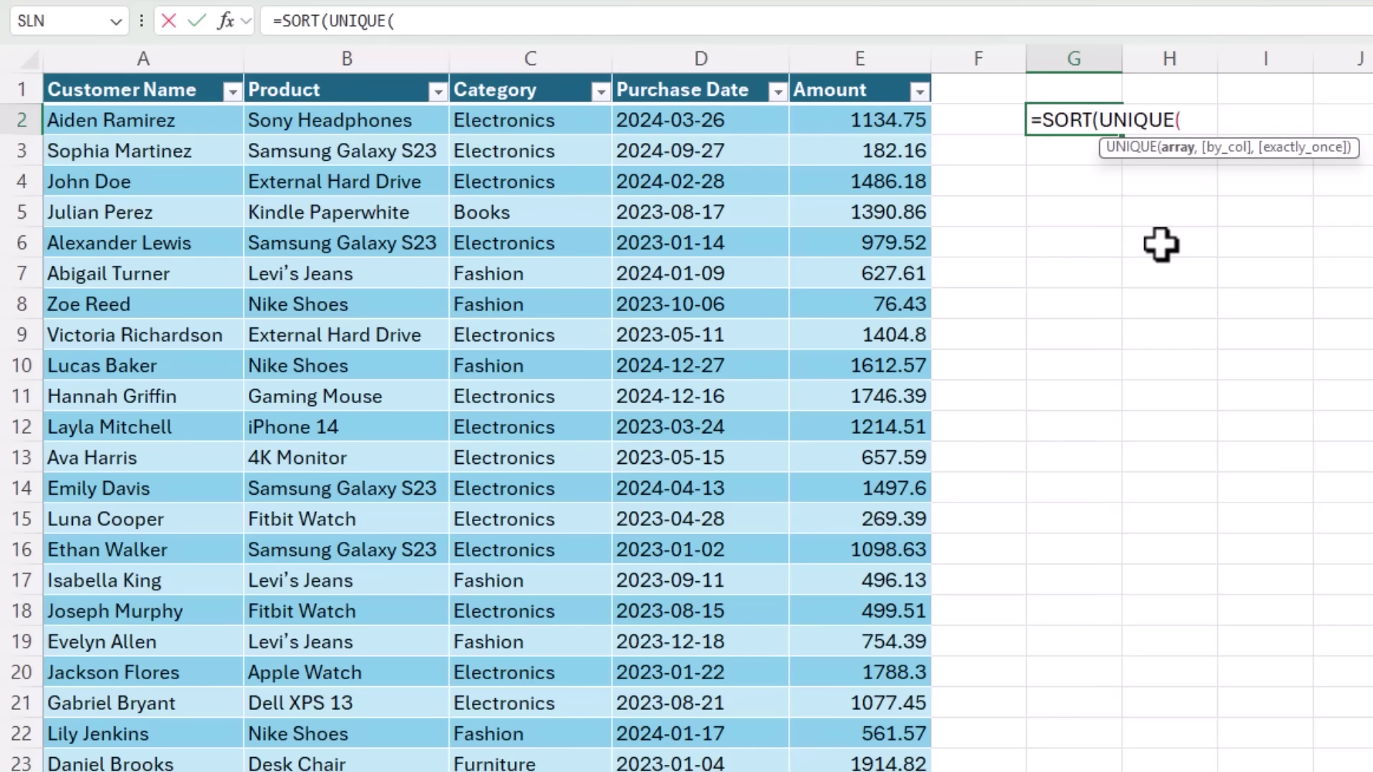
pyautogui.click(137, 79)
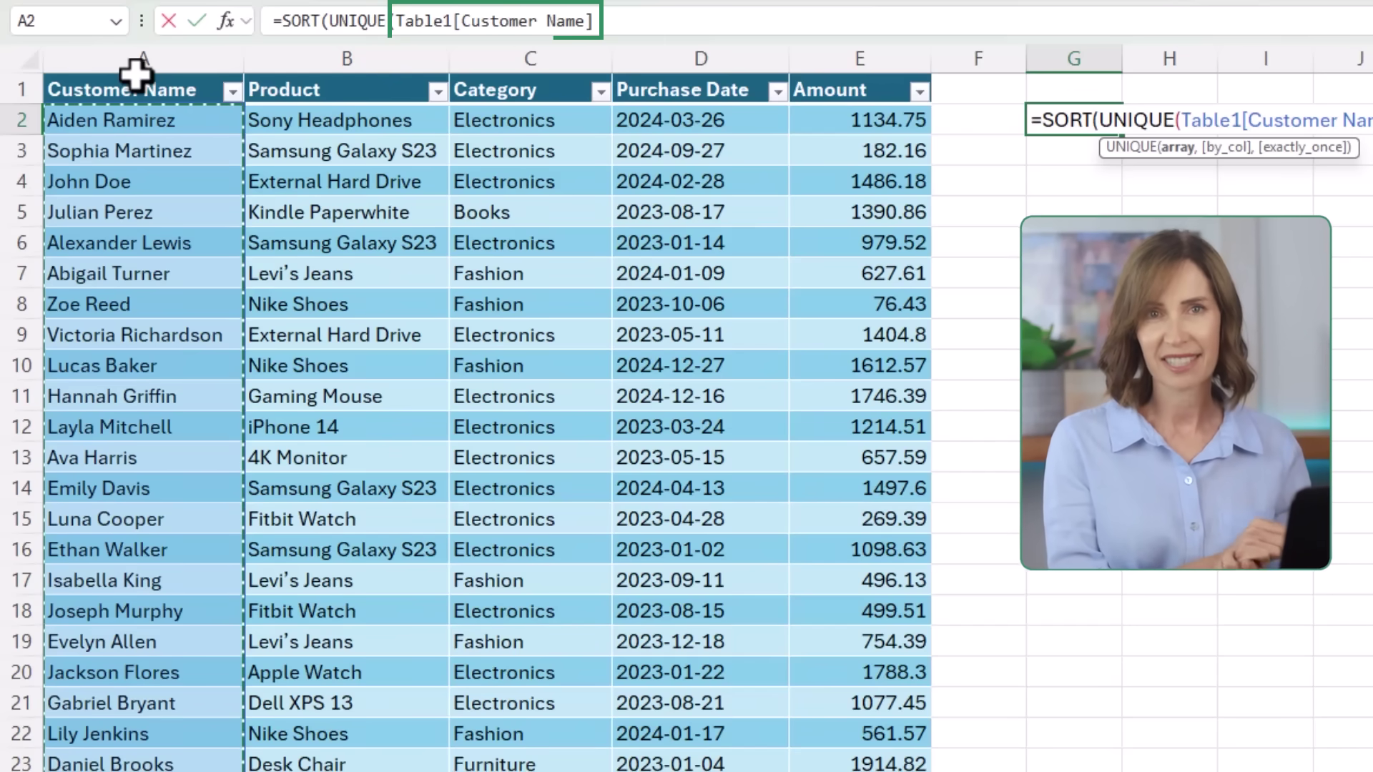
pyautogui.write(')')
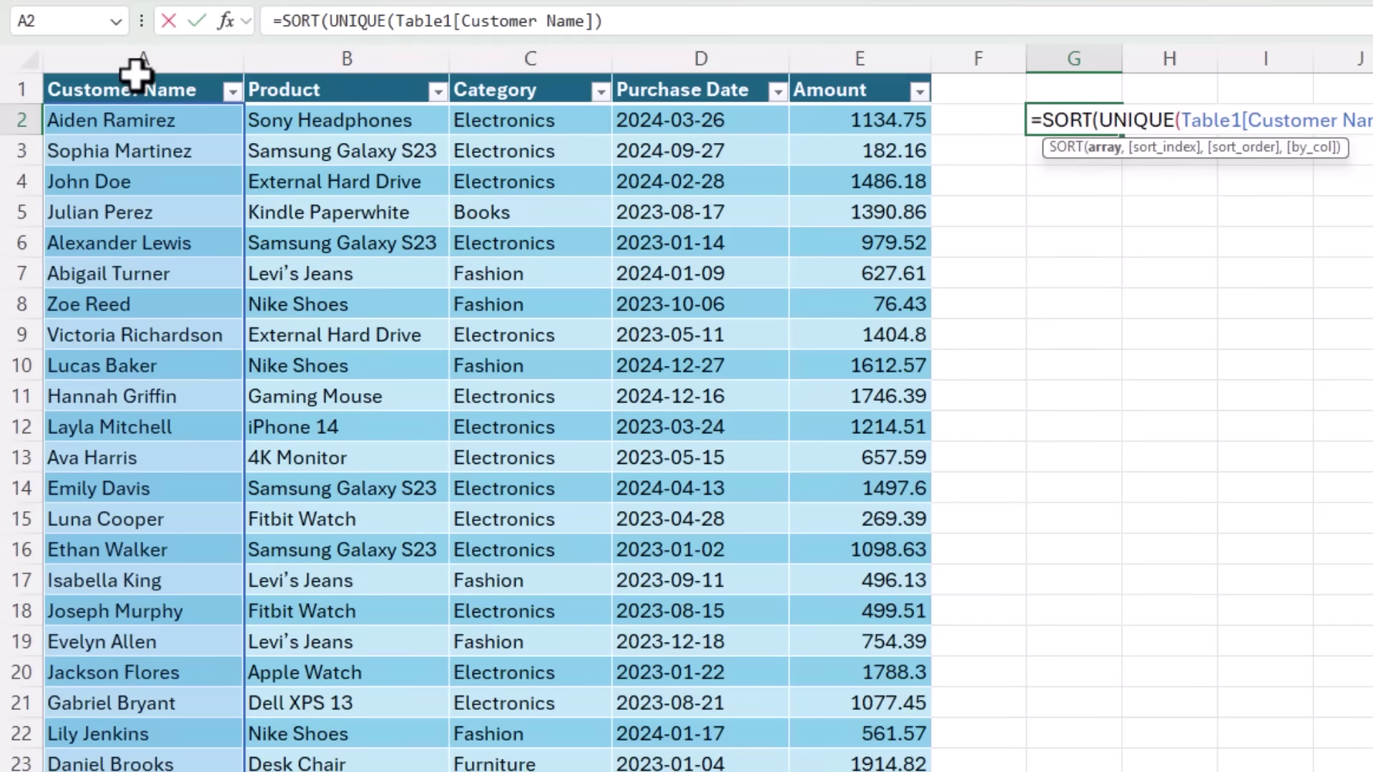
pyautogui.write(')')
pyautogui.press('Return')
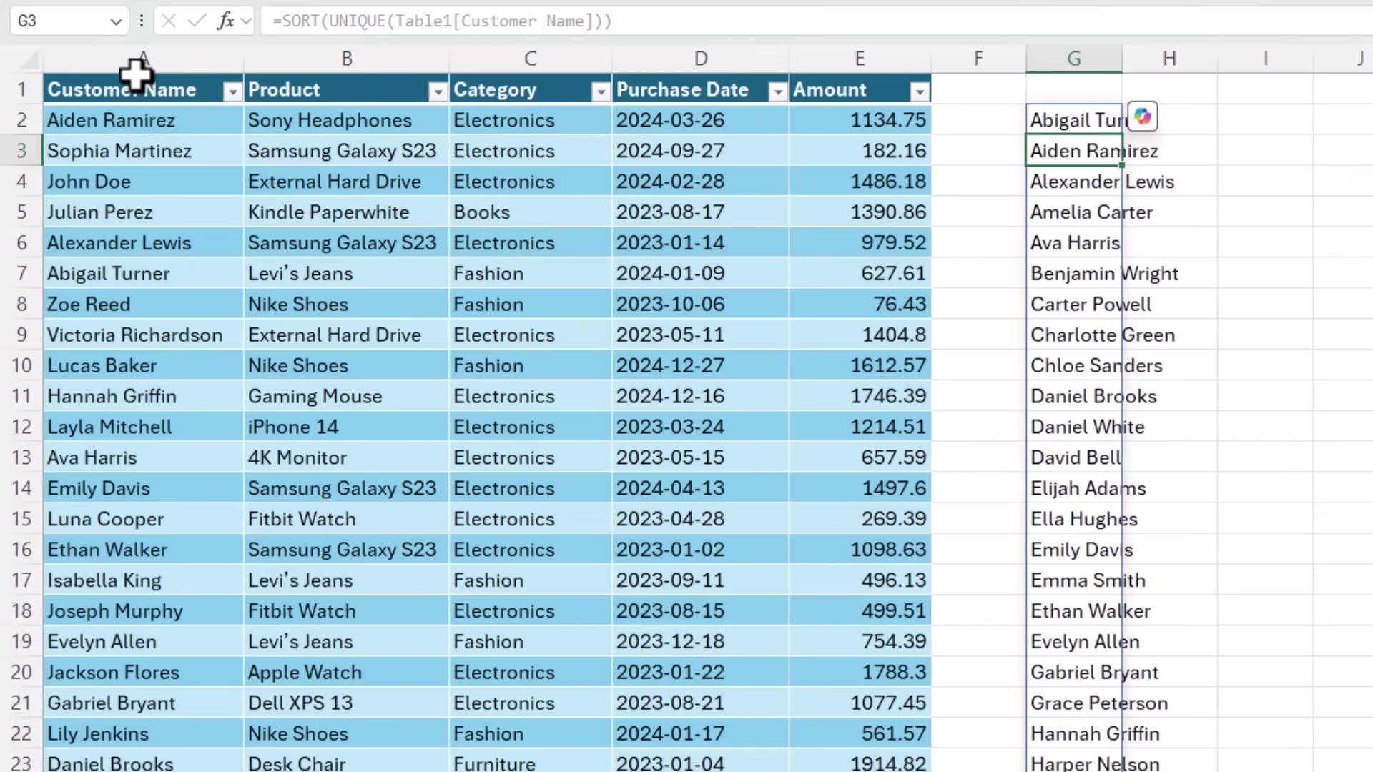
# Step: Autofit column G and add a bold 'Customer Names' heading in G1
pyautogui.doubleClick(1122, 58)
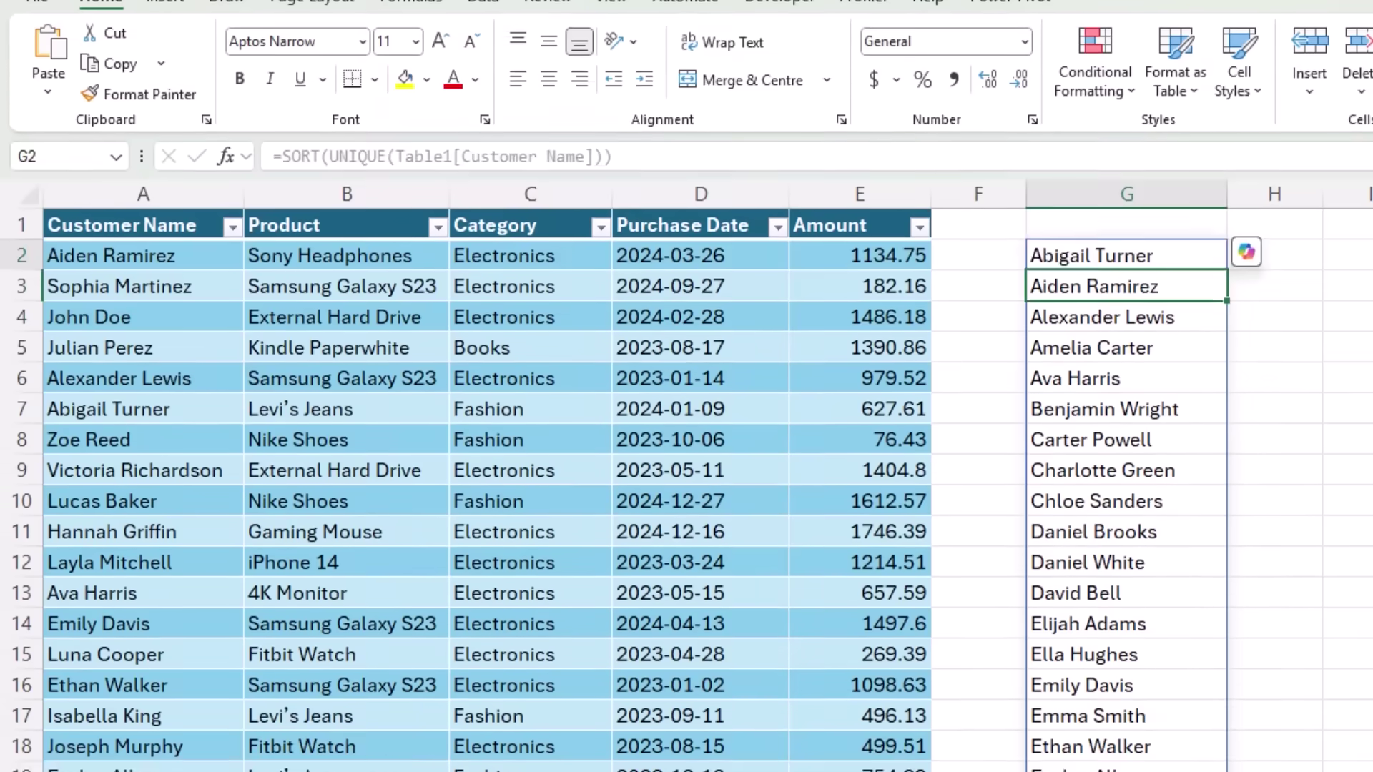
pyautogui.click(1127, 89)
pyautogui.write('Cust')
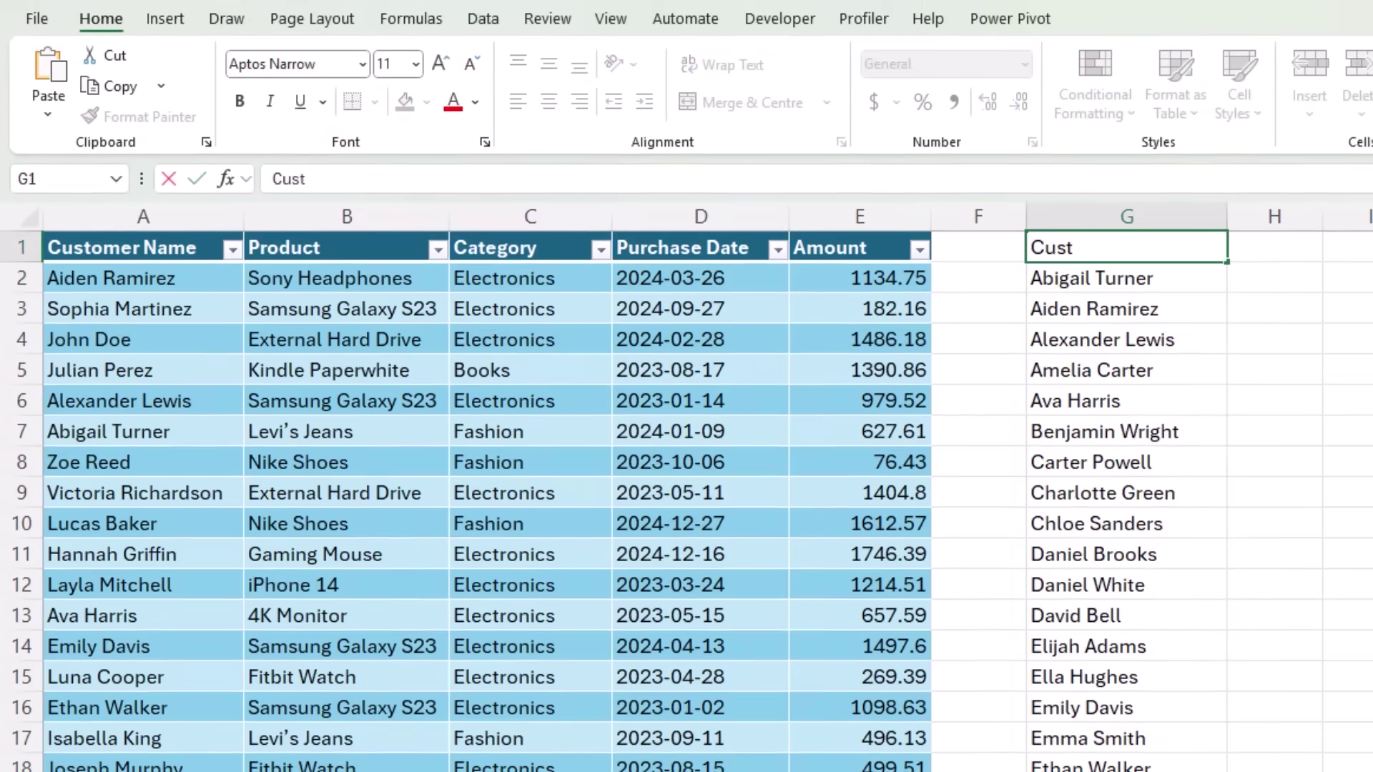
pyautogui.write('omer Names')
pyautogui.press('Return')
pyautogui.press('Up')
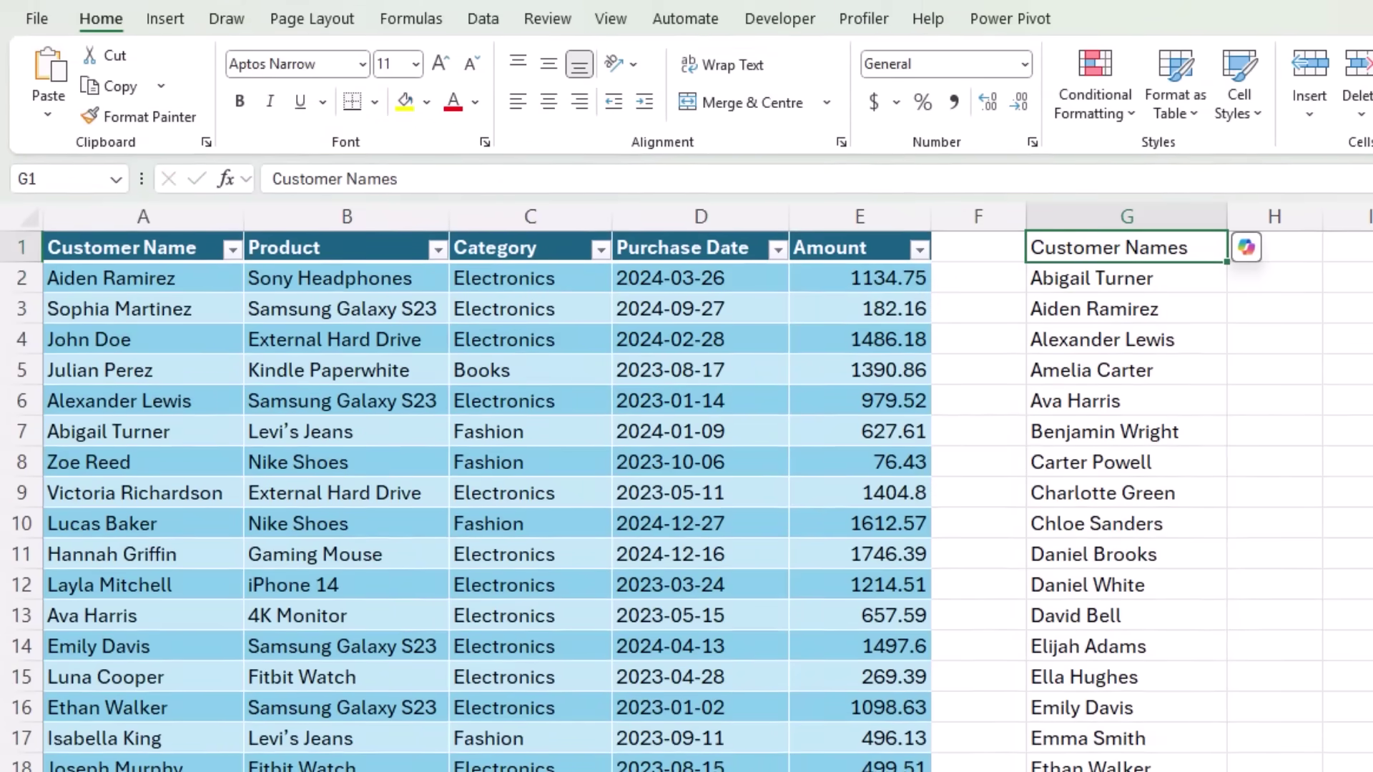
pyautogui.hotkey('ctrl', 'b')
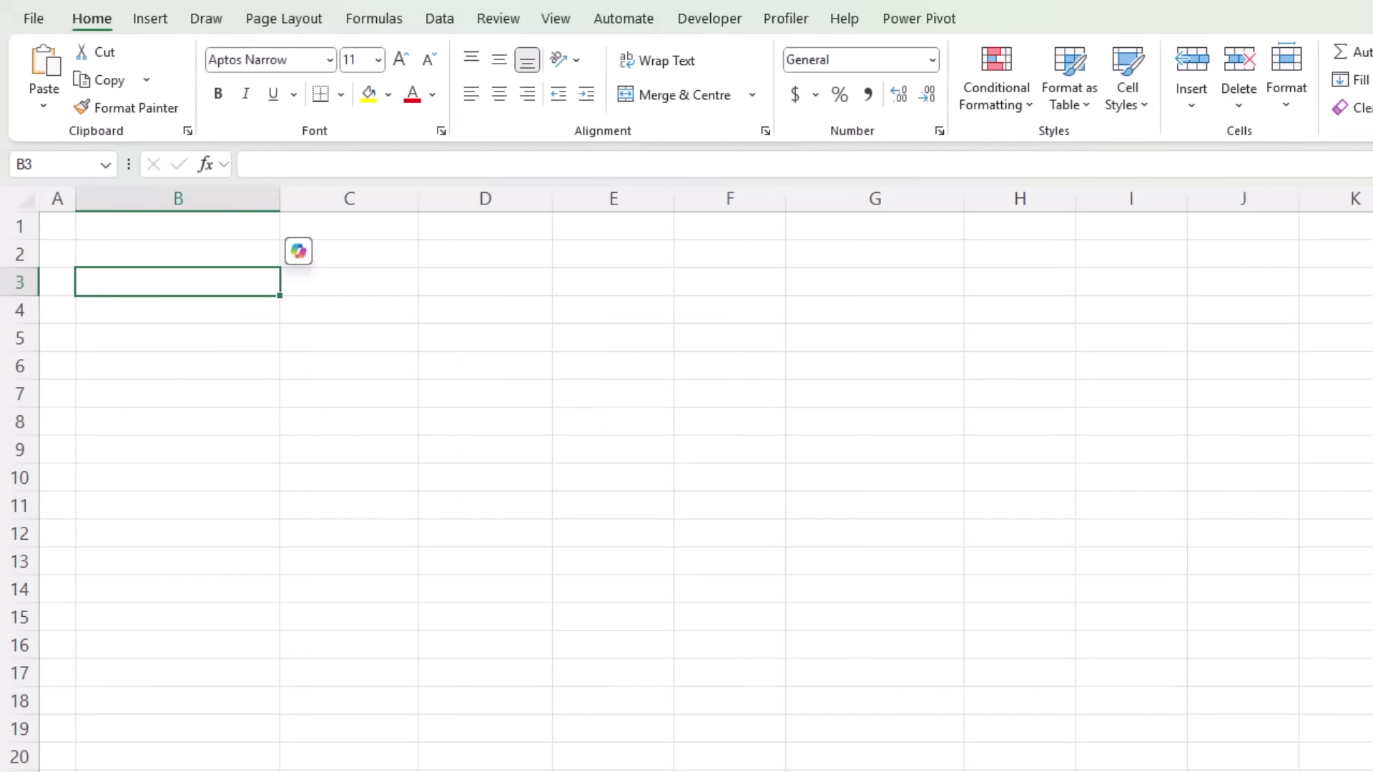
# Step: Enter the label 'Name:' in B3 and make it bold
pyautogui.write('Name:')
pyautogui.hotkey('ctrl', 'Return')
pyautogui.scroll(-1, 687, 486)
pyautogui.hotkey('ctrl', 'b')
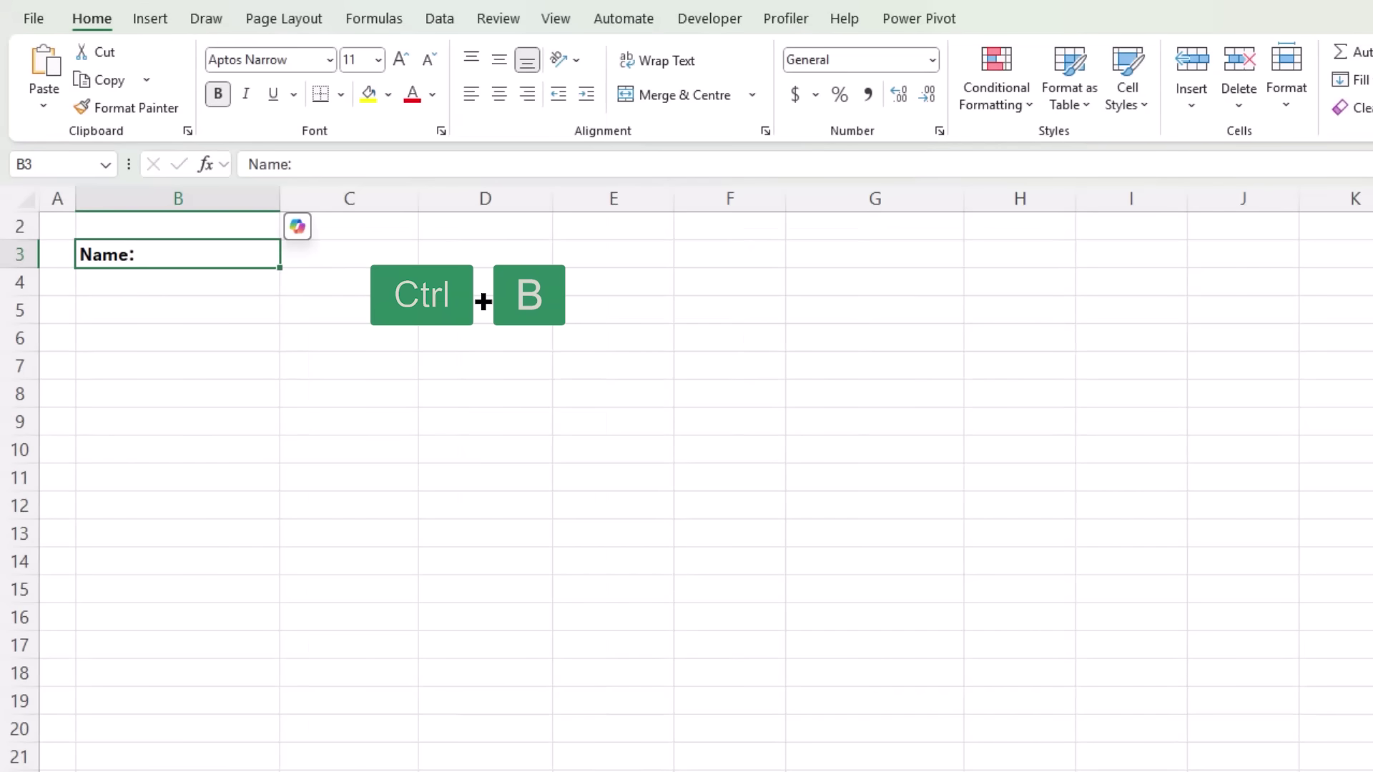
pyautogui.click(177, 282)
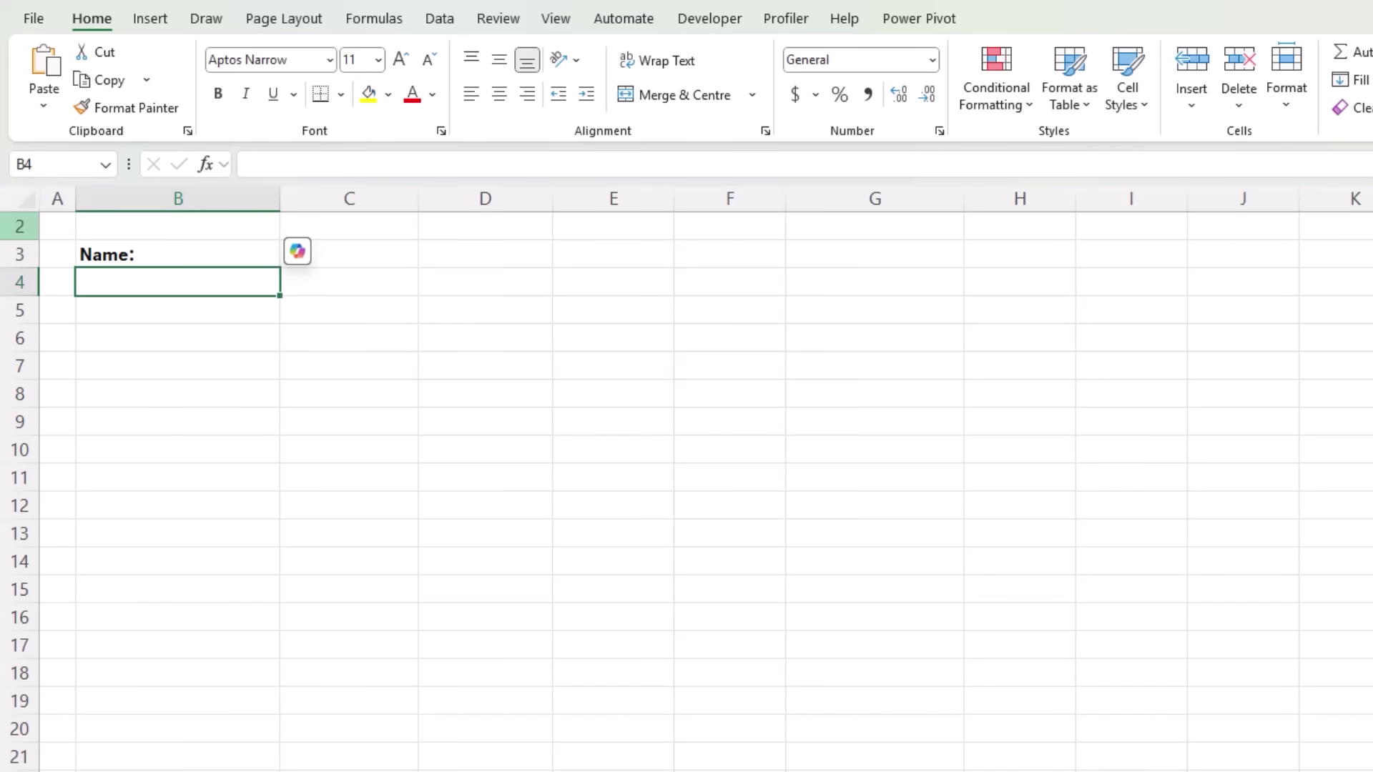
# Step: Give B4 List data validation with source =Data!$G$2#
pyautogui.click(441, 26)
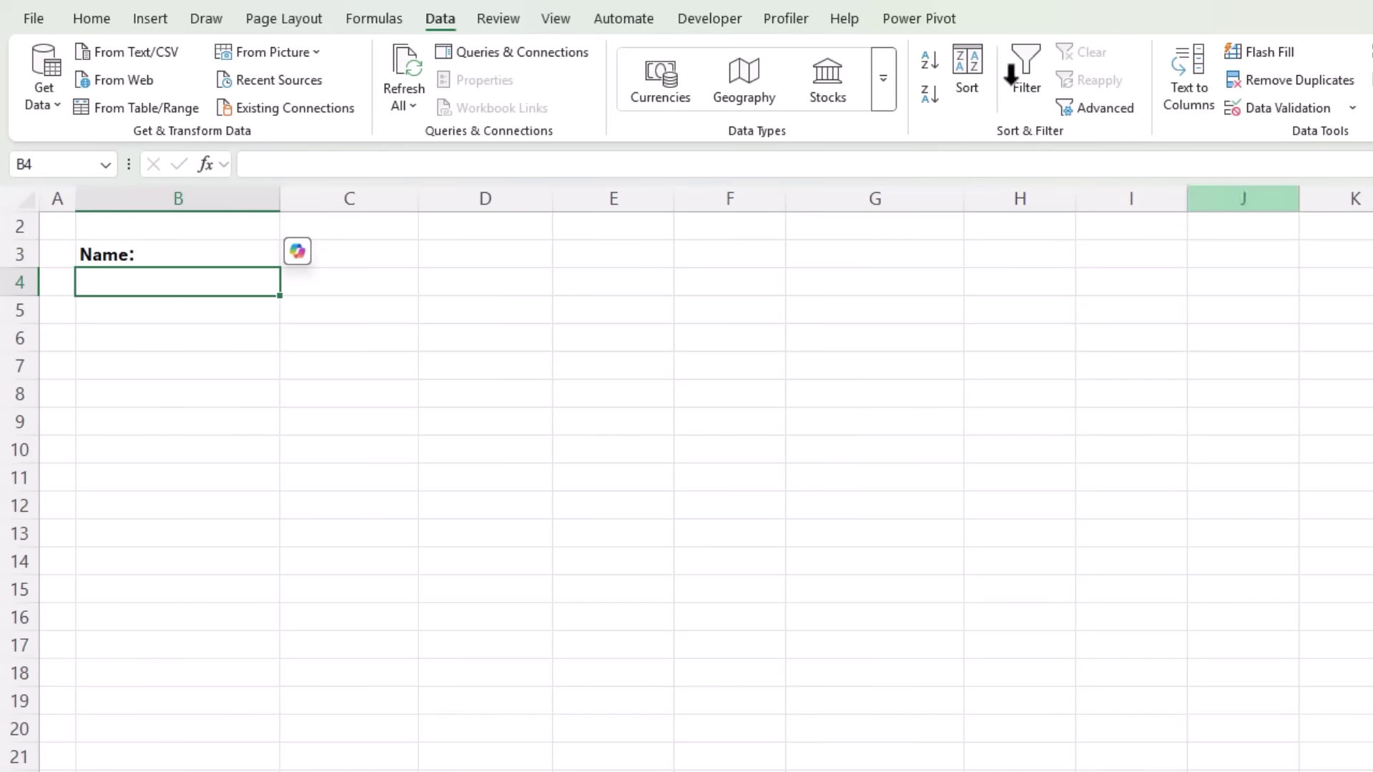
pyautogui.click(1289, 110)
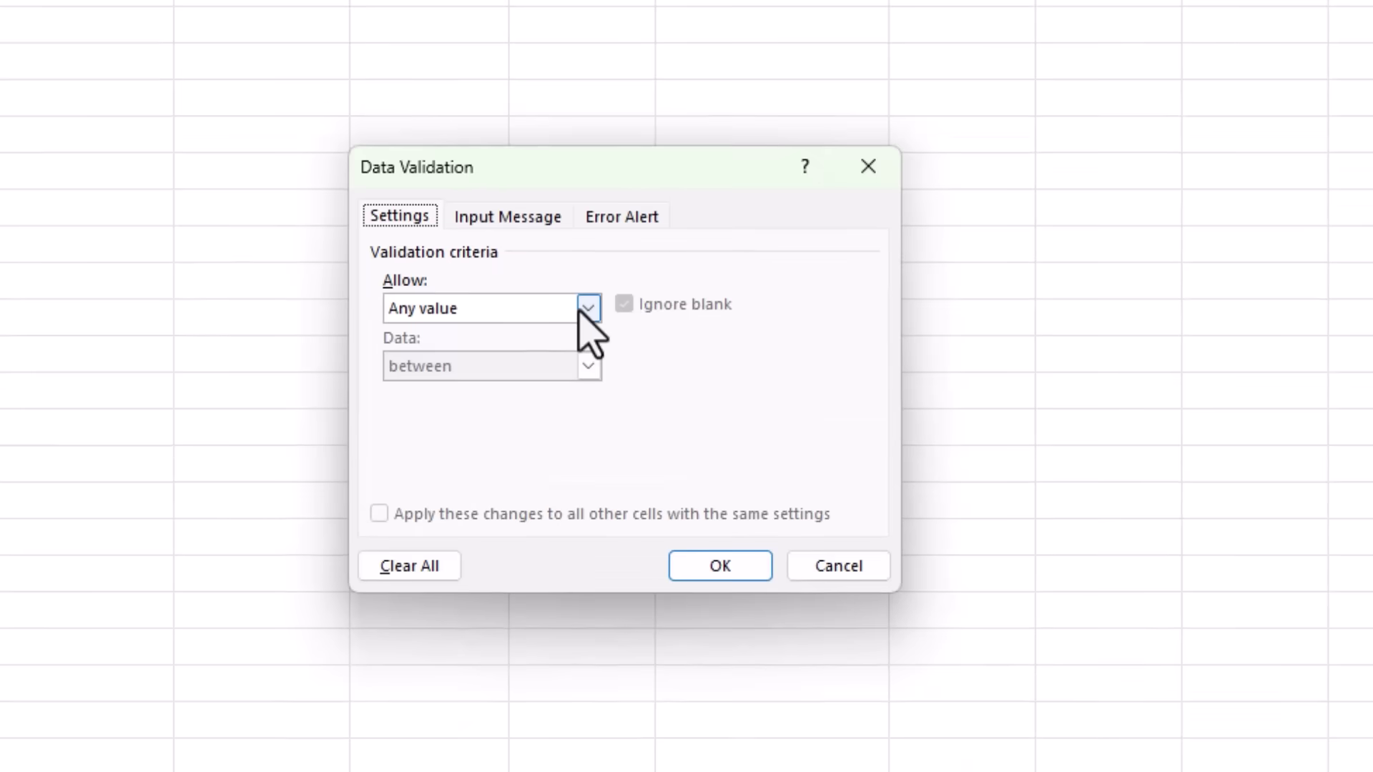
pyautogui.click(733, 524)
pyautogui.click(429, 390)
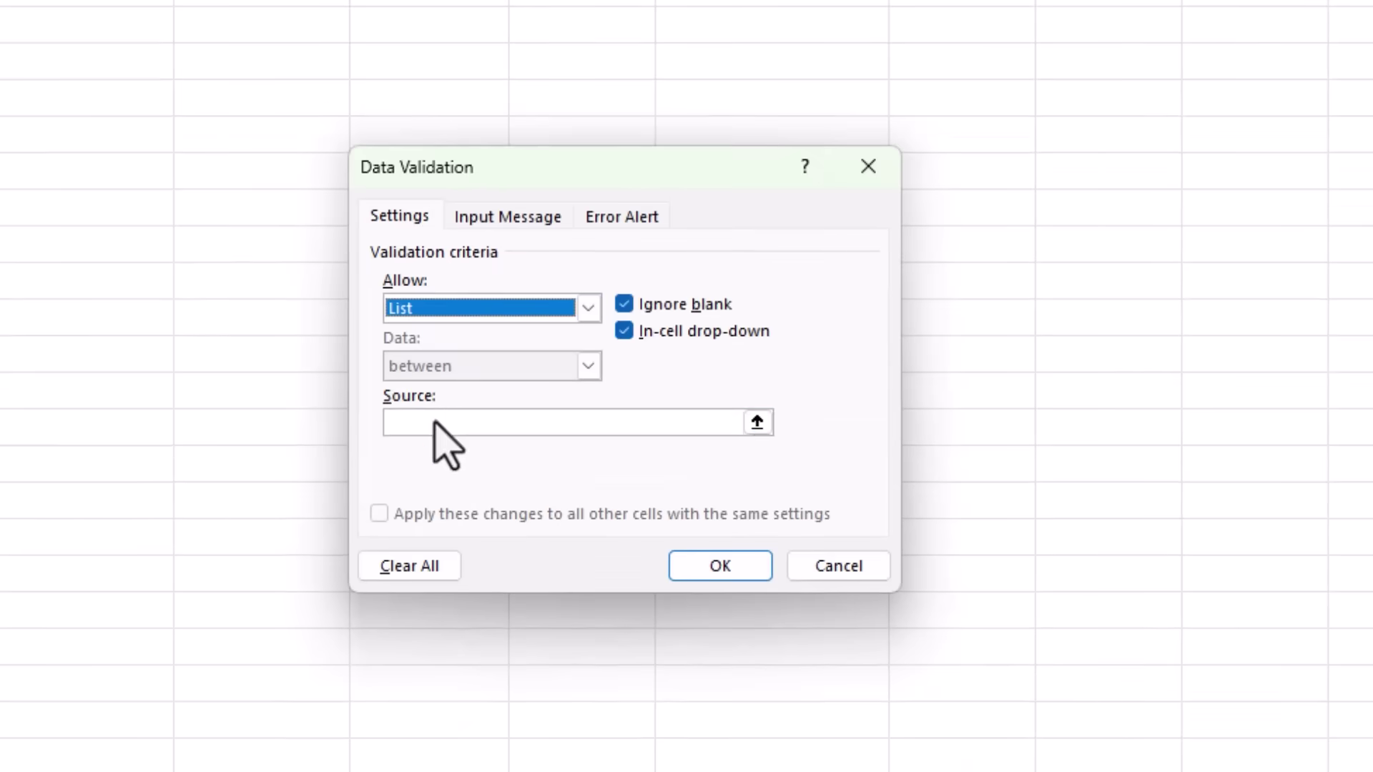
pyautogui.click(442, 423)
pyautogui.write('=')
pyautogui.click(188, 721)
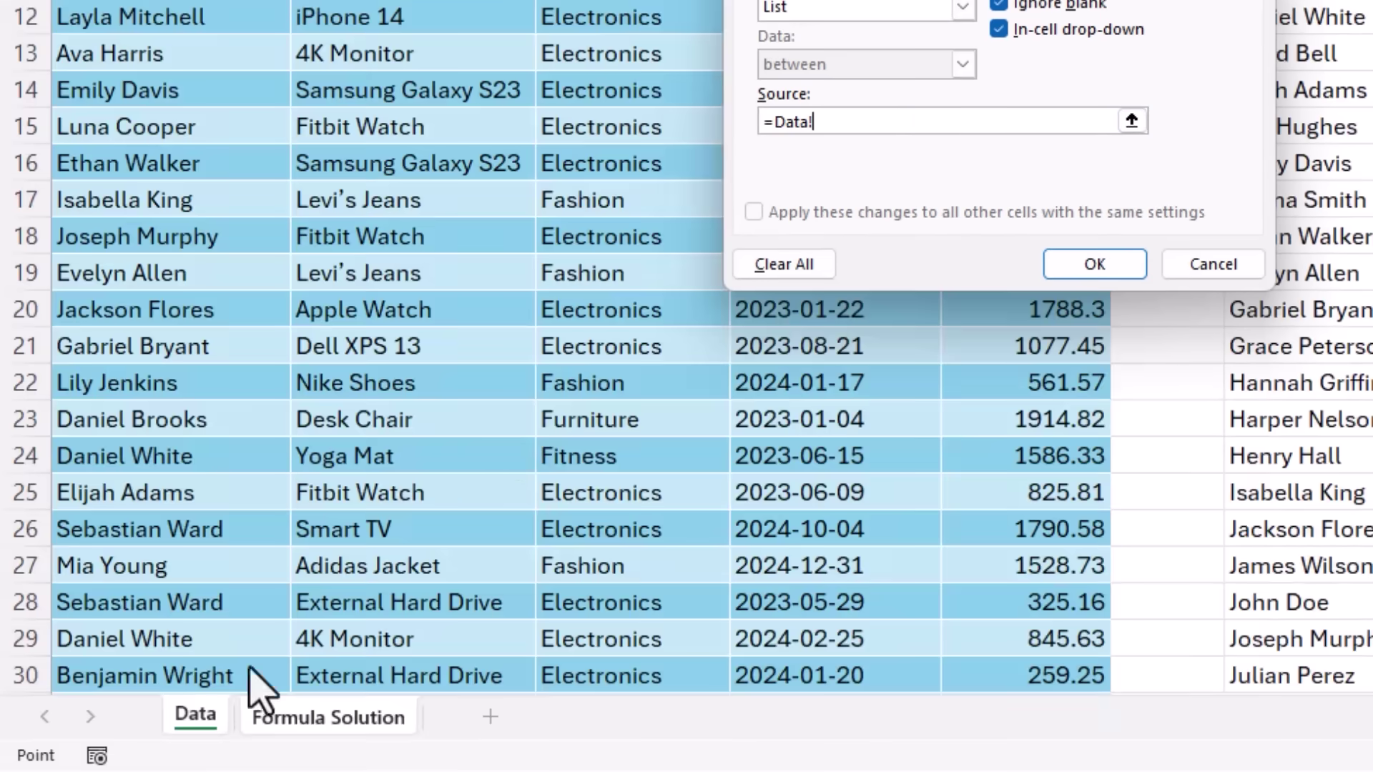
pyautogui.click(635, 104)
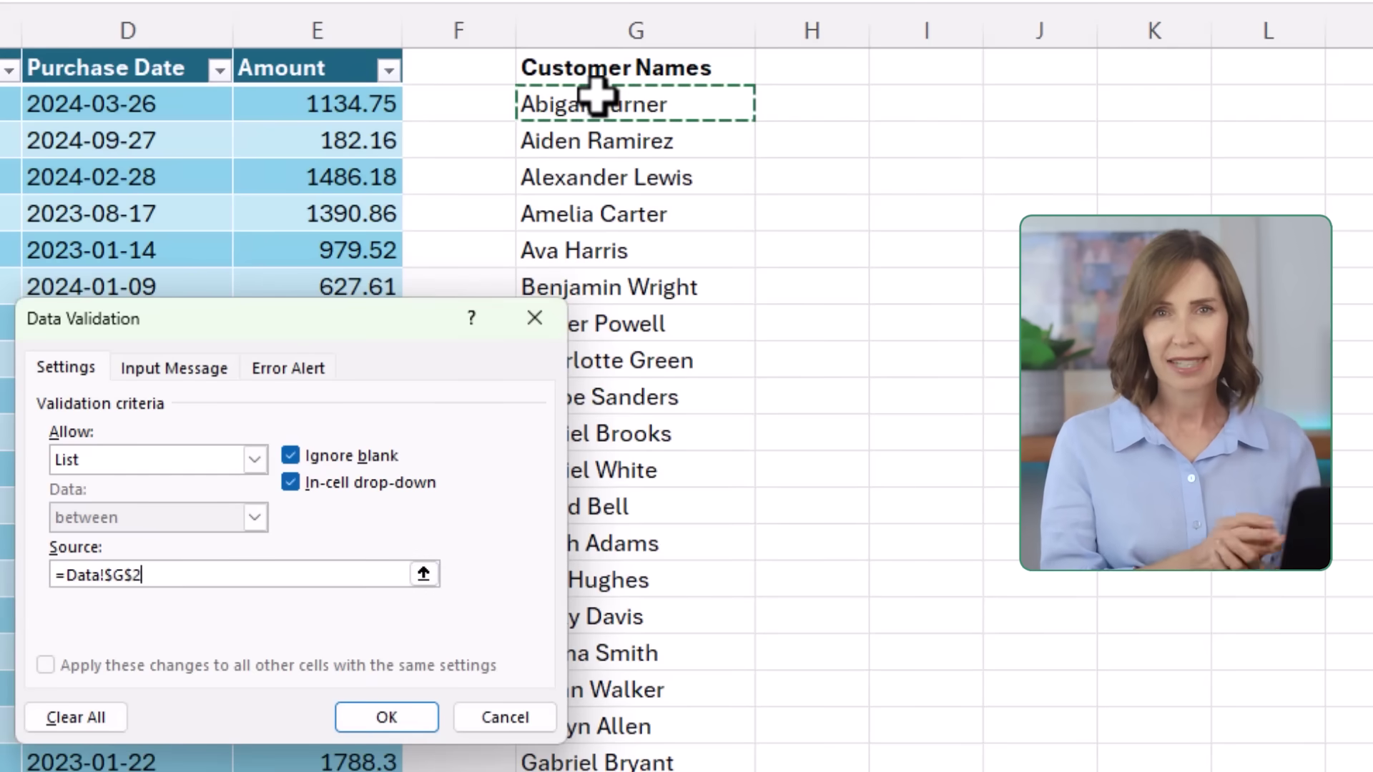
pyautogui.moveTo(597, 93); pyautogui.dragTo(622, 286)
pyautogui.click(602, 109)
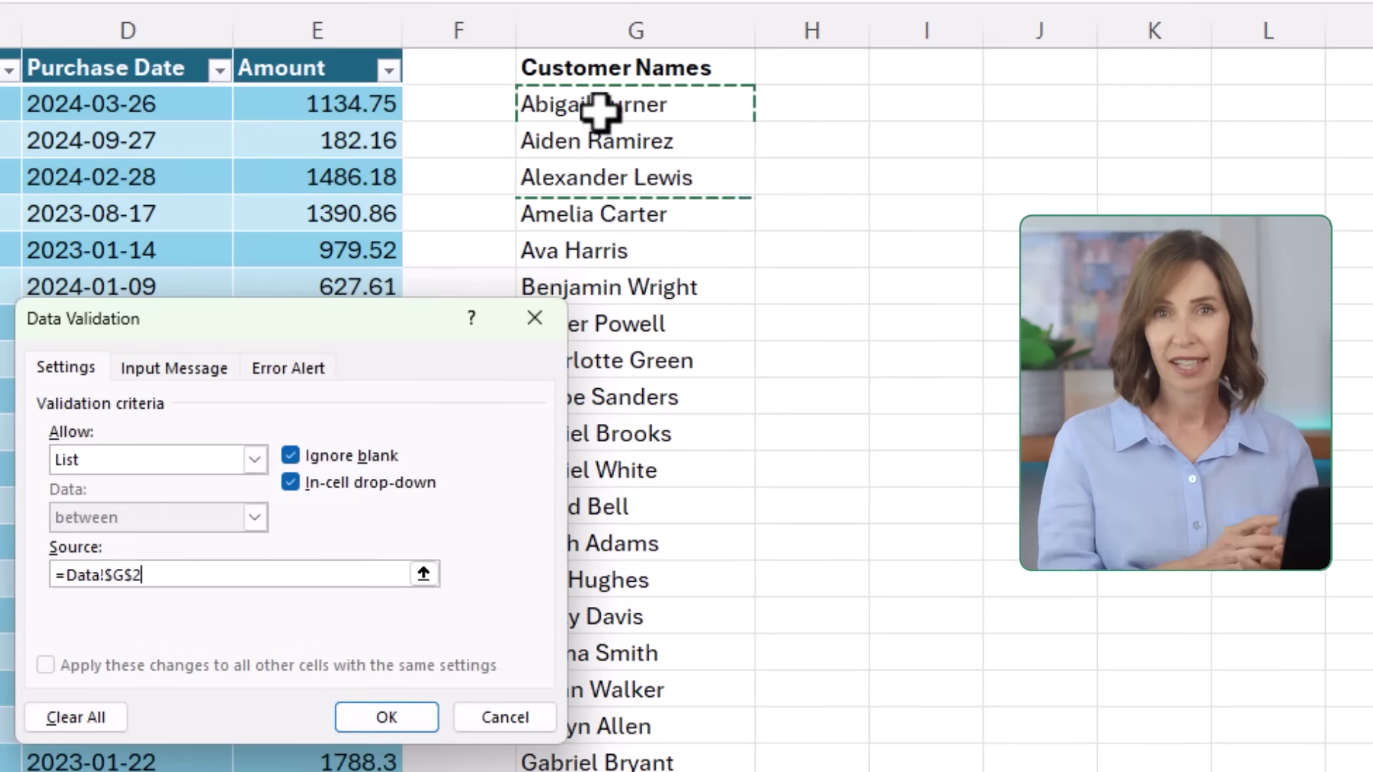
pyautogui.write('#')
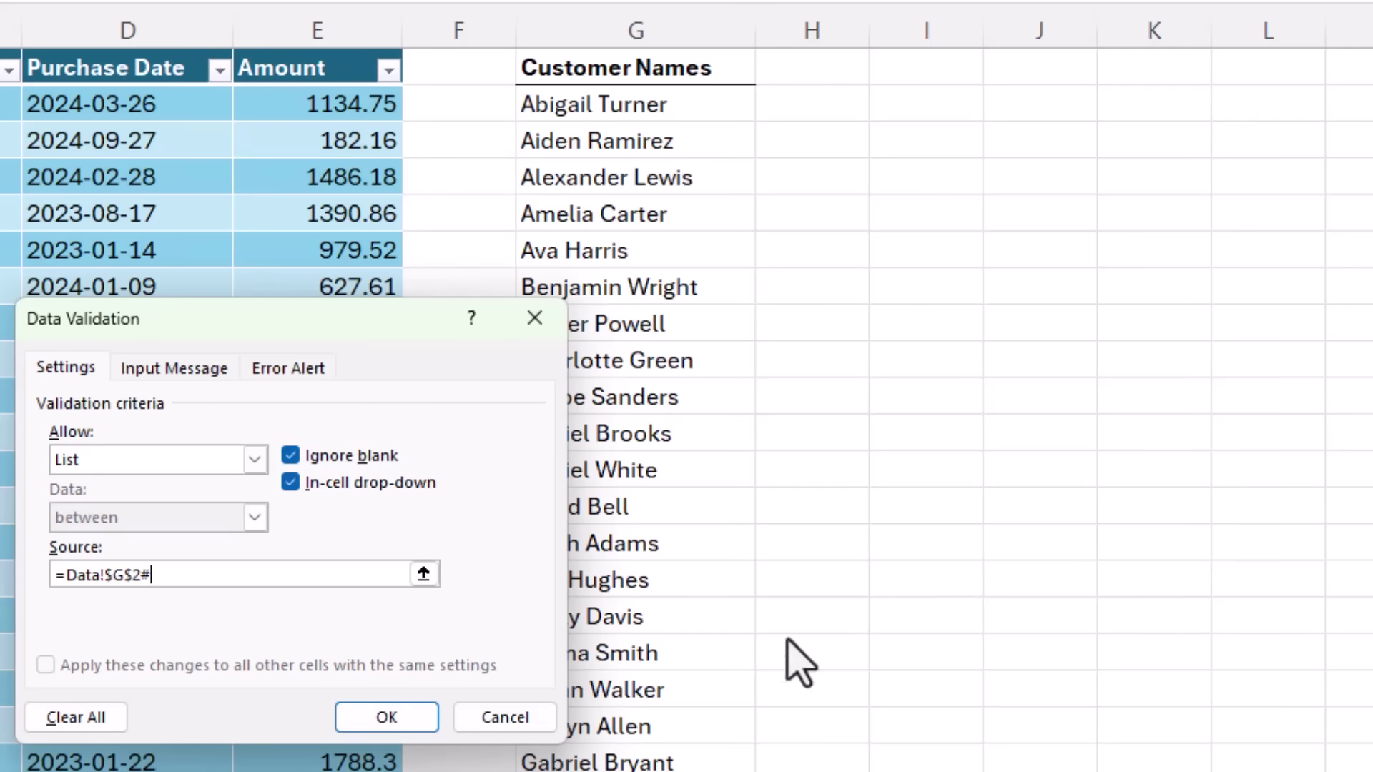
pyautogui.click(386, 717)
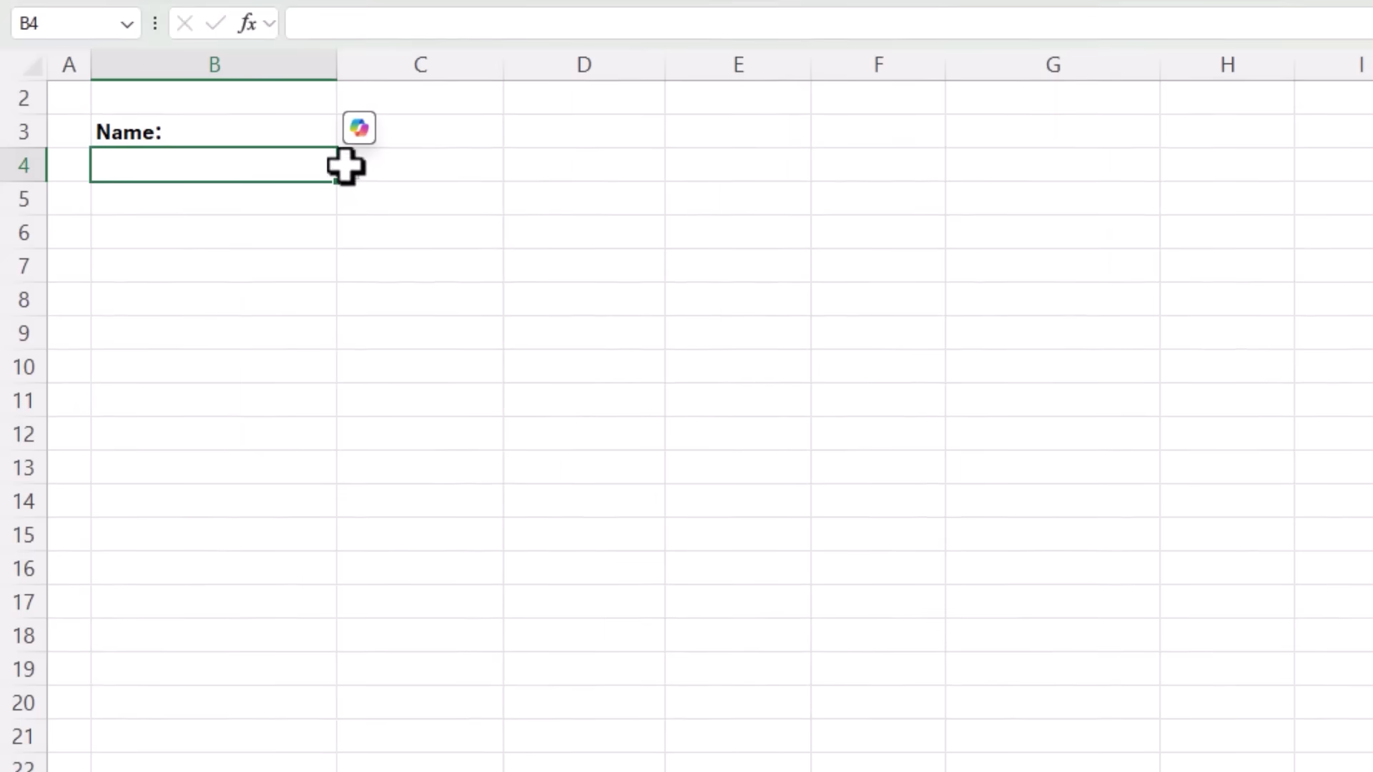
pyautogui.click(349, 171)
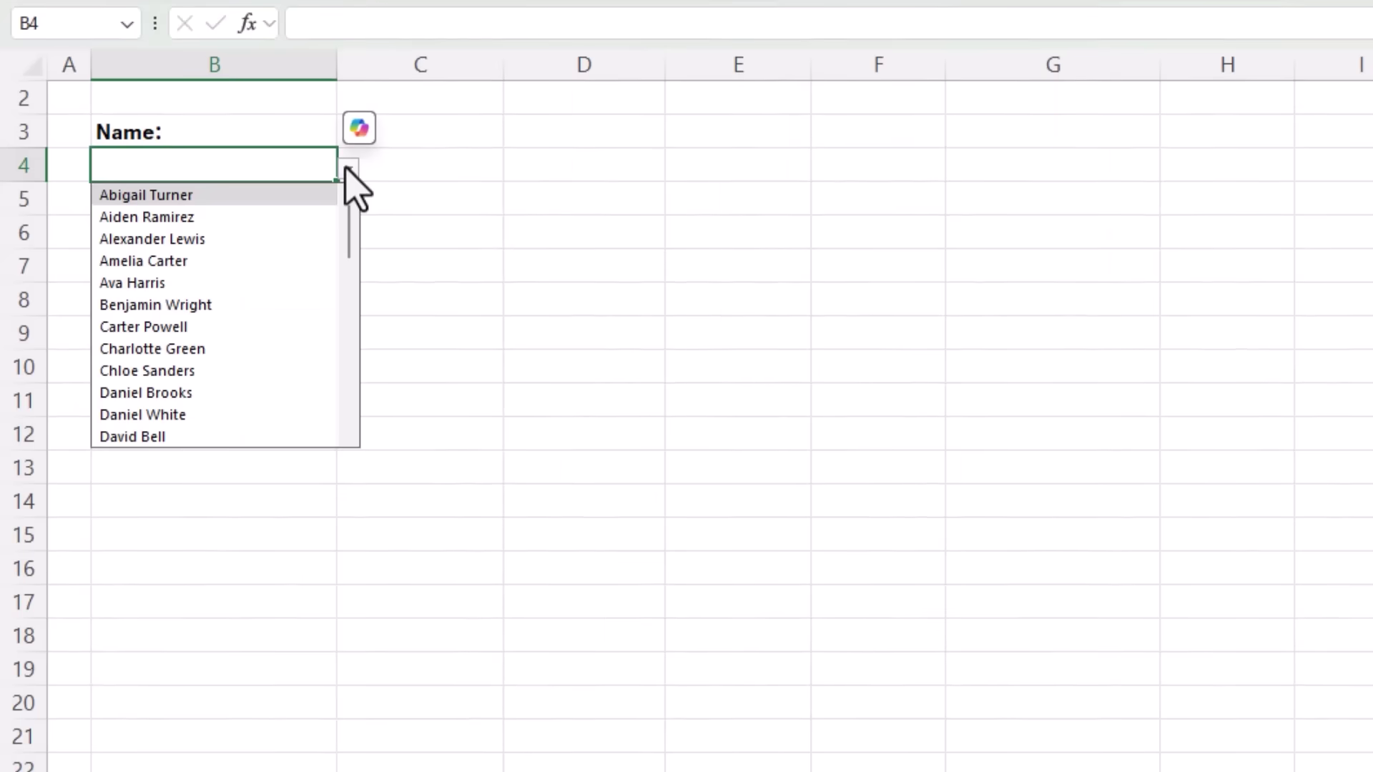
pyautogui.click(179, 262)
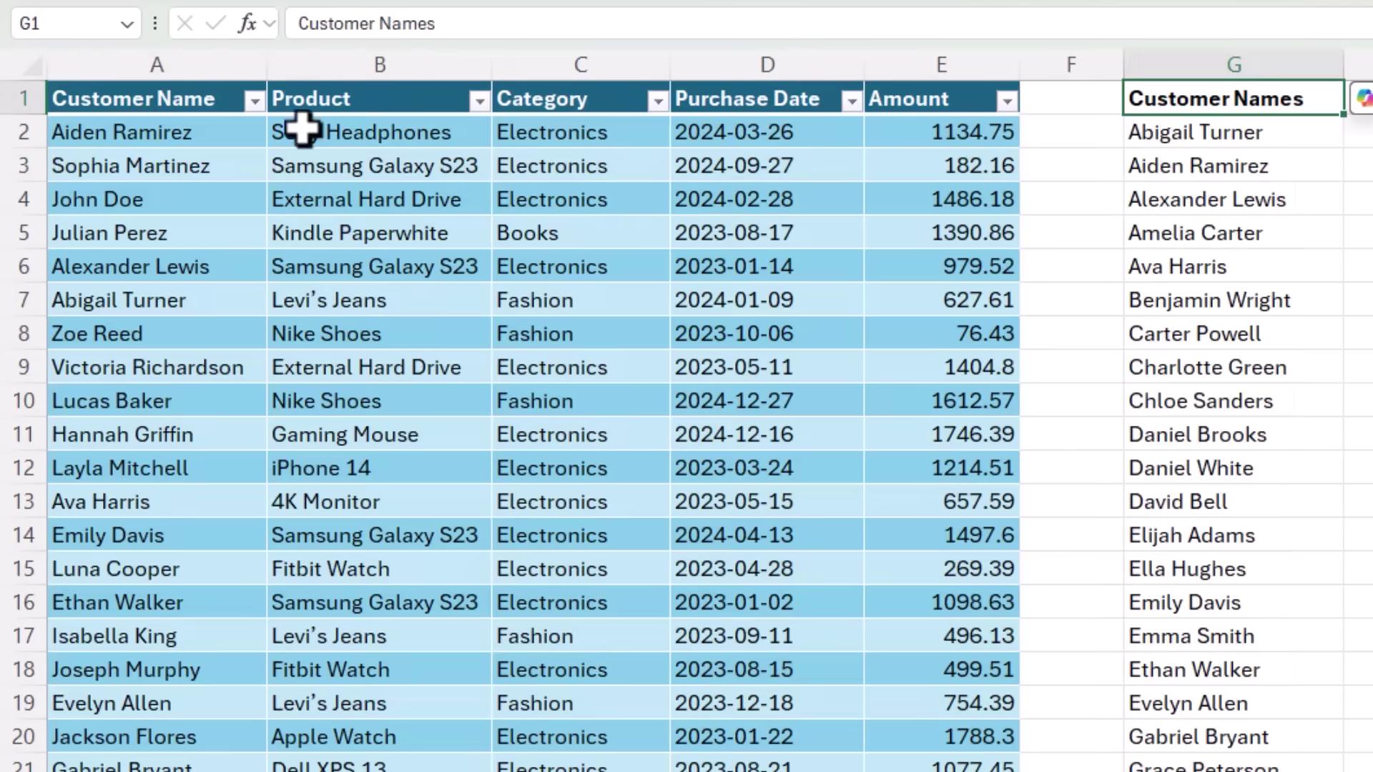
# Step: Copy the Product, Category, Purchase Date and Amount headings into row 6 and bold them
pyautogui.click(380, 94)
pyautogui.moveTo(380, 94); pyautogui.dragTo(879, 93)
pyautogui.hotkey('ctrl', 'c')
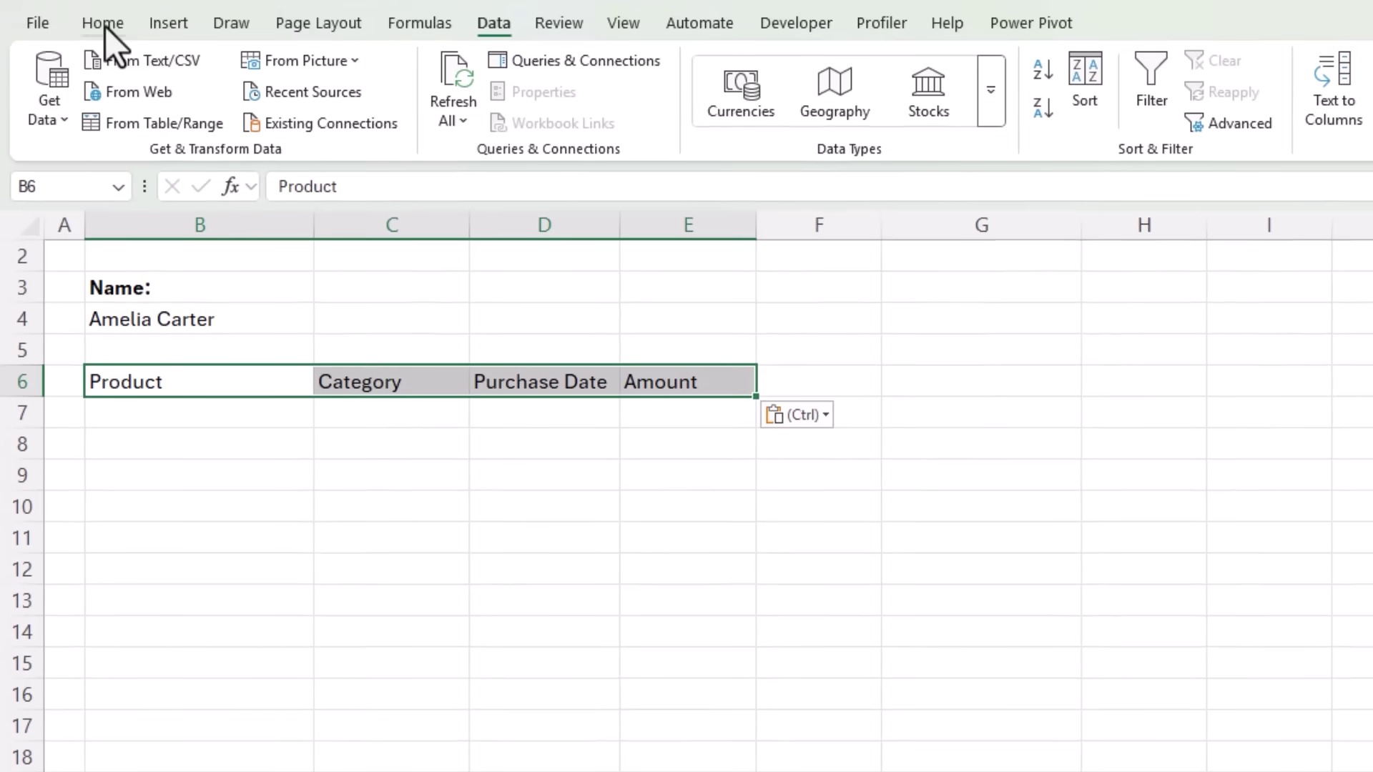
pyautogui.click(105, 25)
pyautogui.click(248, 107)
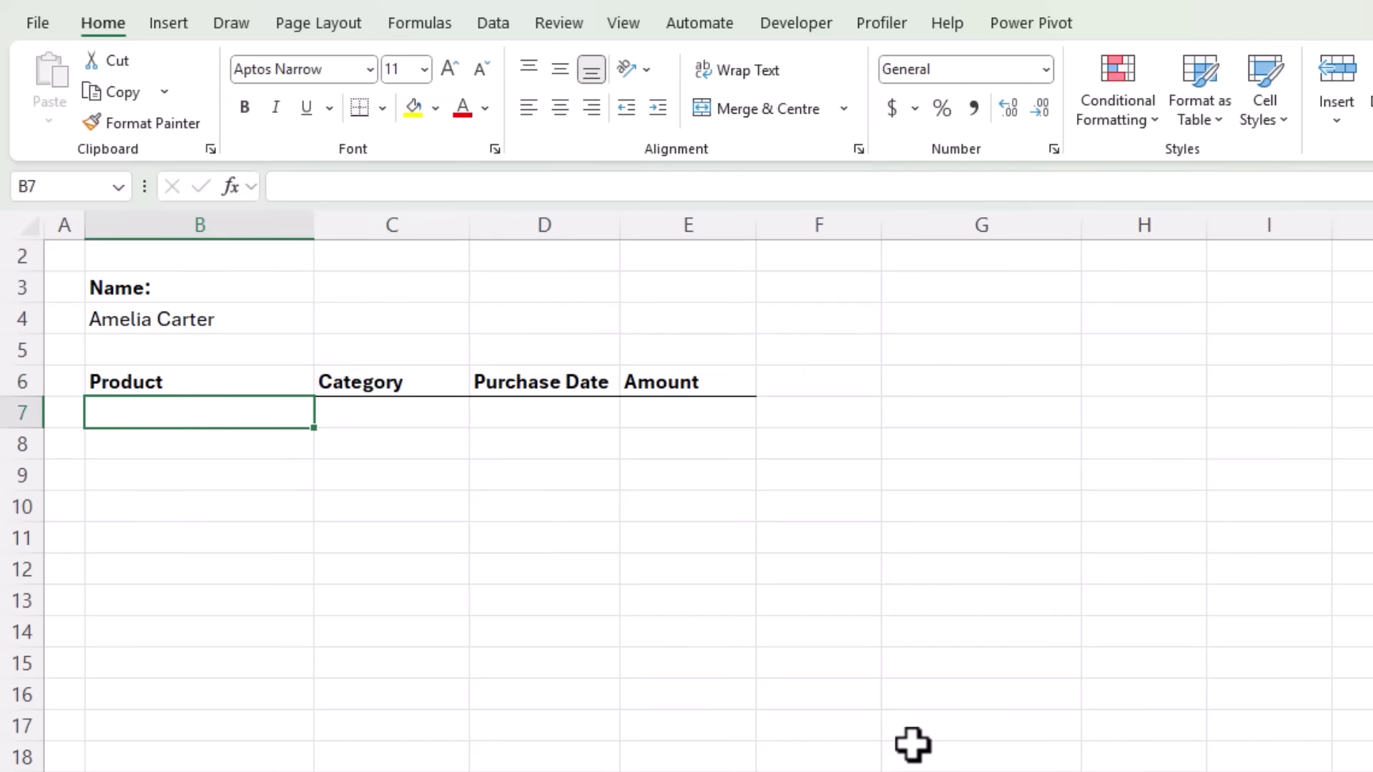
# Step: Enter =FILTER(Table1[[Product]:[Amount]],Table1[Customer Name]=B4,"No Purchases Found") in B7
pyautogui.write('=fil')
pyautogui.press('Tab')
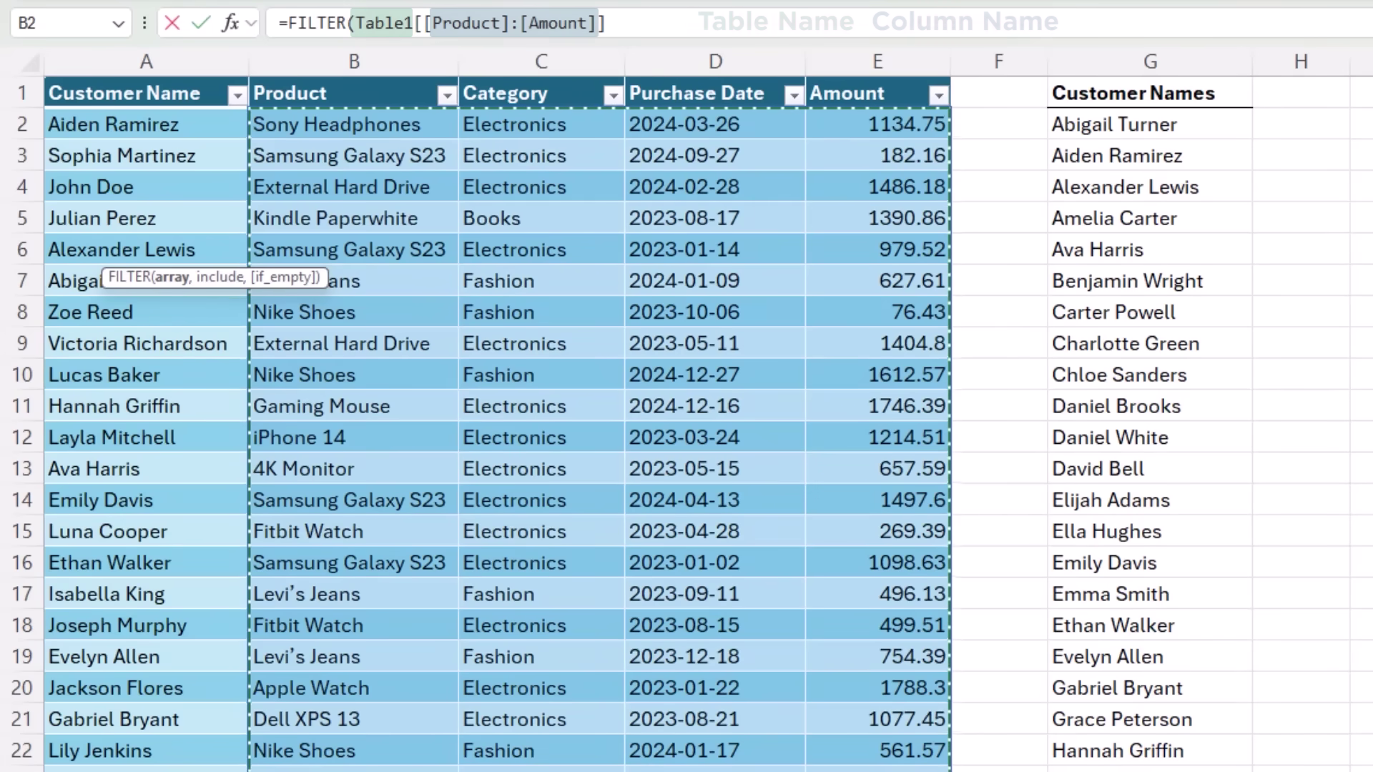
pyautogui.write(',')
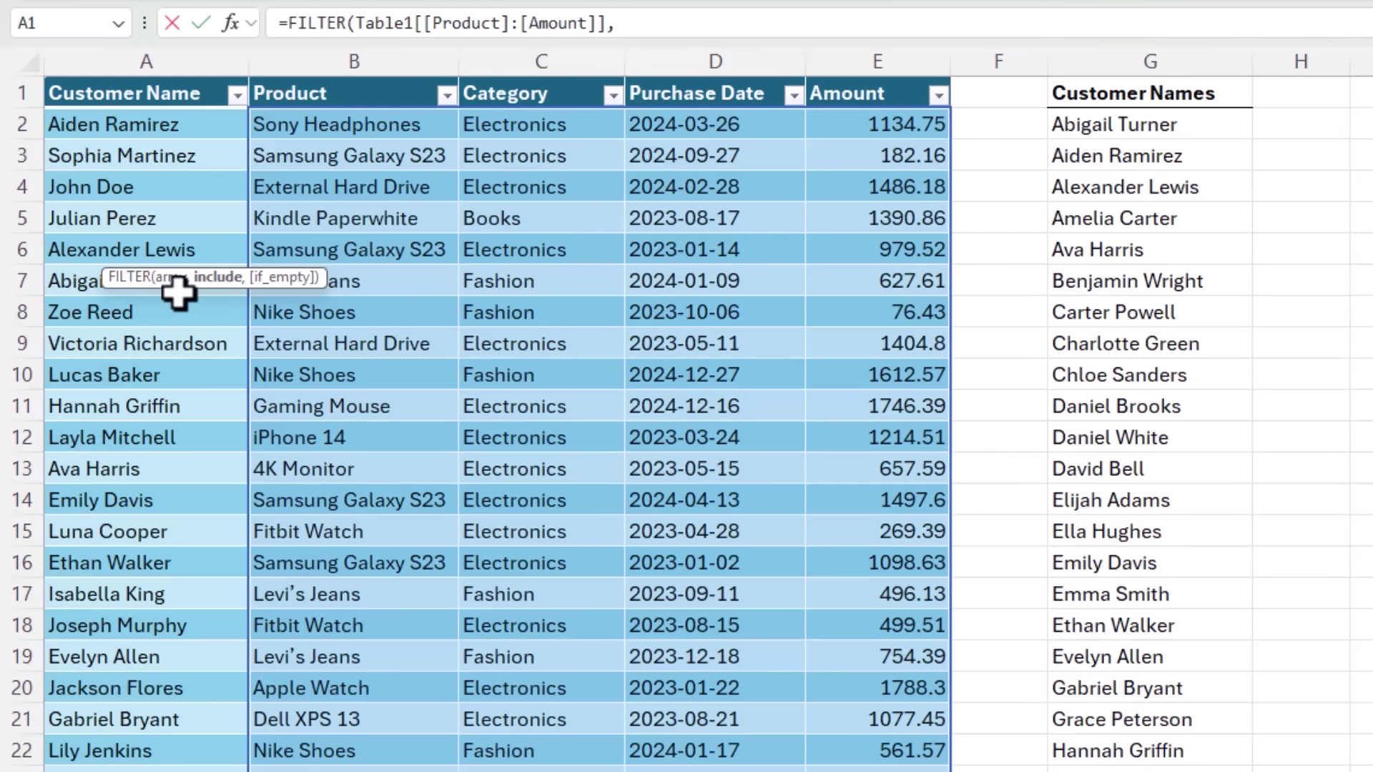
pyautogui.click(181, 83)
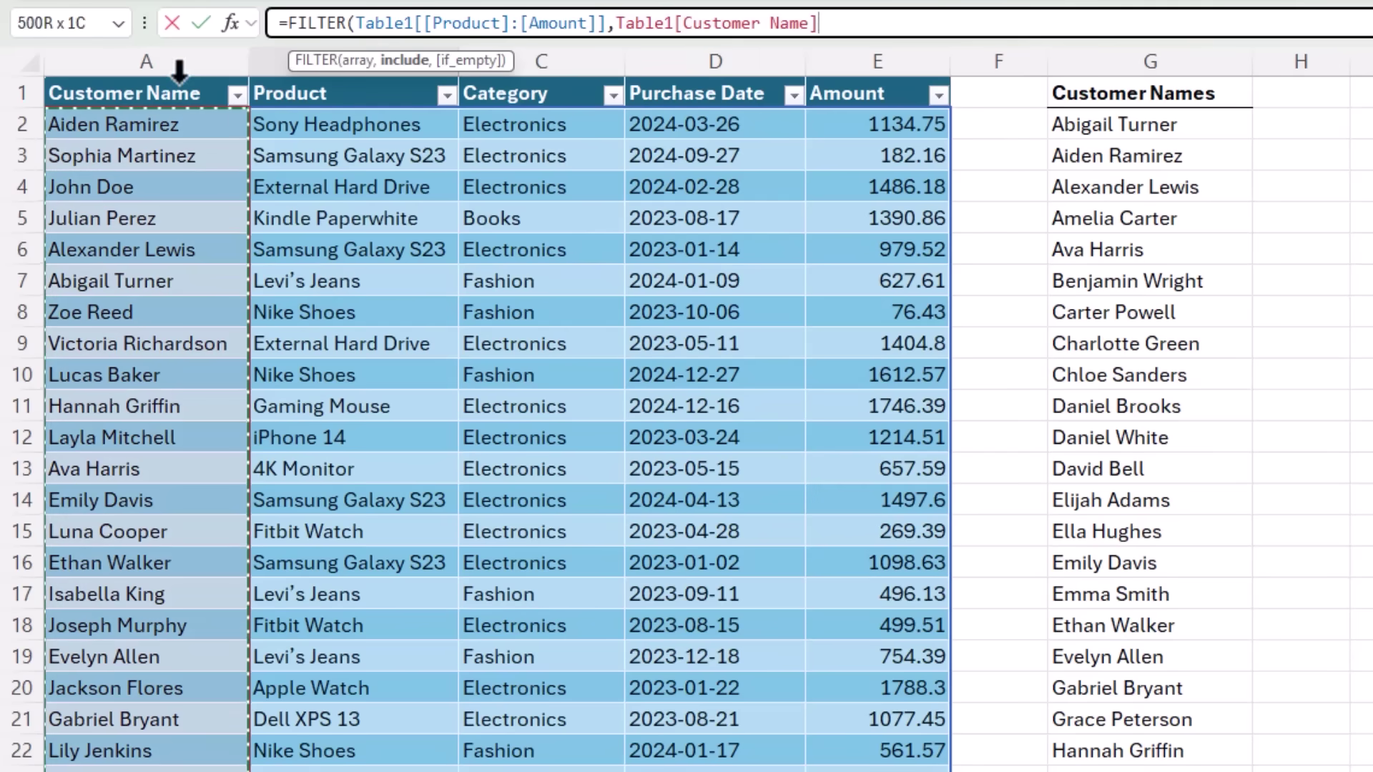
pyautogui.write('=')
pyautogui.click(286, 723)
pyautogui.click(153, 32)
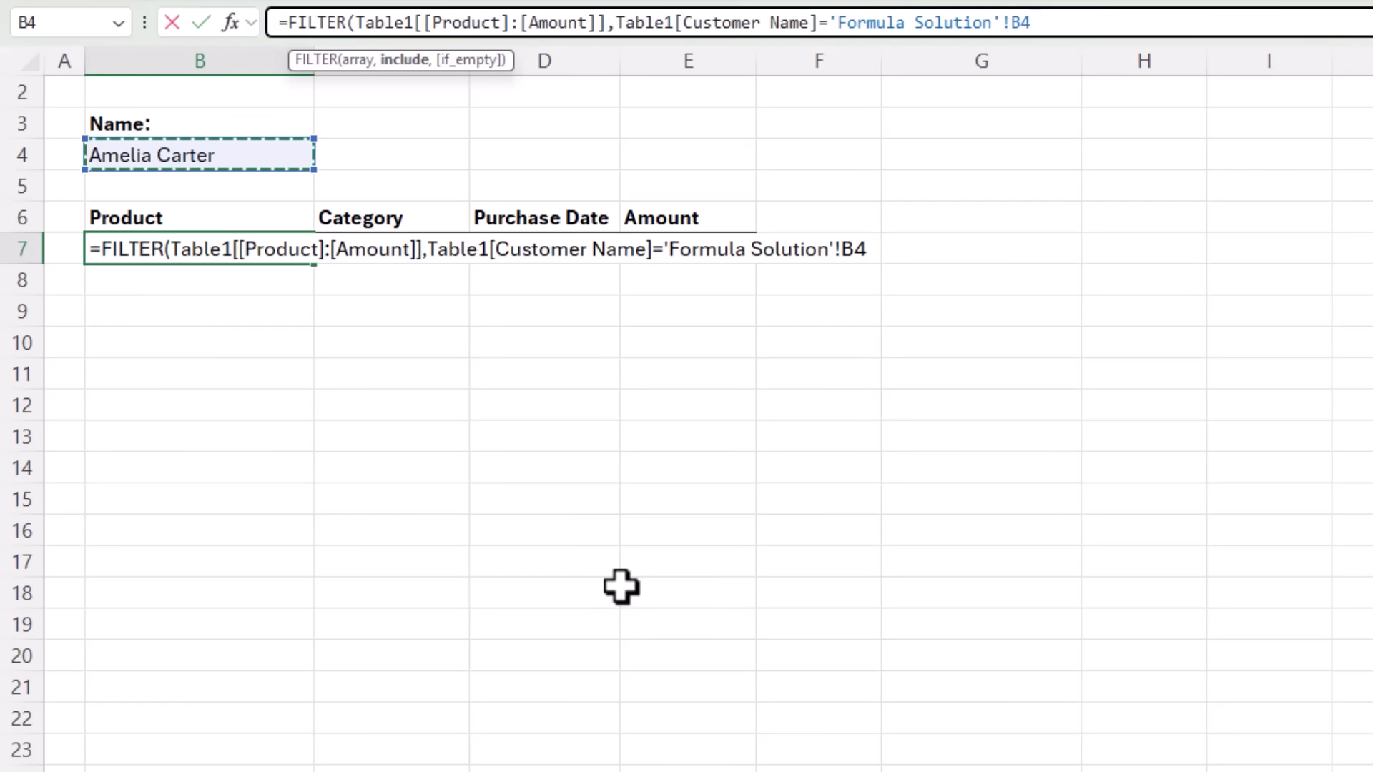
pyautogui.write(',')
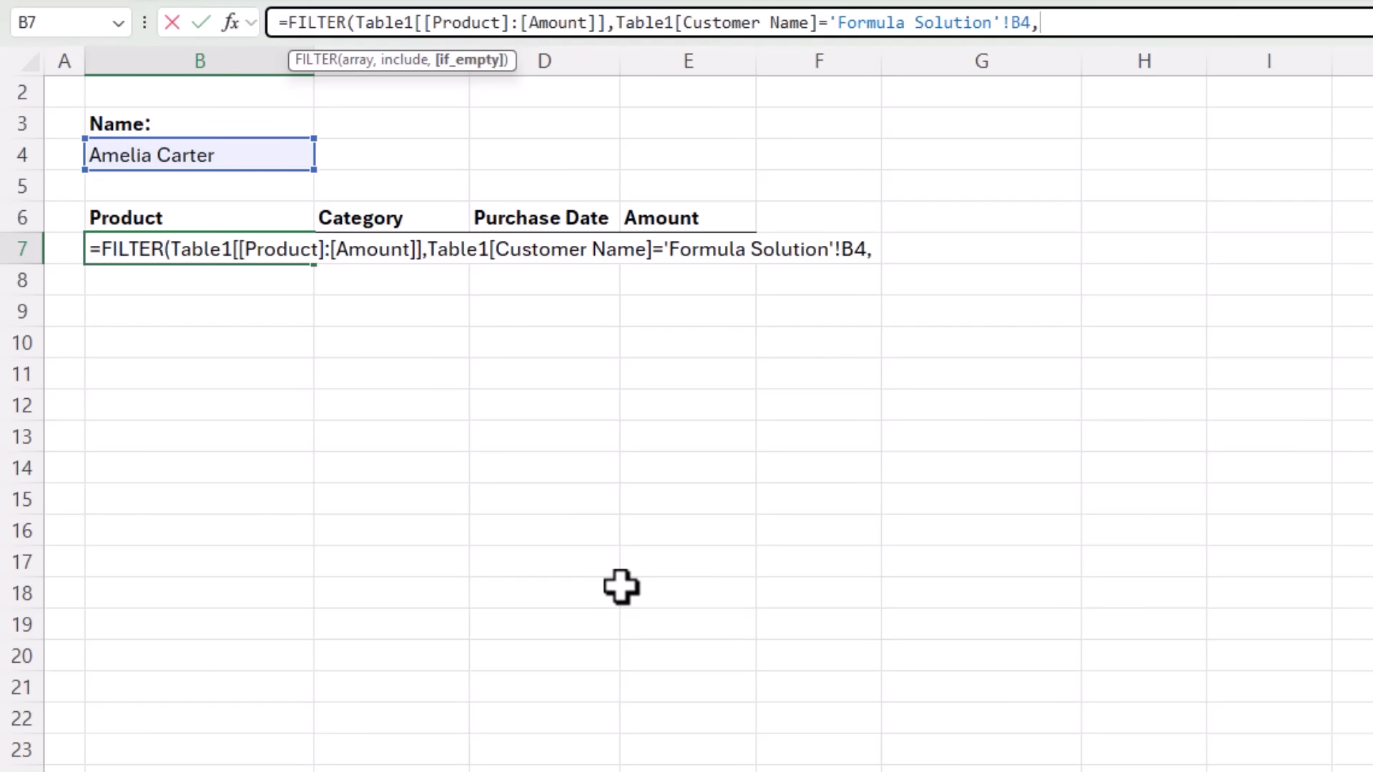
pyautogui.write('"No Pur')
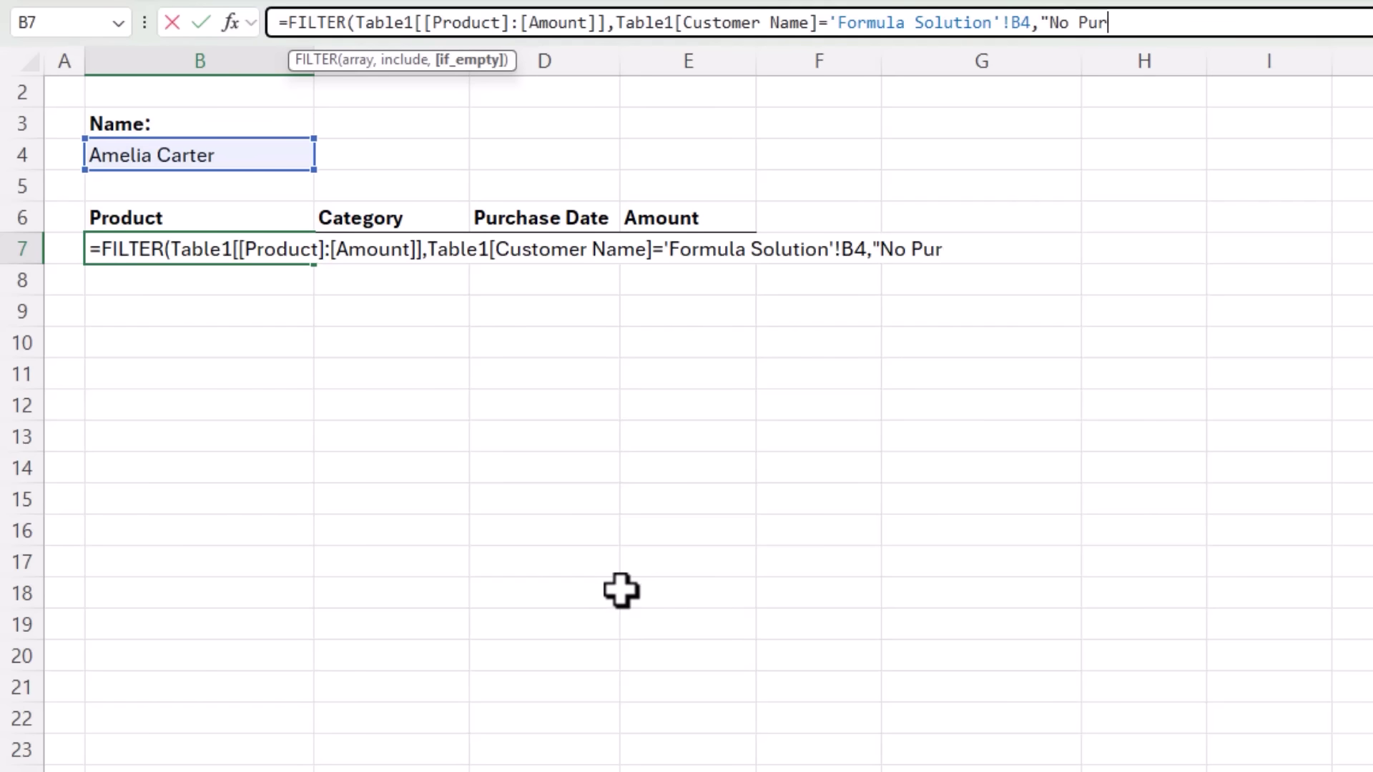
pyautogui.write('chases Found")')
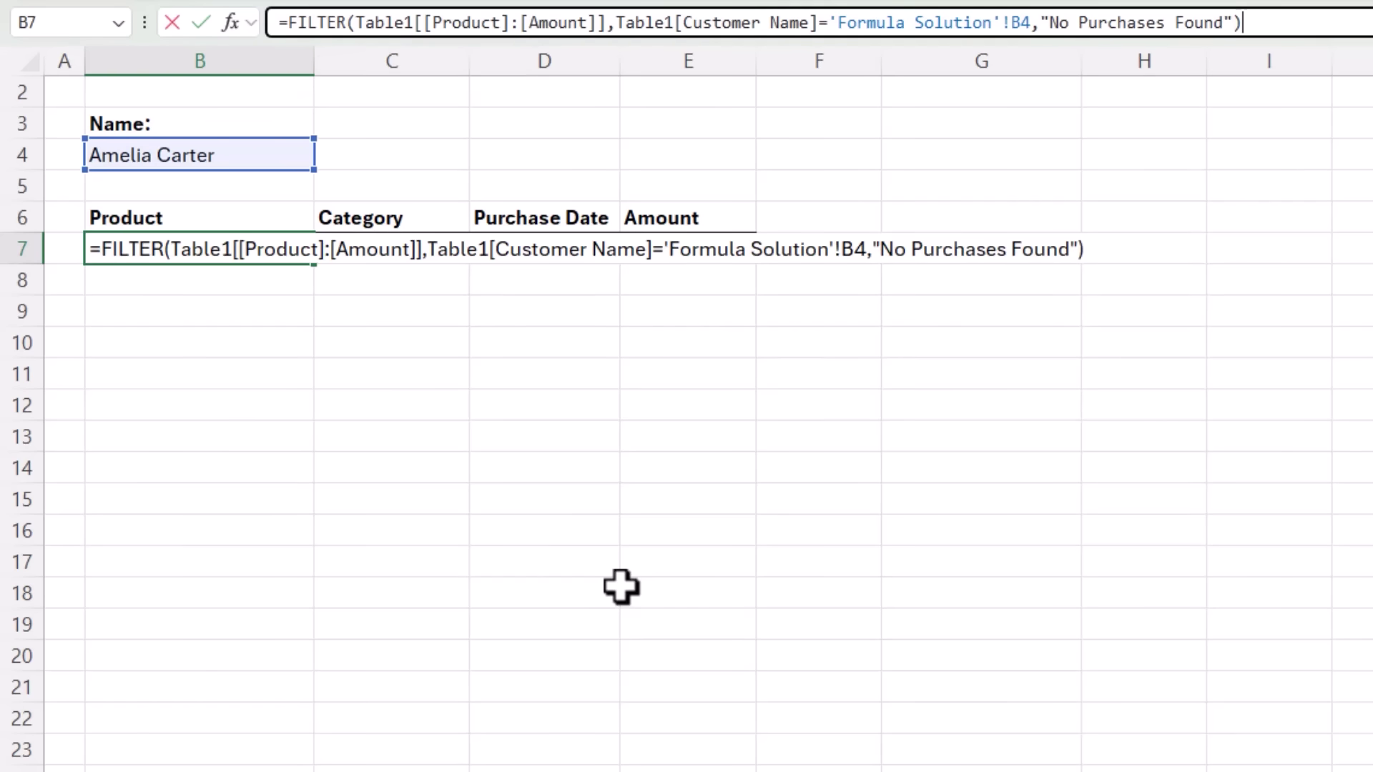
pyautogui.press('Return')
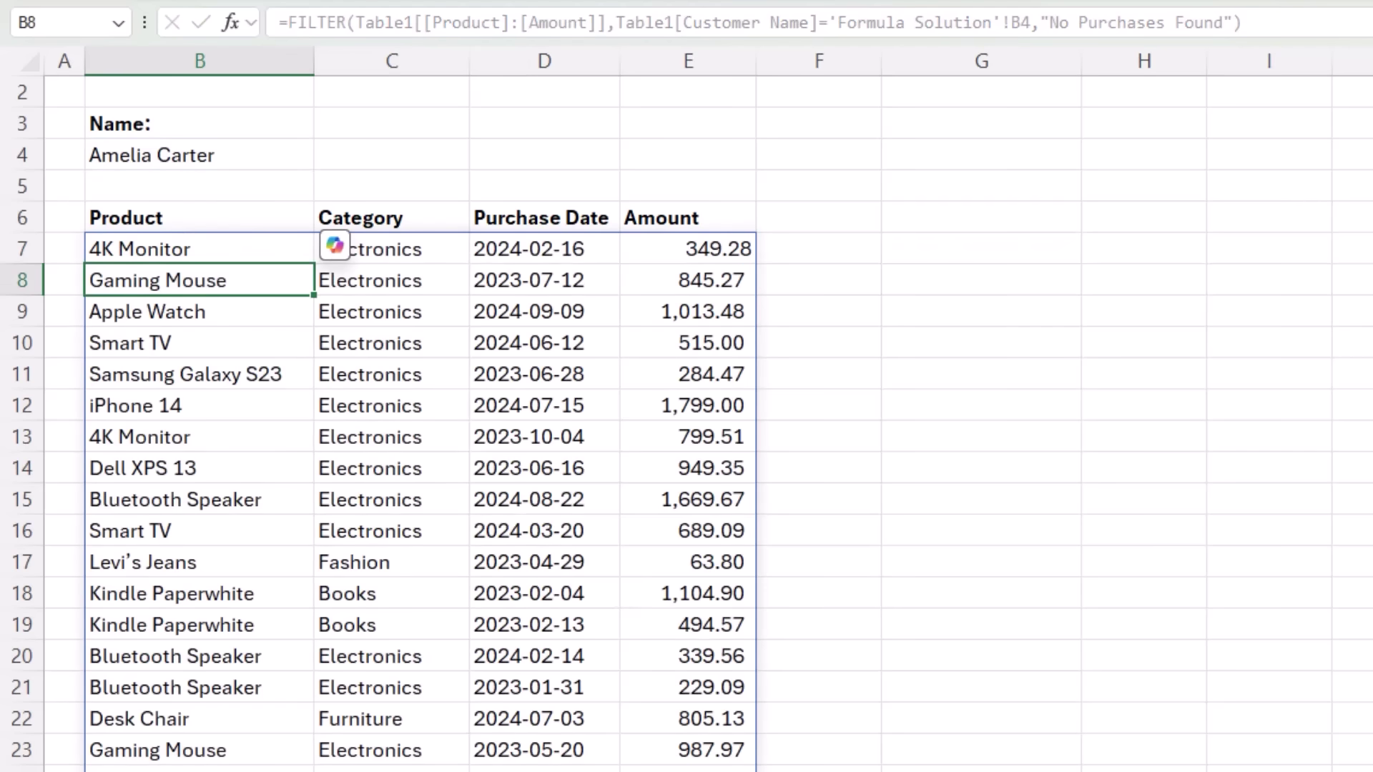
pyautogui.click(199, 249)
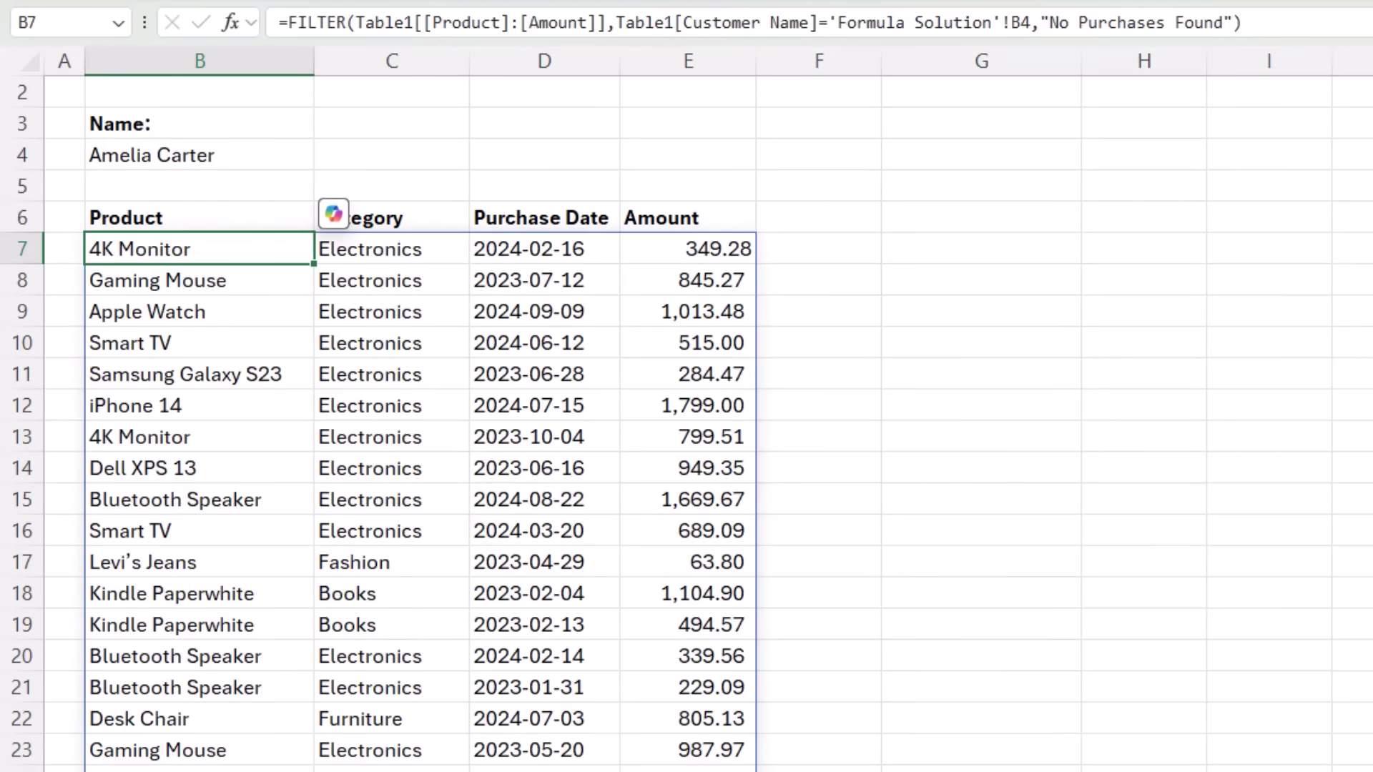
pyautogui.click(307, 156)
pyautogui.click(325, 160)
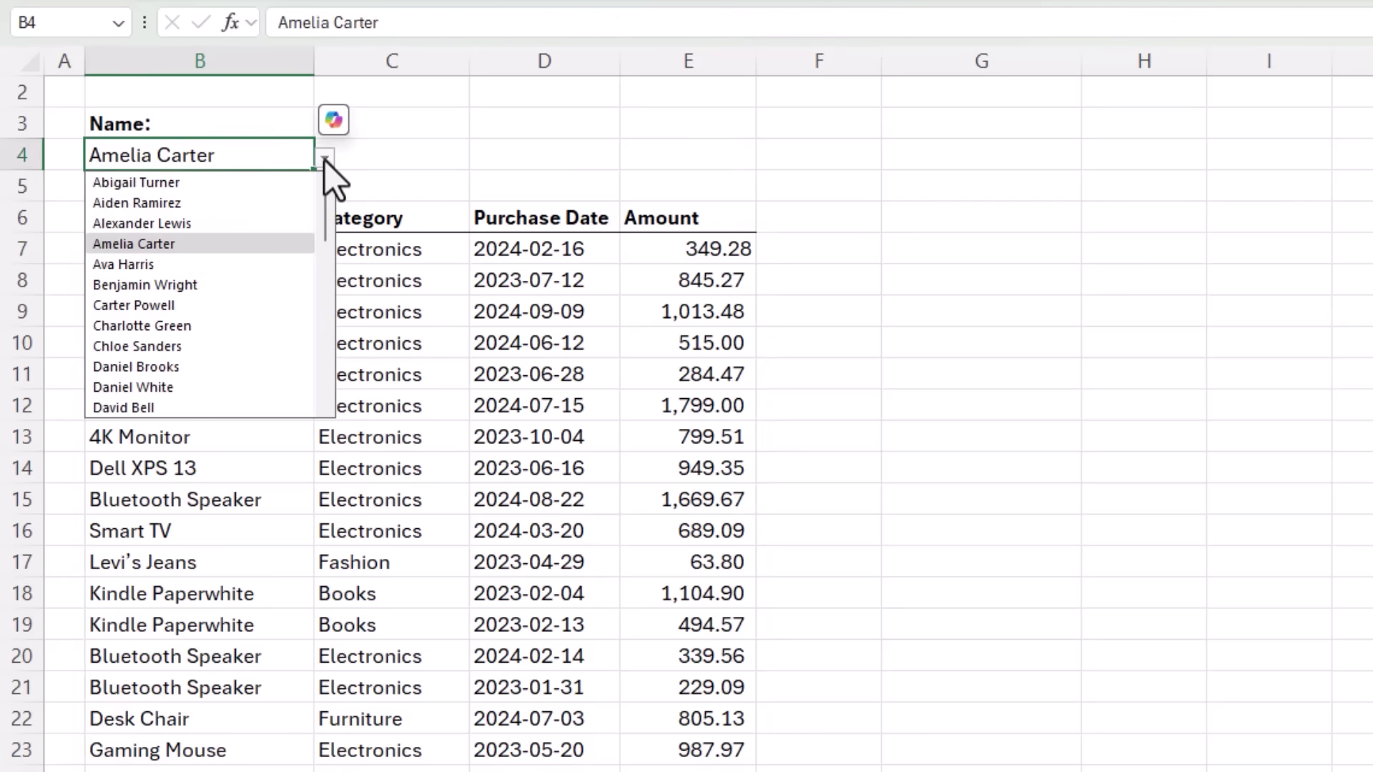
pyautogui.click(211, 310)
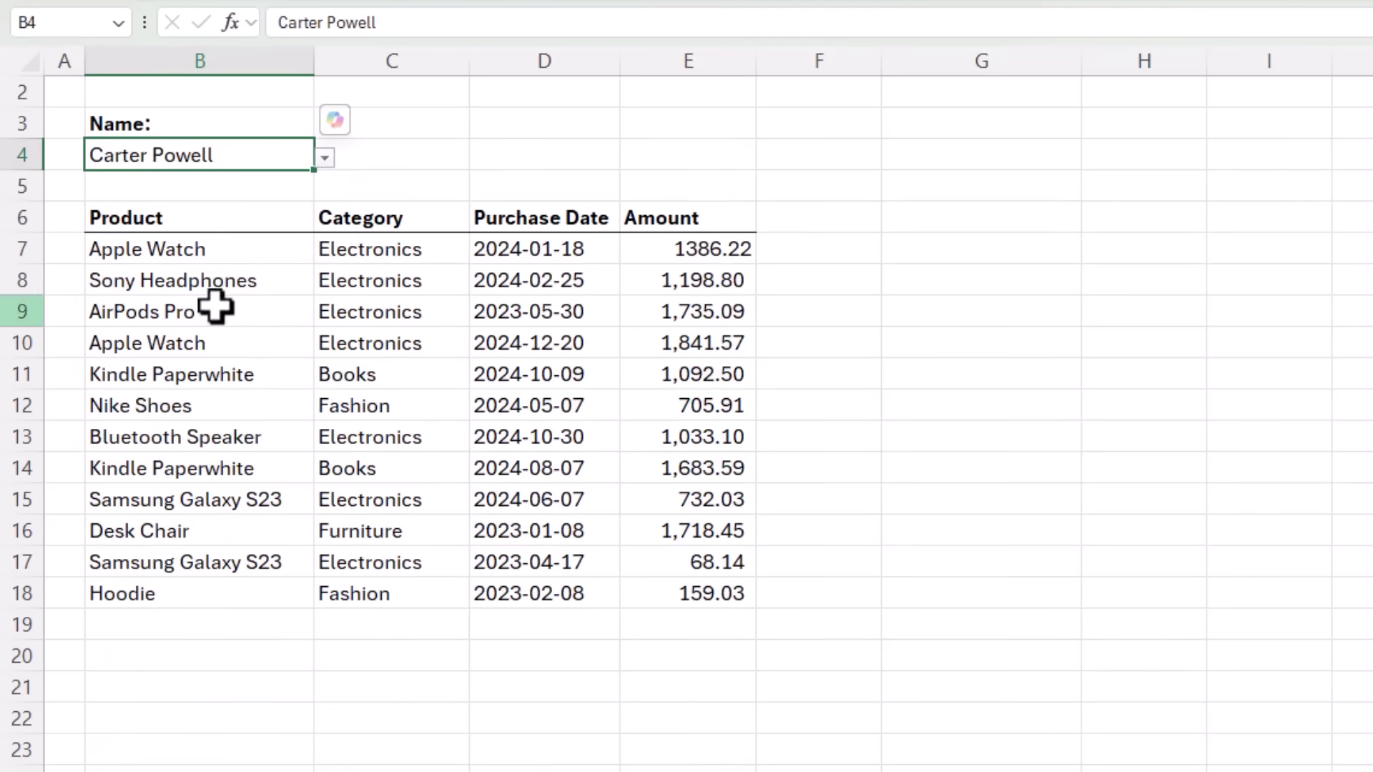
pyautogui.press('Down')
pyautogui.press('Down')
pyautogui.press('Down')
# Step: Apply Comma Style to the Amount column E
pyautogui.click(693, 61)
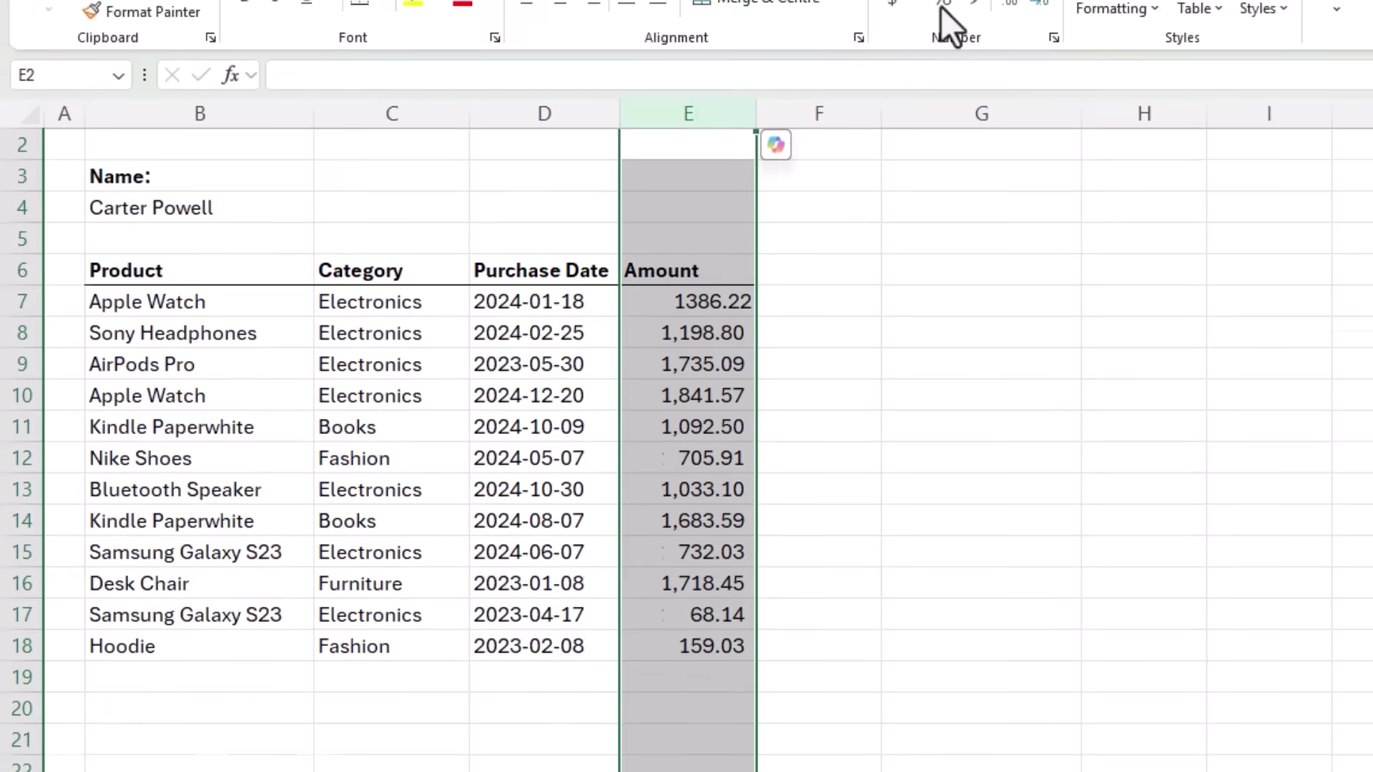
pyautogui.click(970, 18)
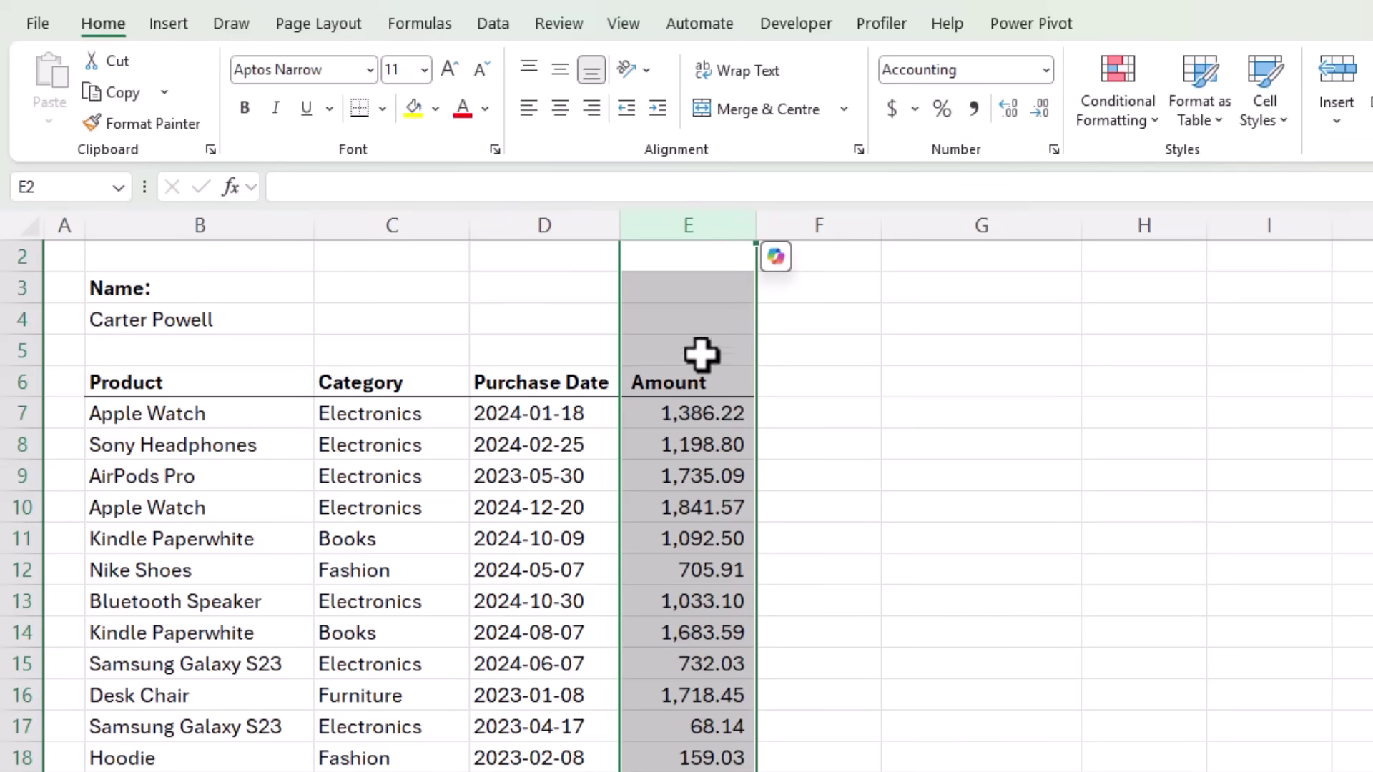
pyautogui.click(630, 413)
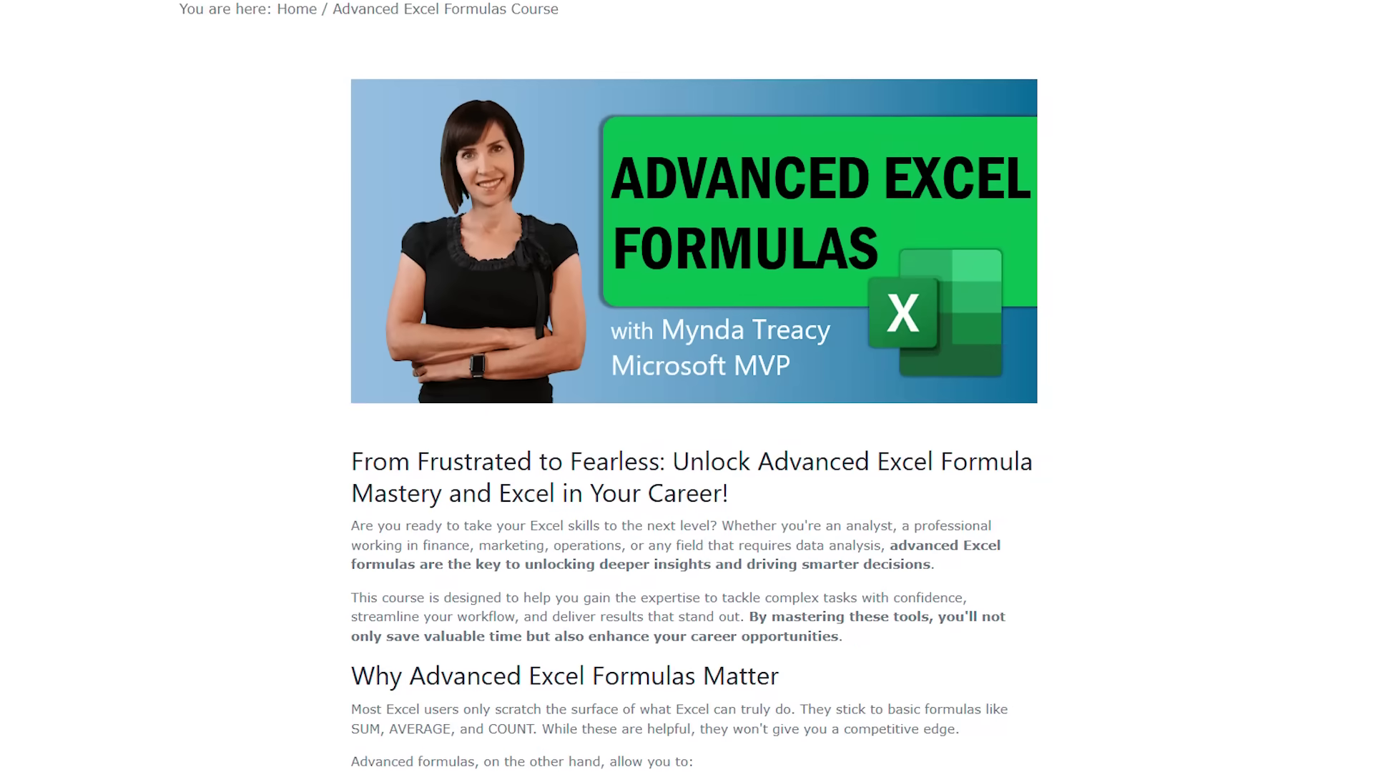
pyautogui.scroll(-10, 686, 386)
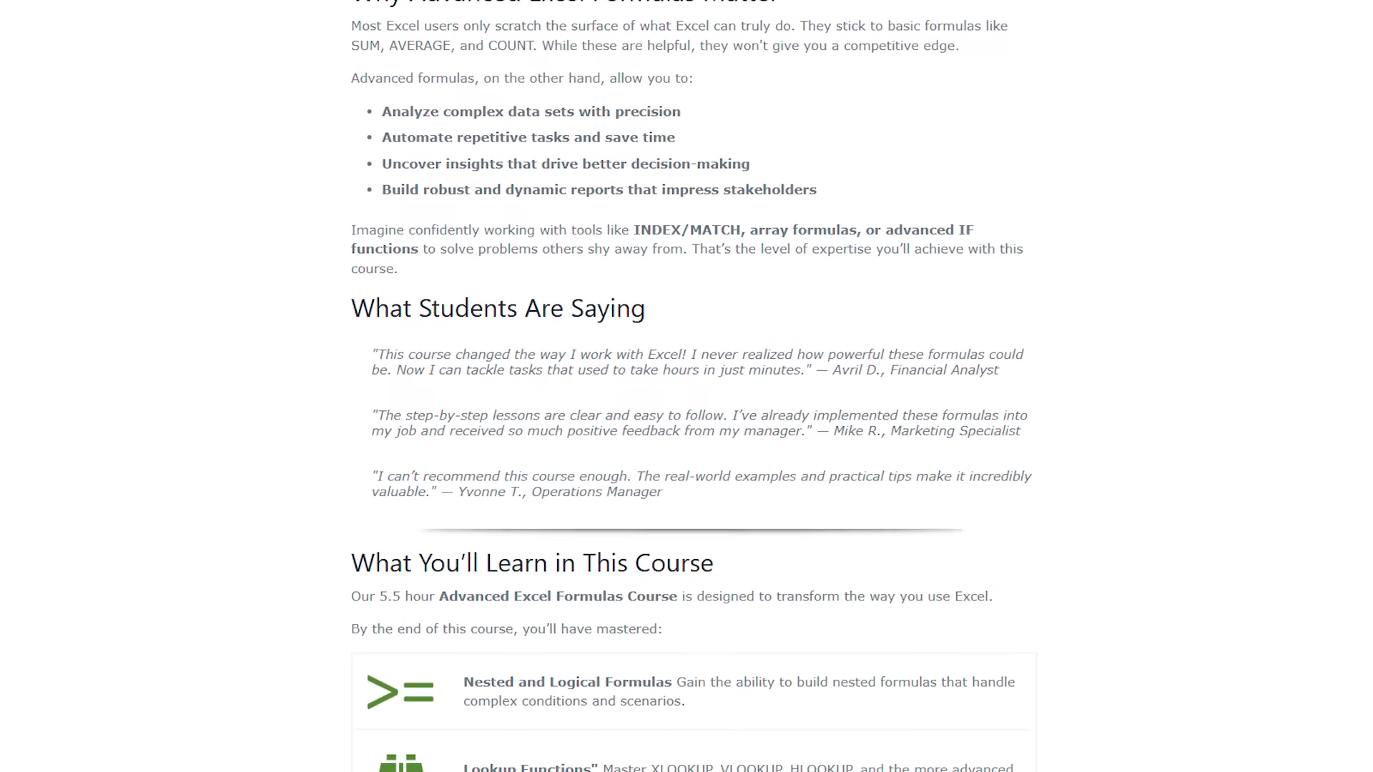
pyautogui.scroll(-7, 686, 386)
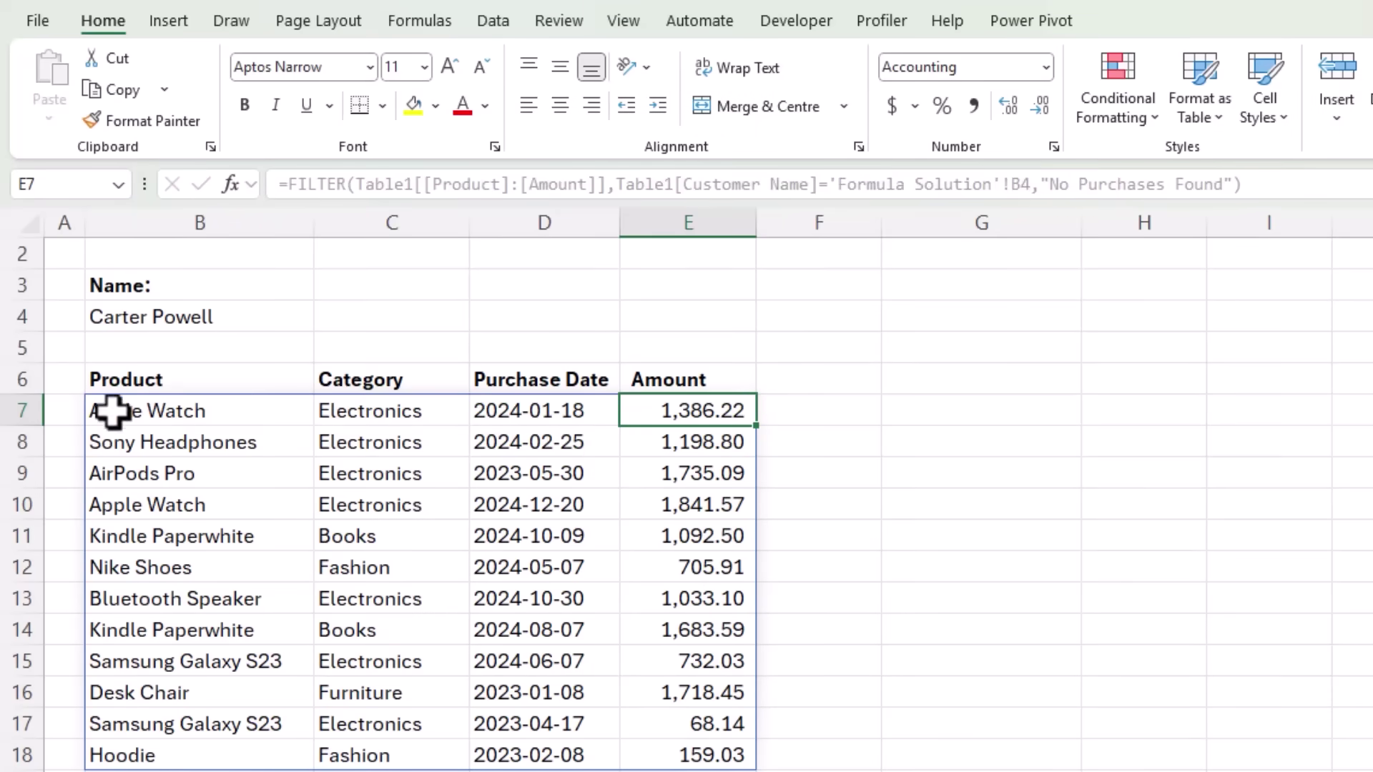
# Step: Add a bold 'Sort by:' label in C3
pyautogui.click(135, 409)
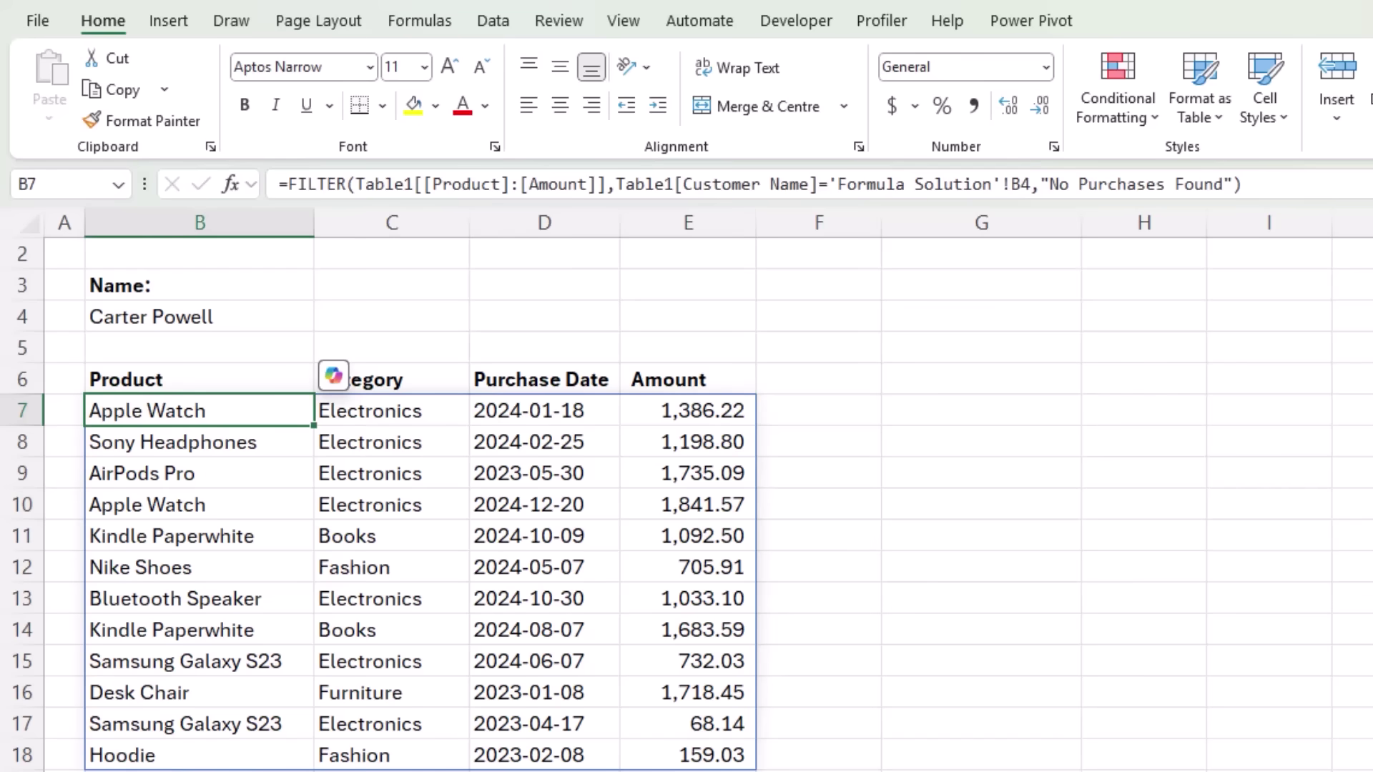
pyautogui.click(368, 319)
pyautogui.click(387, 283)
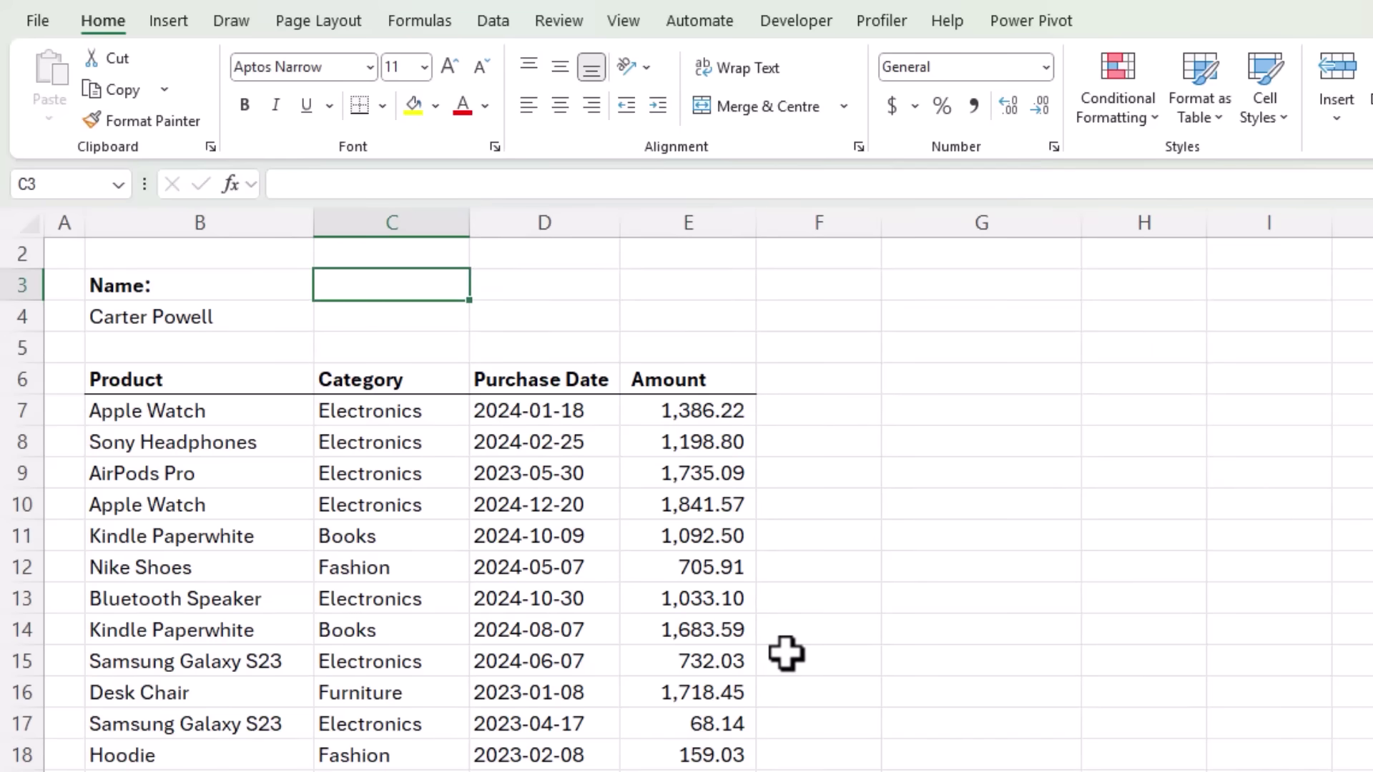
pyautogui.write('Sort')
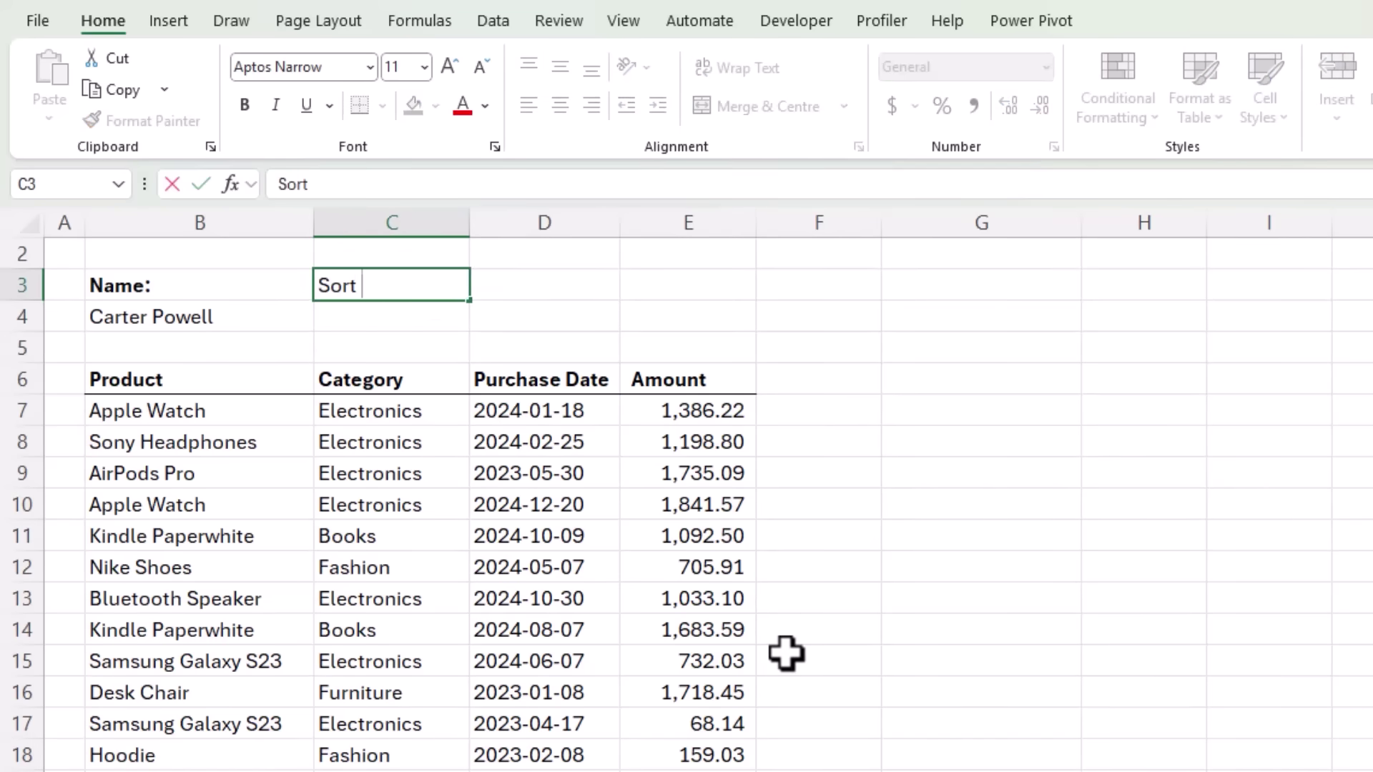
pyautogui.write(' by:')
pyautogui.press('Return')
pyautogui.press('Up')
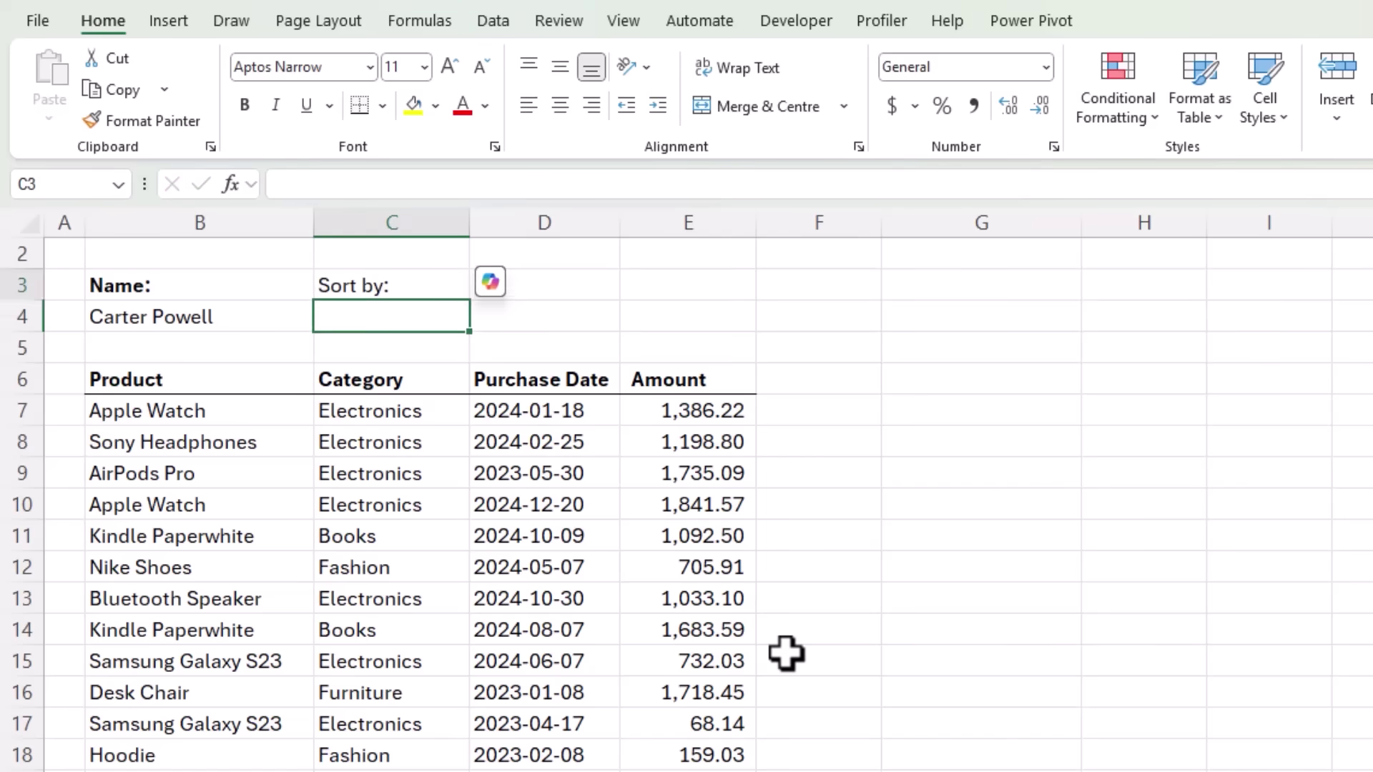
pyautogui.hotkey('ctrl', 'b')
pyautogui.press('Down')
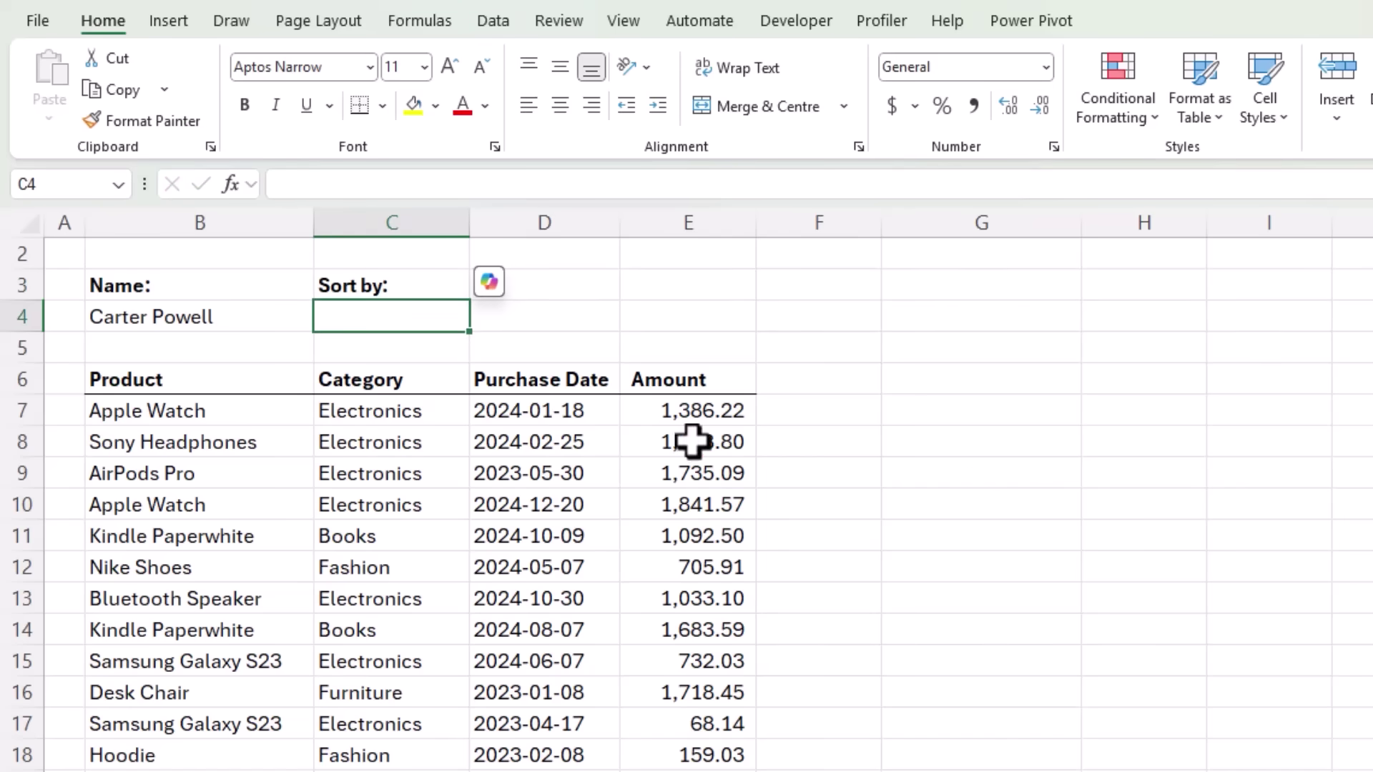
# Step: Set C4's data validation to a List sourced from headers B6:E6
pyautogui.click(510, 27)
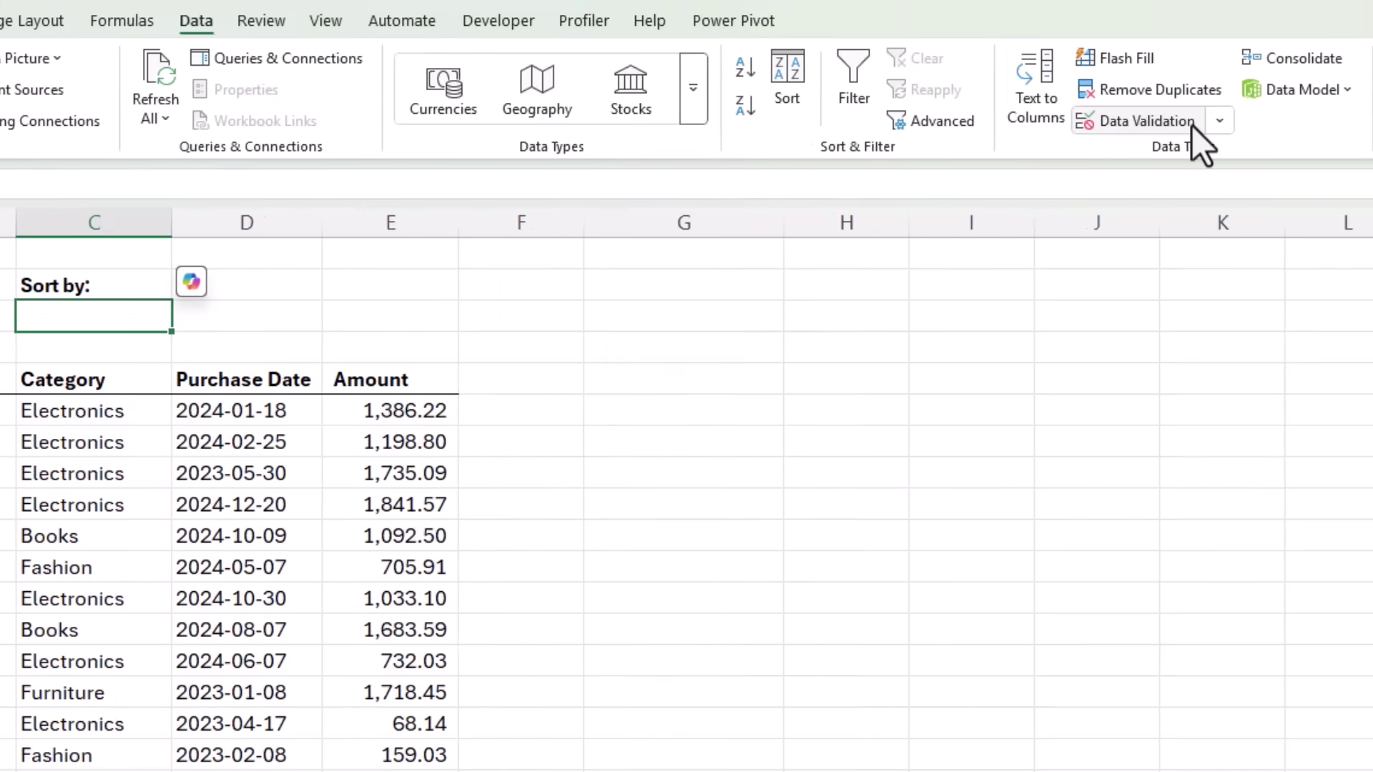
pyautogui.click(1191, 126)
pyautogui.click(593, 304)
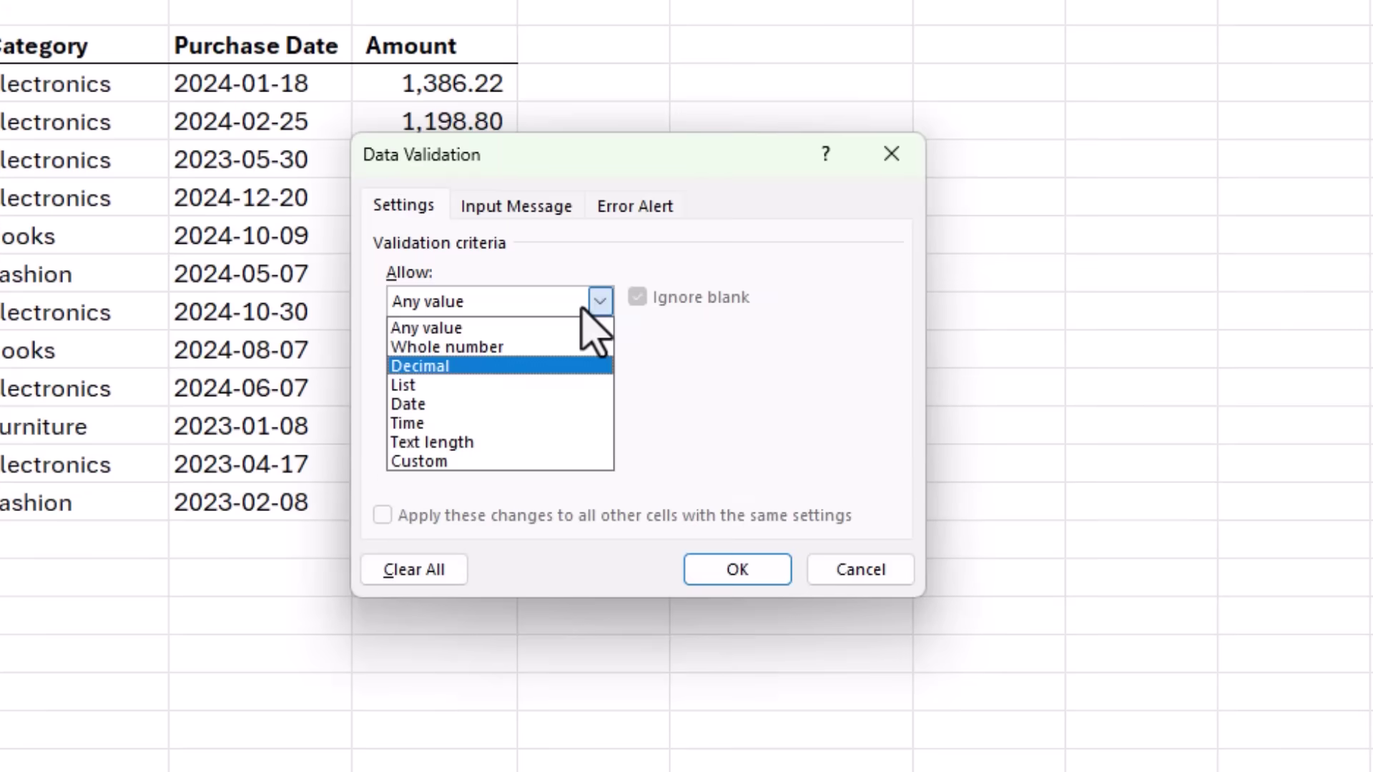
pyautogui.click(443, 385)
pyautogui.click(444, 421)
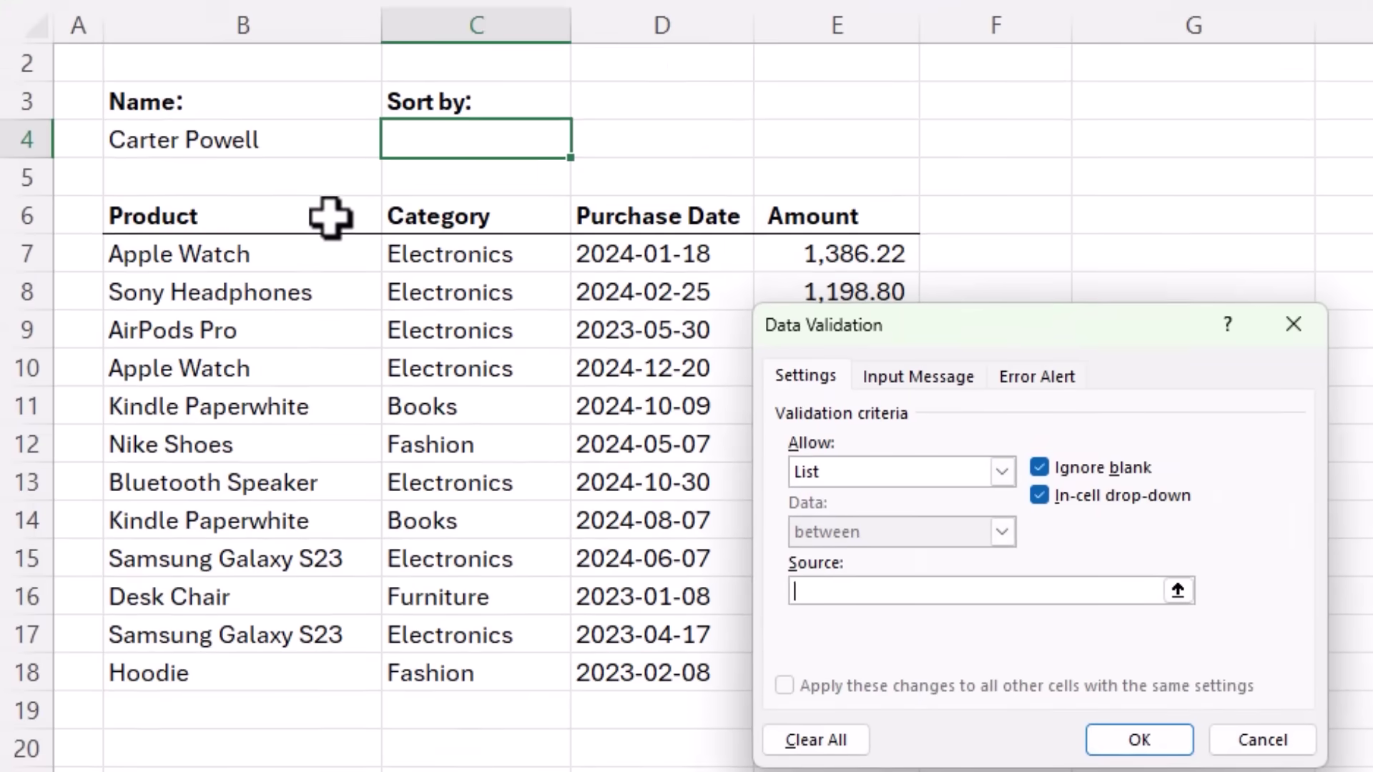
pyautogui.moveTo(328, 214); pyautogui.dragTo(795, 205)
# Step: Confirm the C4 validation and choose Category as the sort column
pyautogui.click(1105, 742)
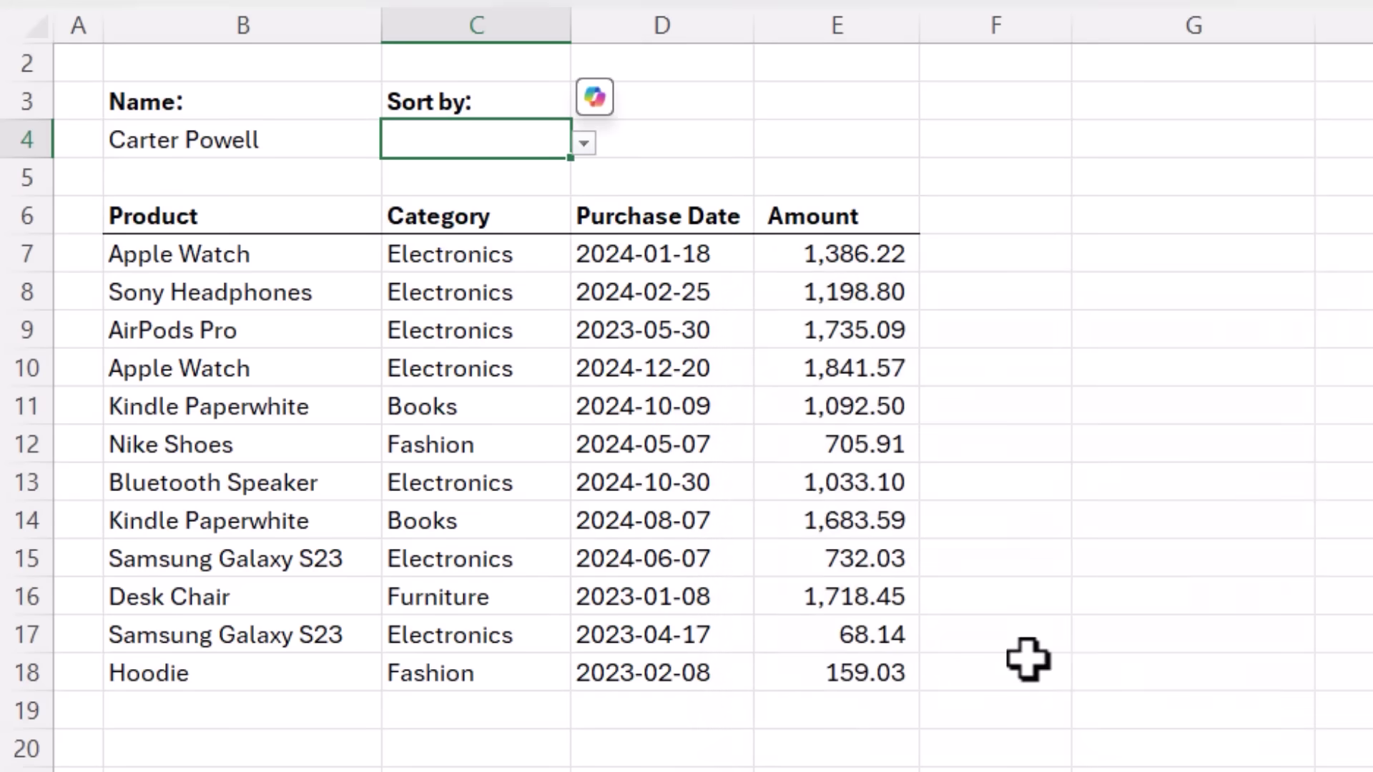
pyautogui.click(584, 143)
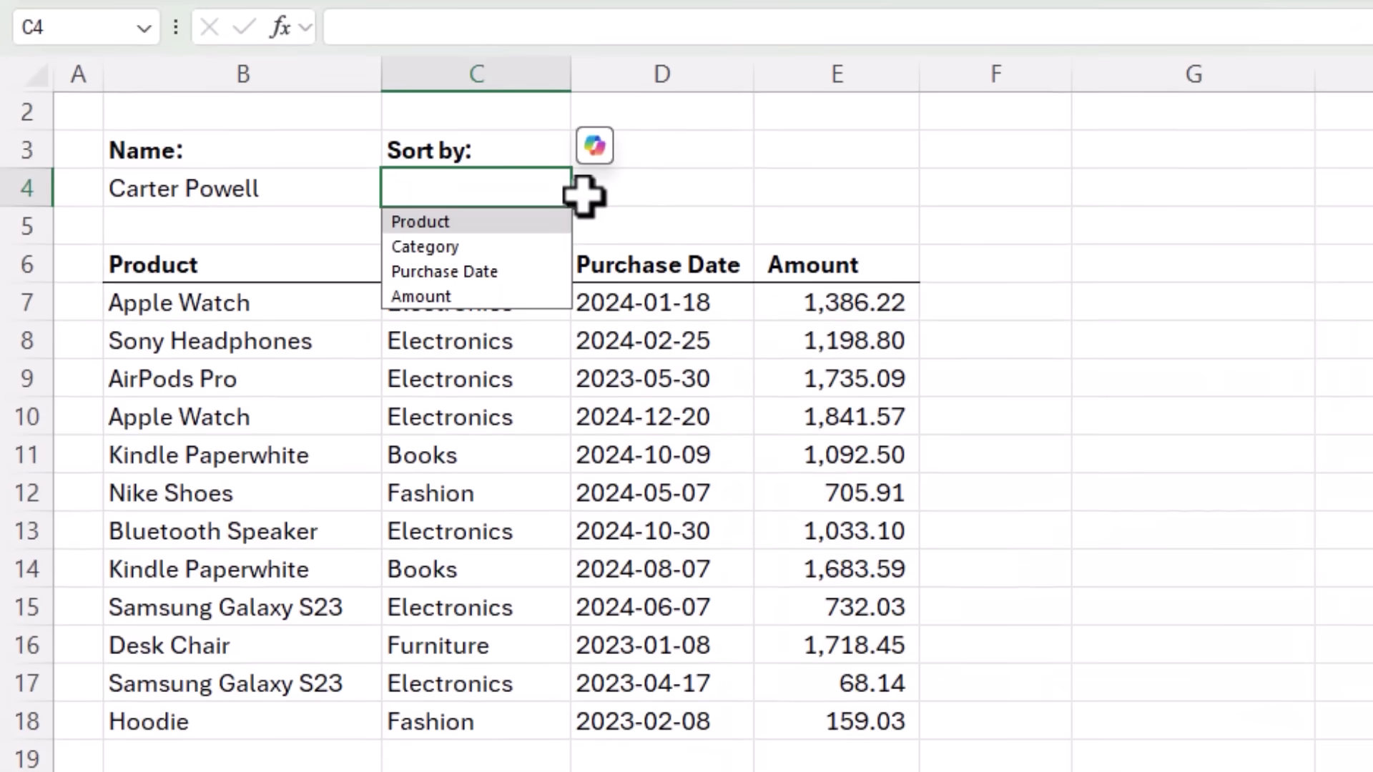
pyautogui.click(522, 246)
# Step: Start wrapping B7's FILTER formula in SORT, adding a trailing comma
pyautogui.click(293, 300)
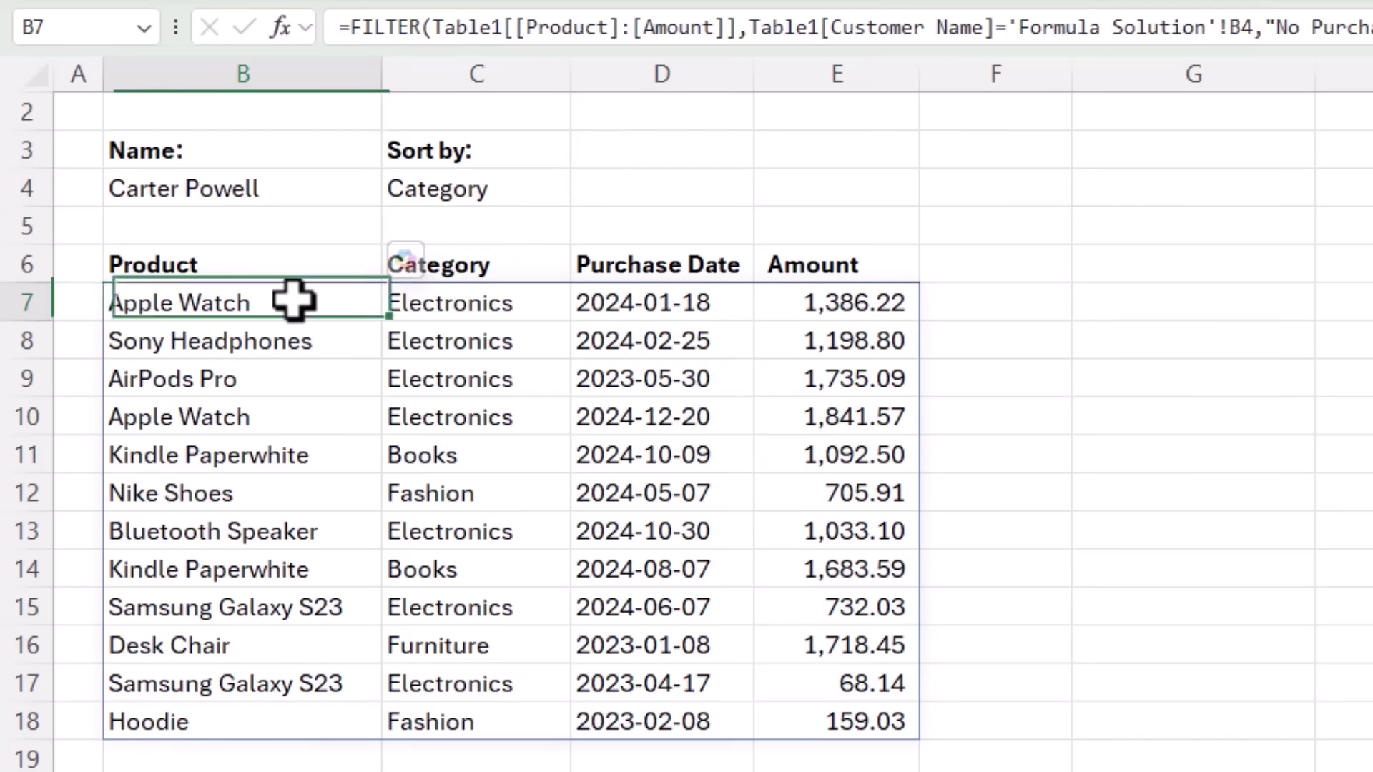
pyautogui.click(354, 28)
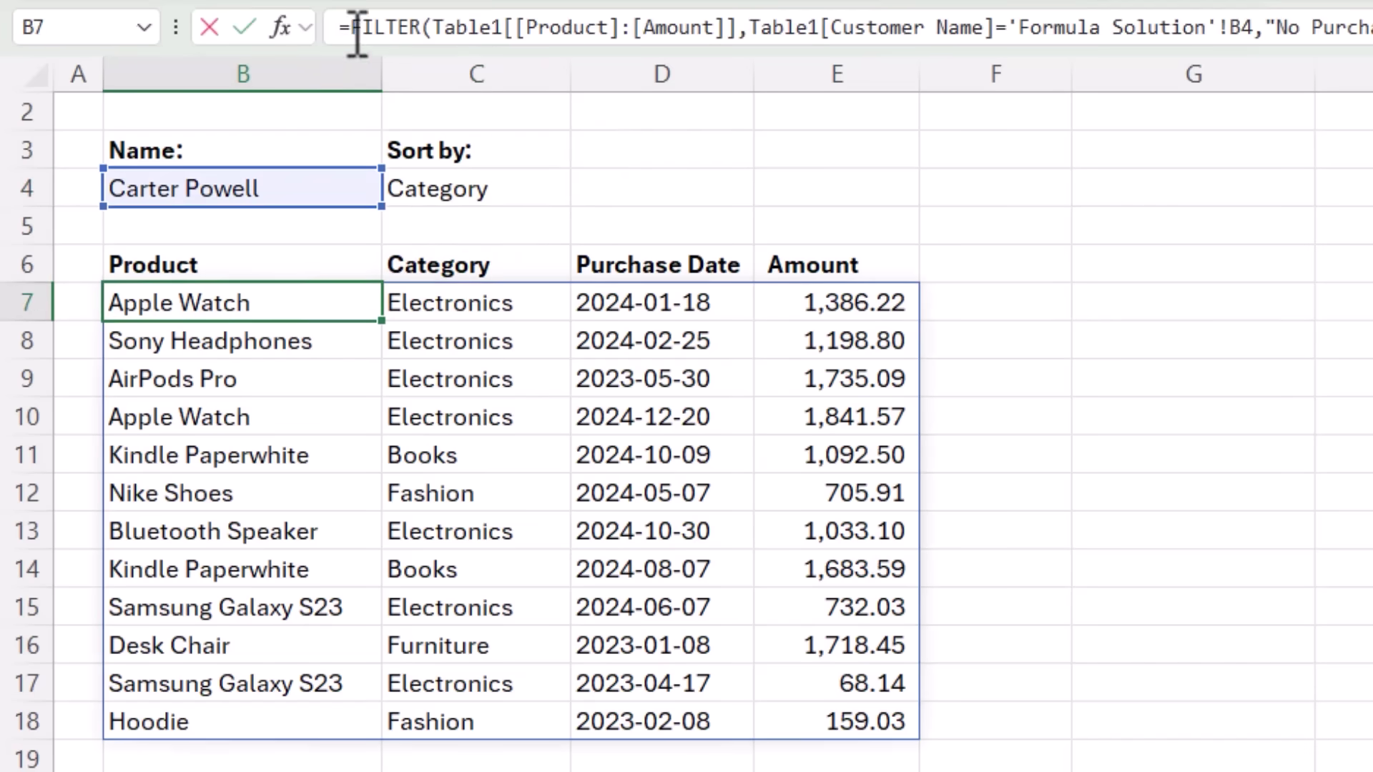
pyautogui.write('sort')
pyautogui.press('Tab')
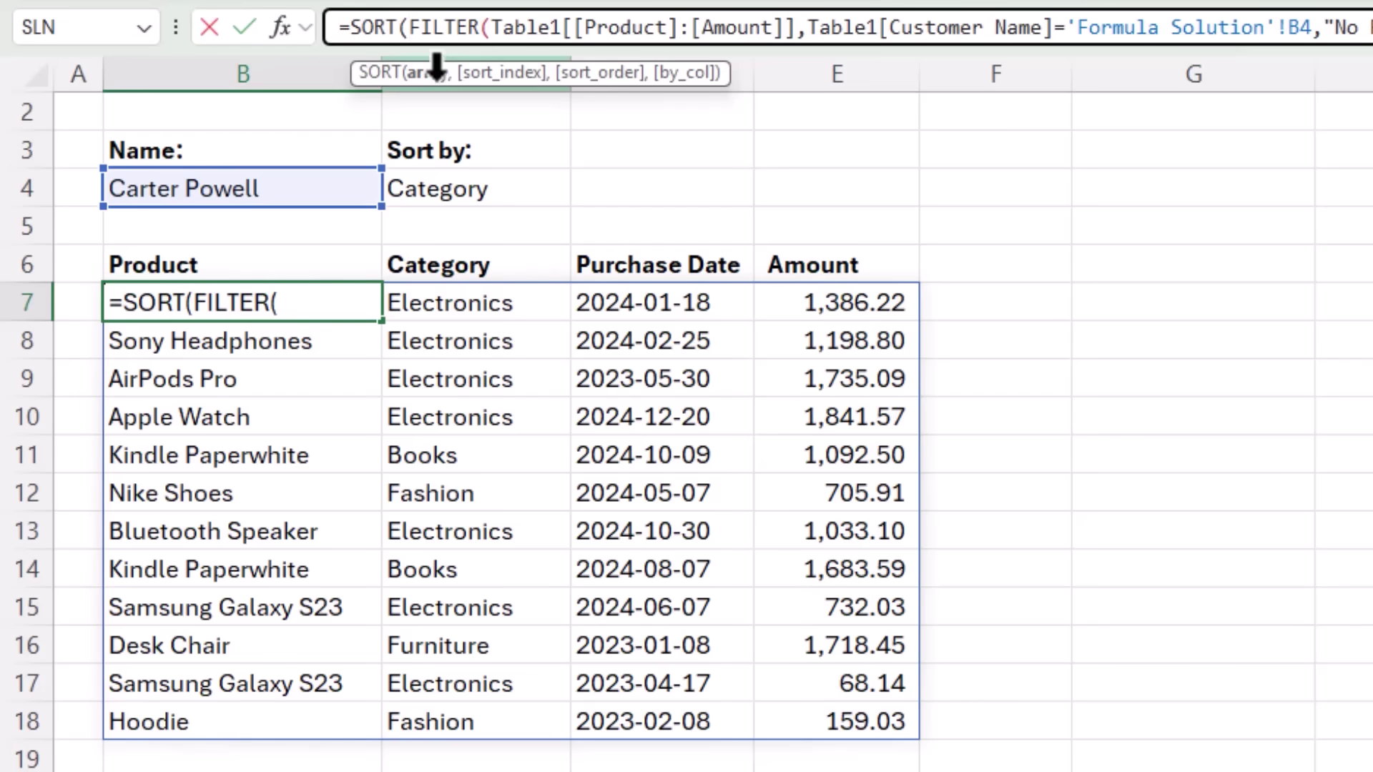
pyautogui.click(433, 73)
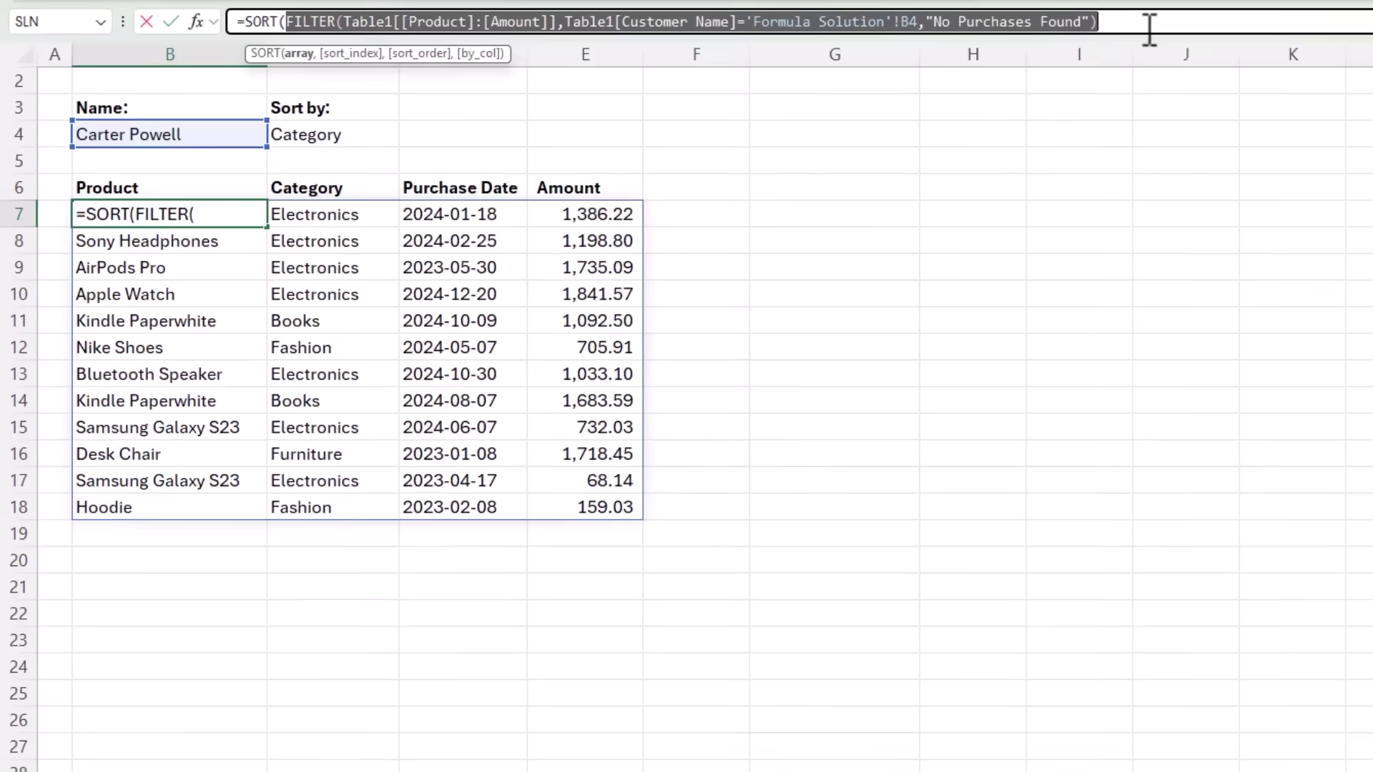
pyautogui.click(1372, 37)
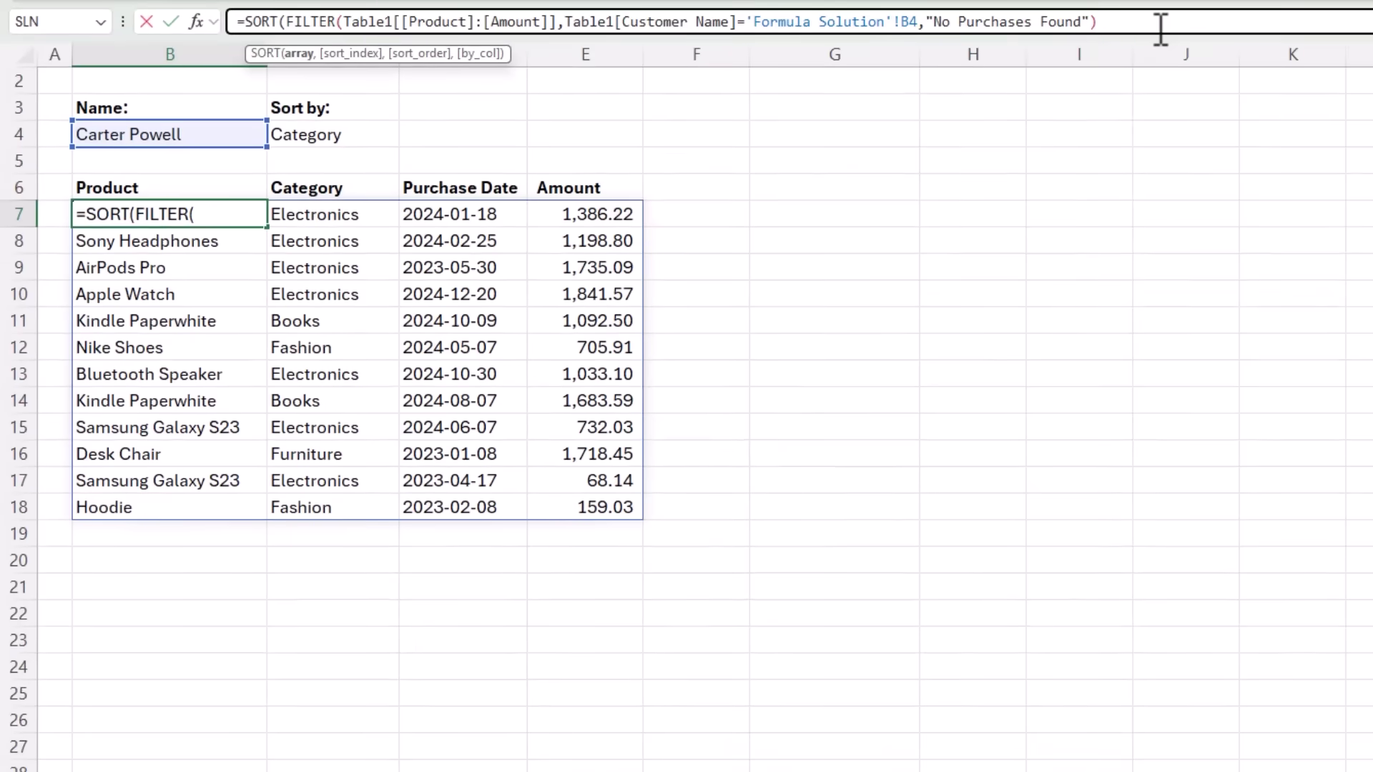
pyautogui.write(',')
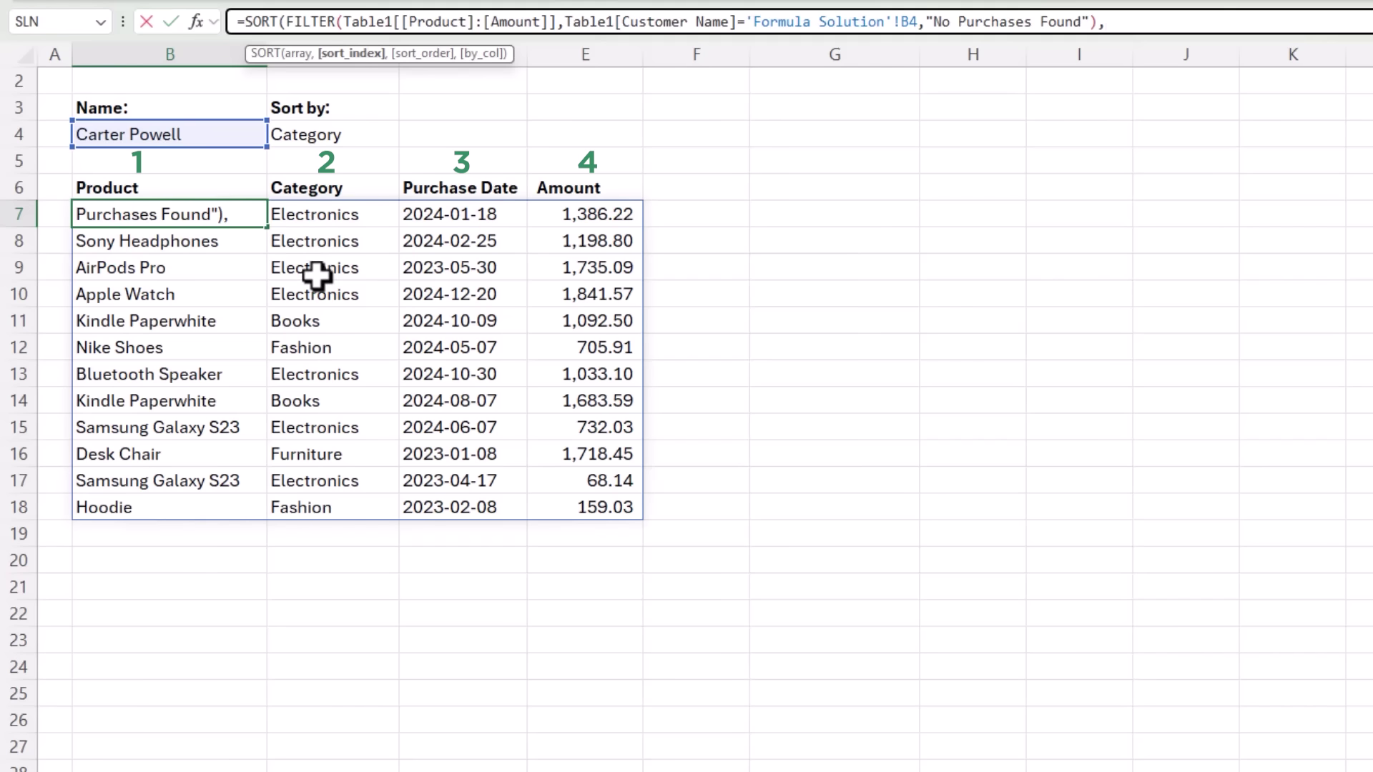
# Step: Add XMATCH(C4,B6:E6) as the SORT index with sort order 1 in B7's formula
pyautogui.write('xm')
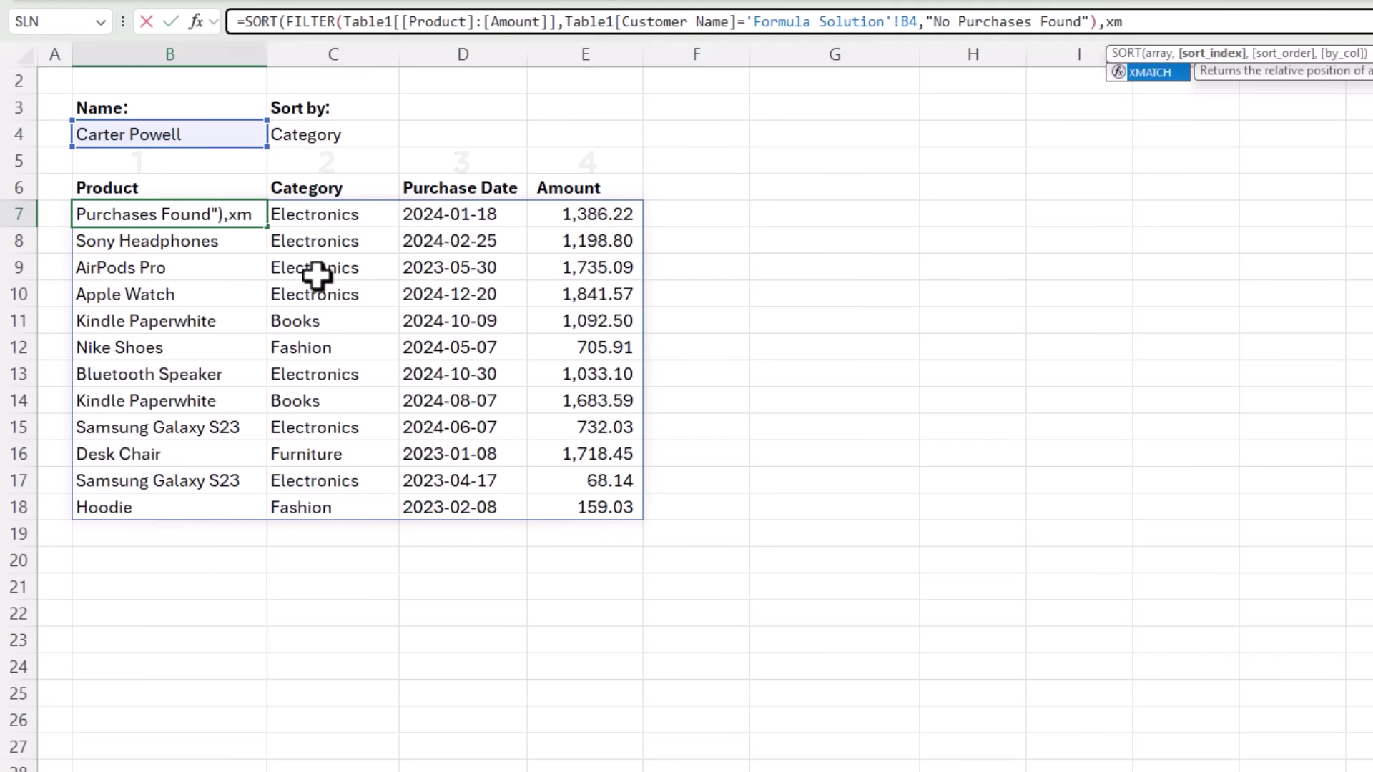
pyautogui.press('Tab')
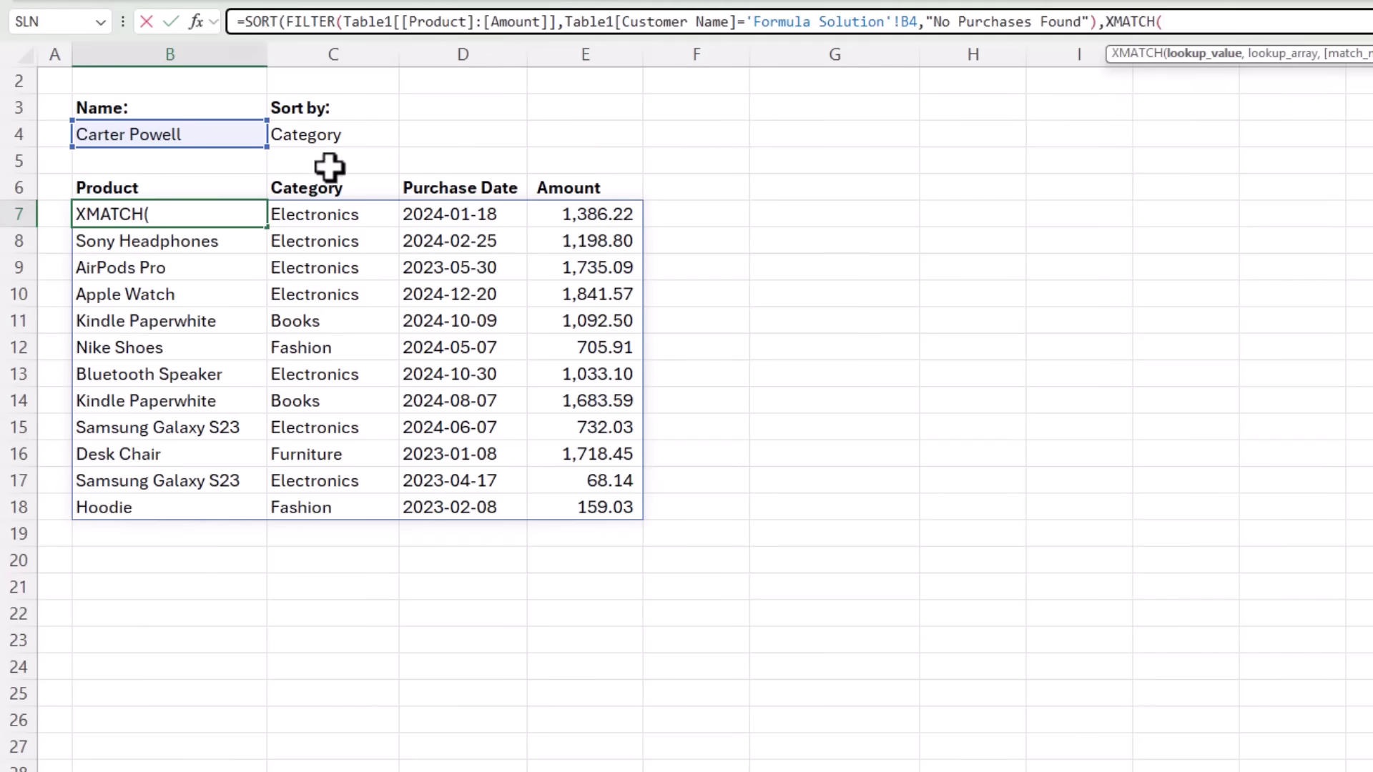
pyautogui.click(327, 139)
pyautogui.write(',')
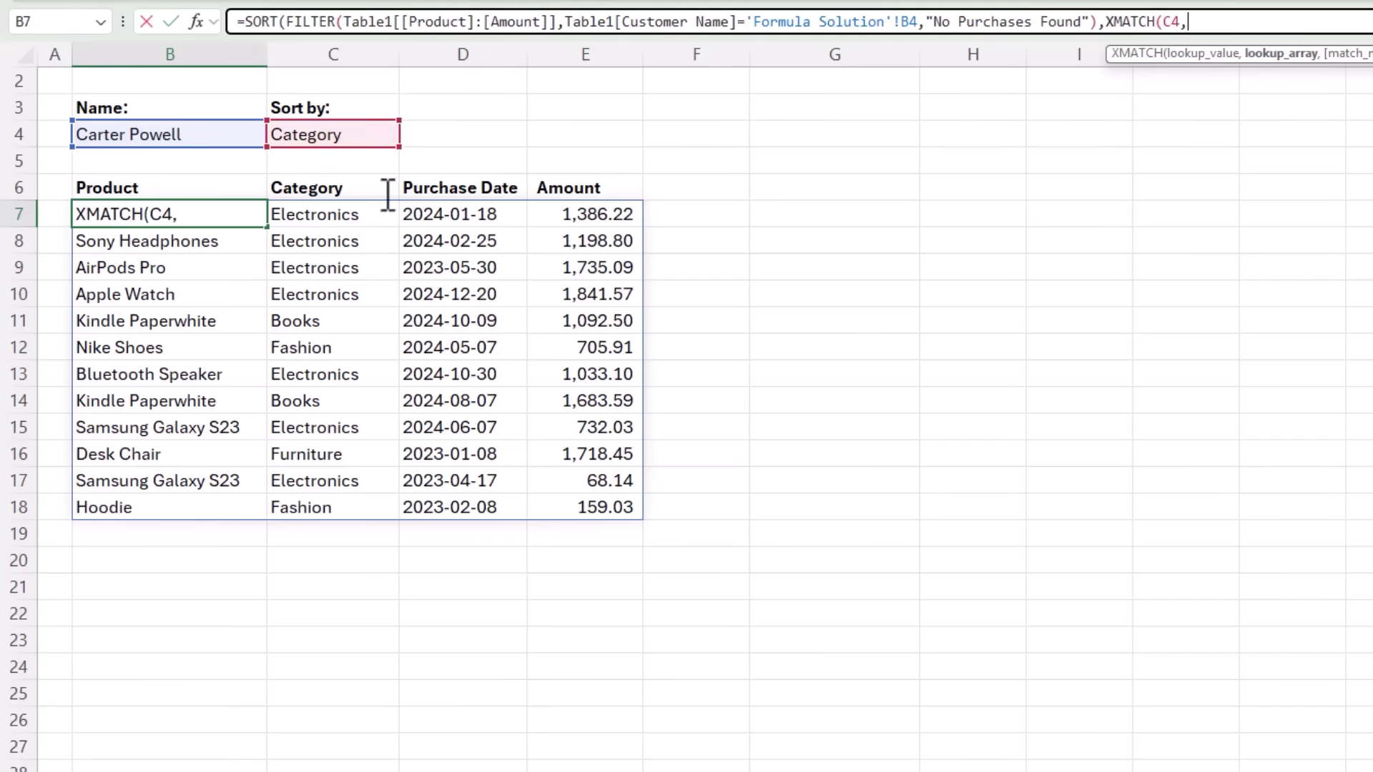
pyautogui.moveTo(229, 189); pyautogui.dragTo(583, 191)
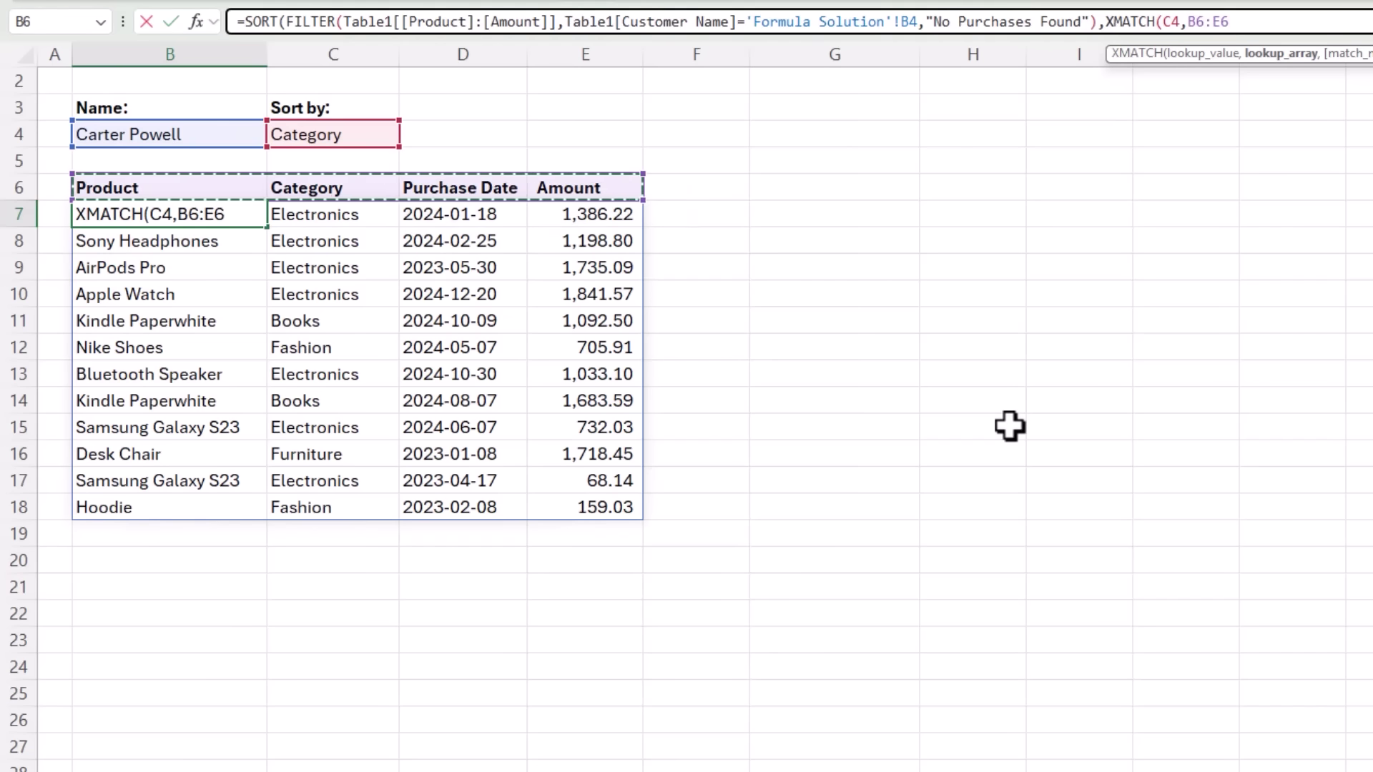
pyautogui.write(')')
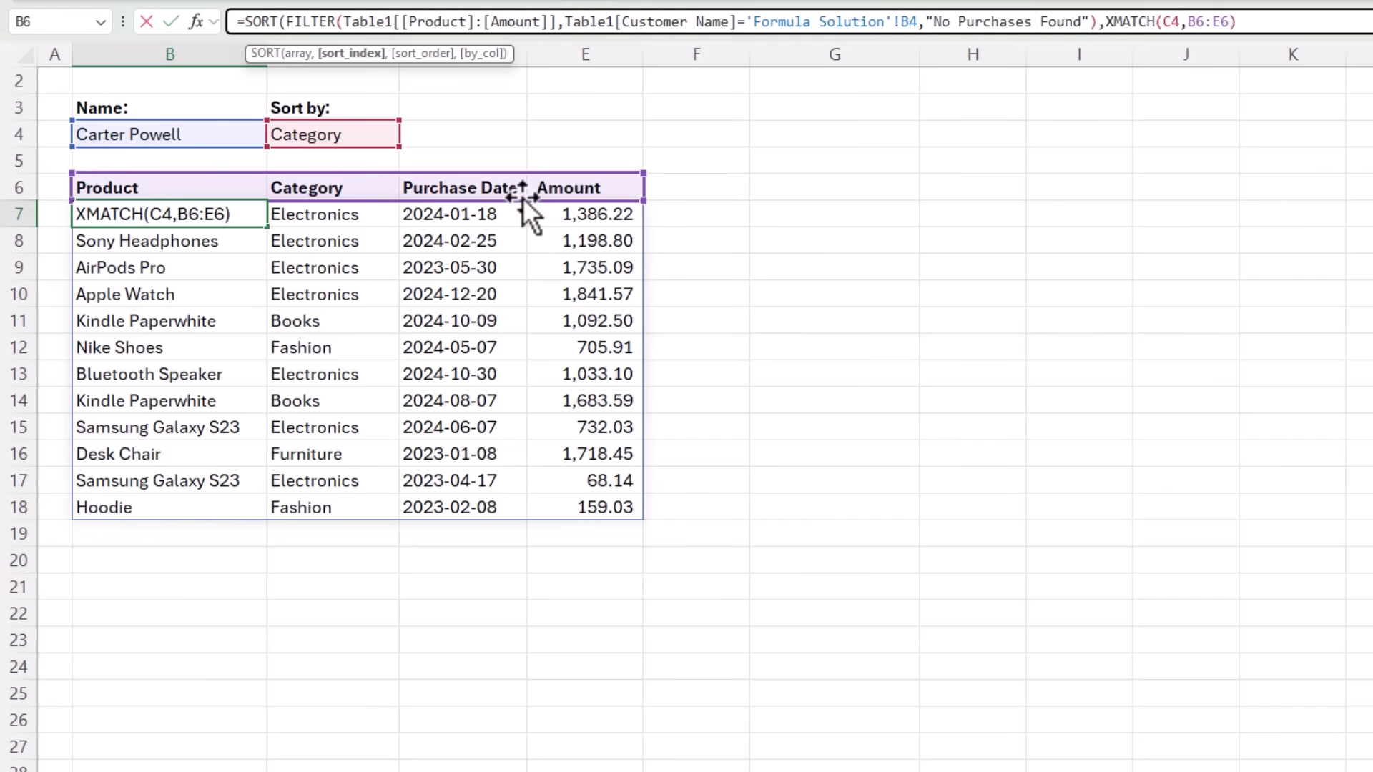
pyautogui.write(',')
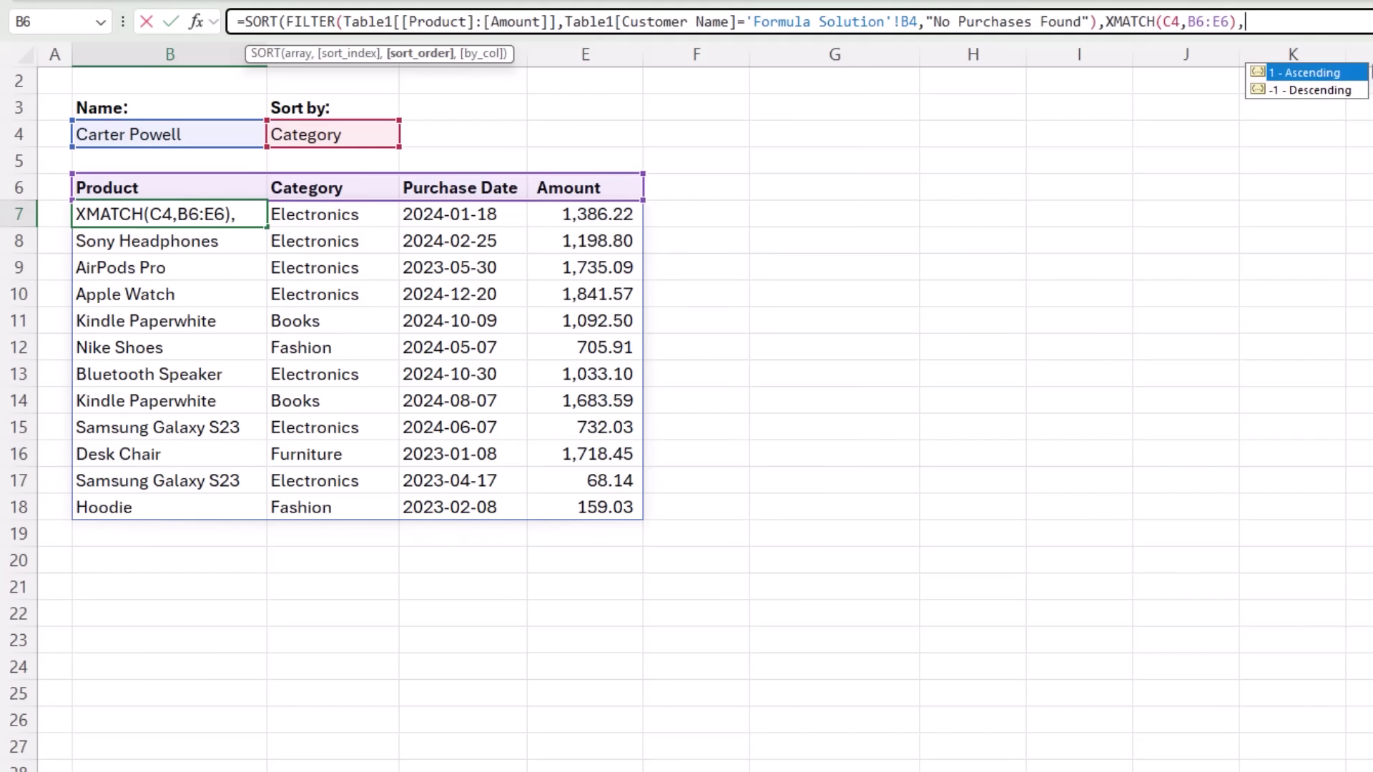
pyautogui.write('1')
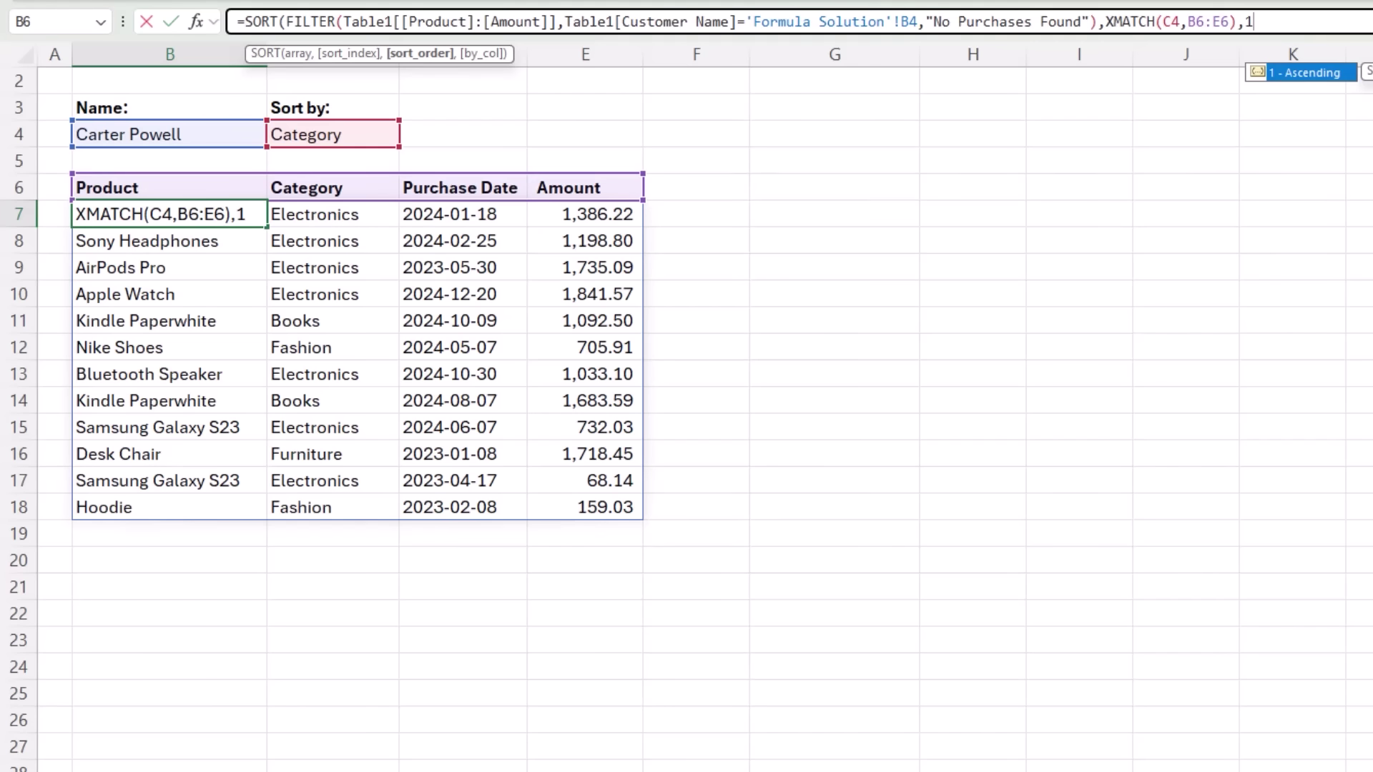
pyautogui.write(')')
# Step: Commit the sorted formula and test C4's sort choice with Amount, then Purchase Date
pyautogui.press('Return')
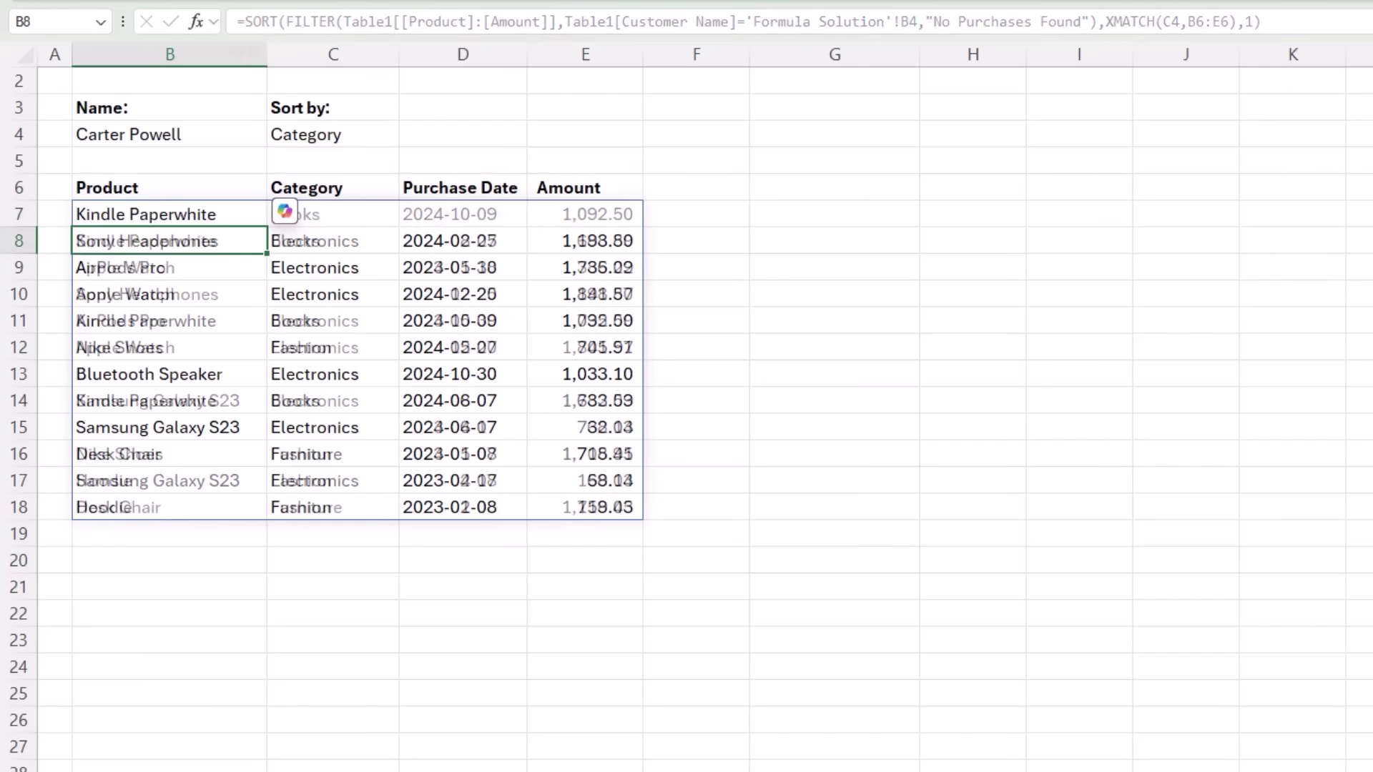
pyautogui.click(361, 697)
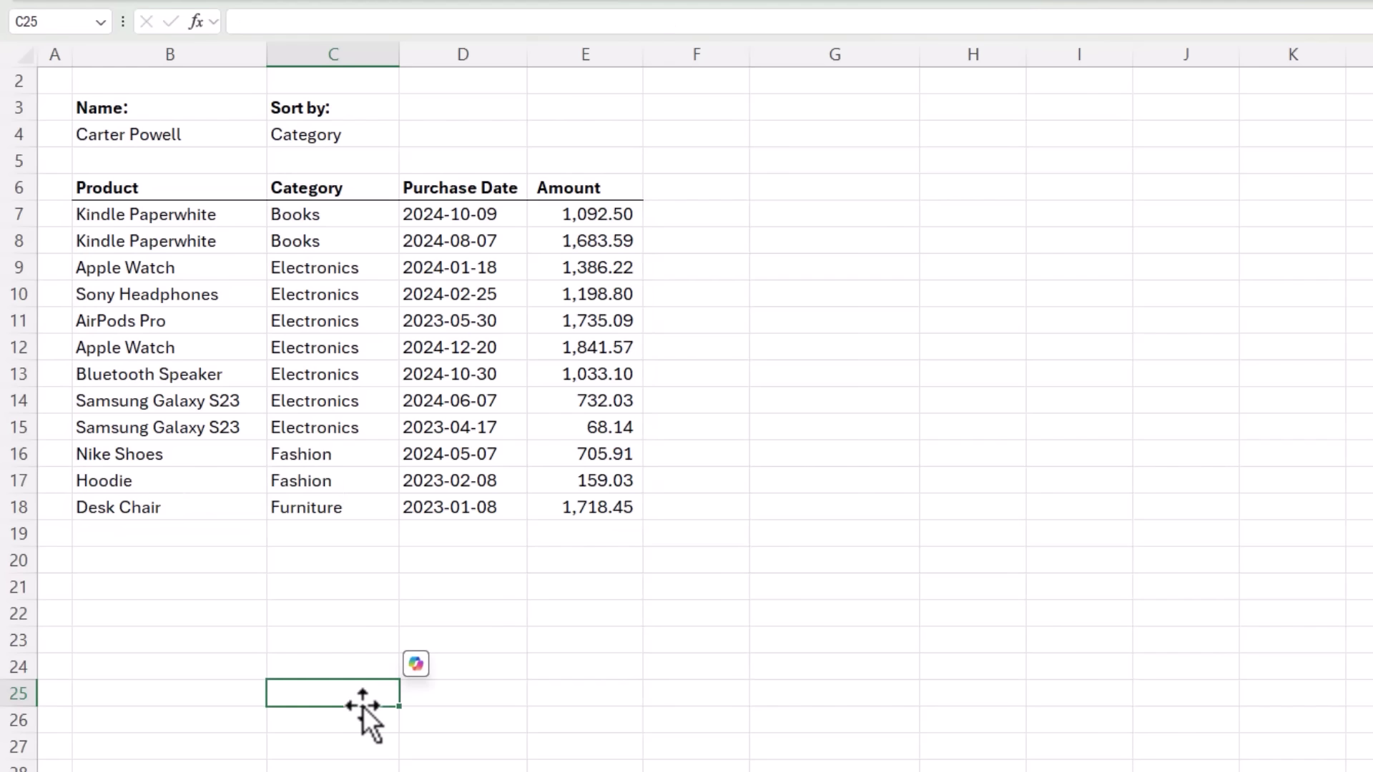
pyautogui.click(371, 133)
pyautogui.click(408, 137)
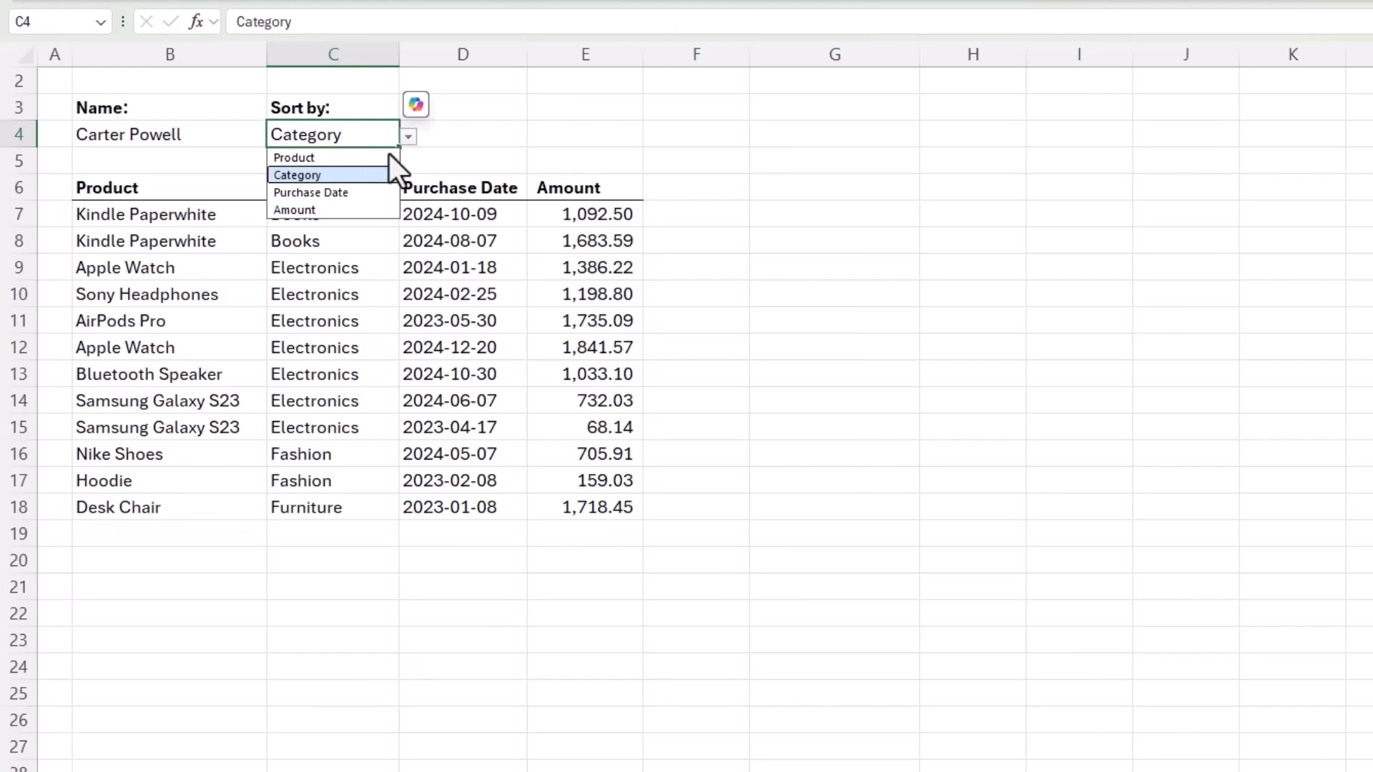
pyautogui.click(322, 208)
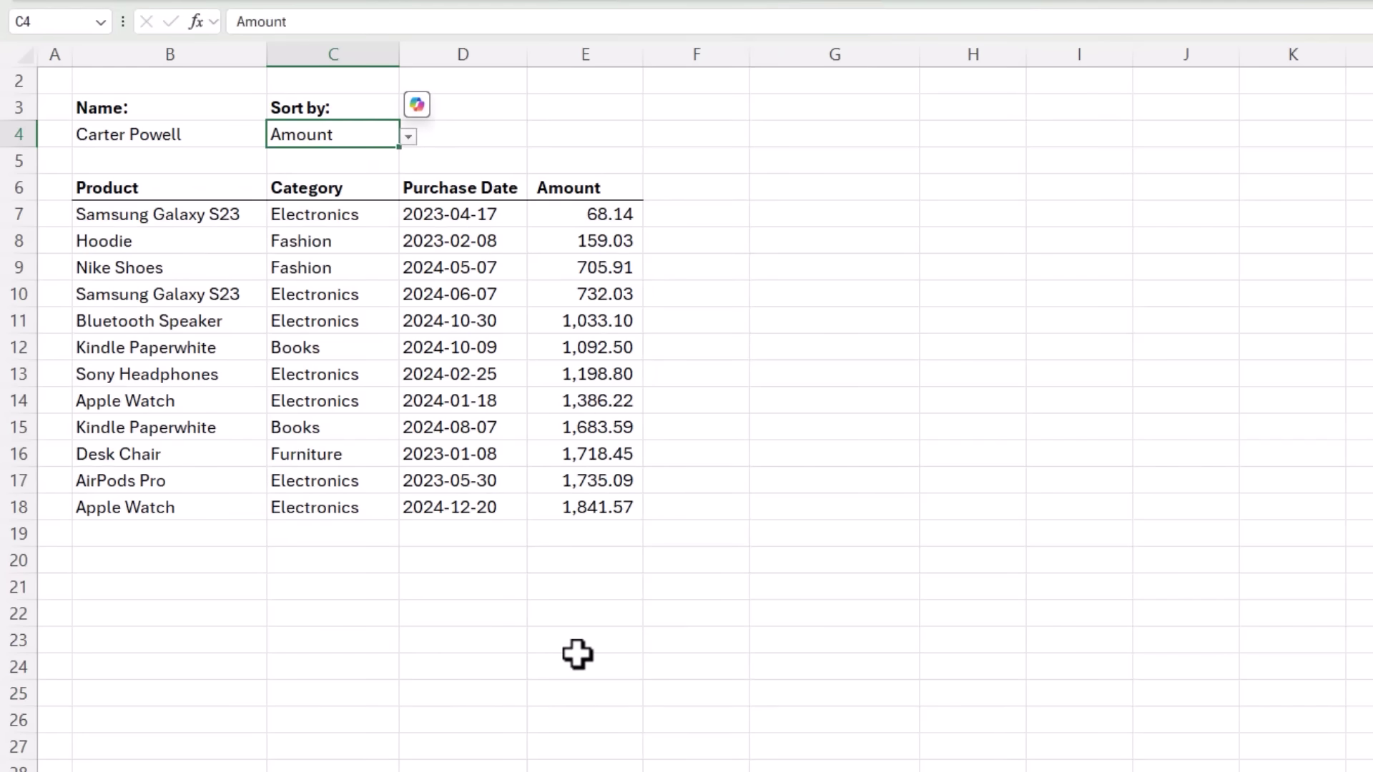
pyautogui.click(407, 136)
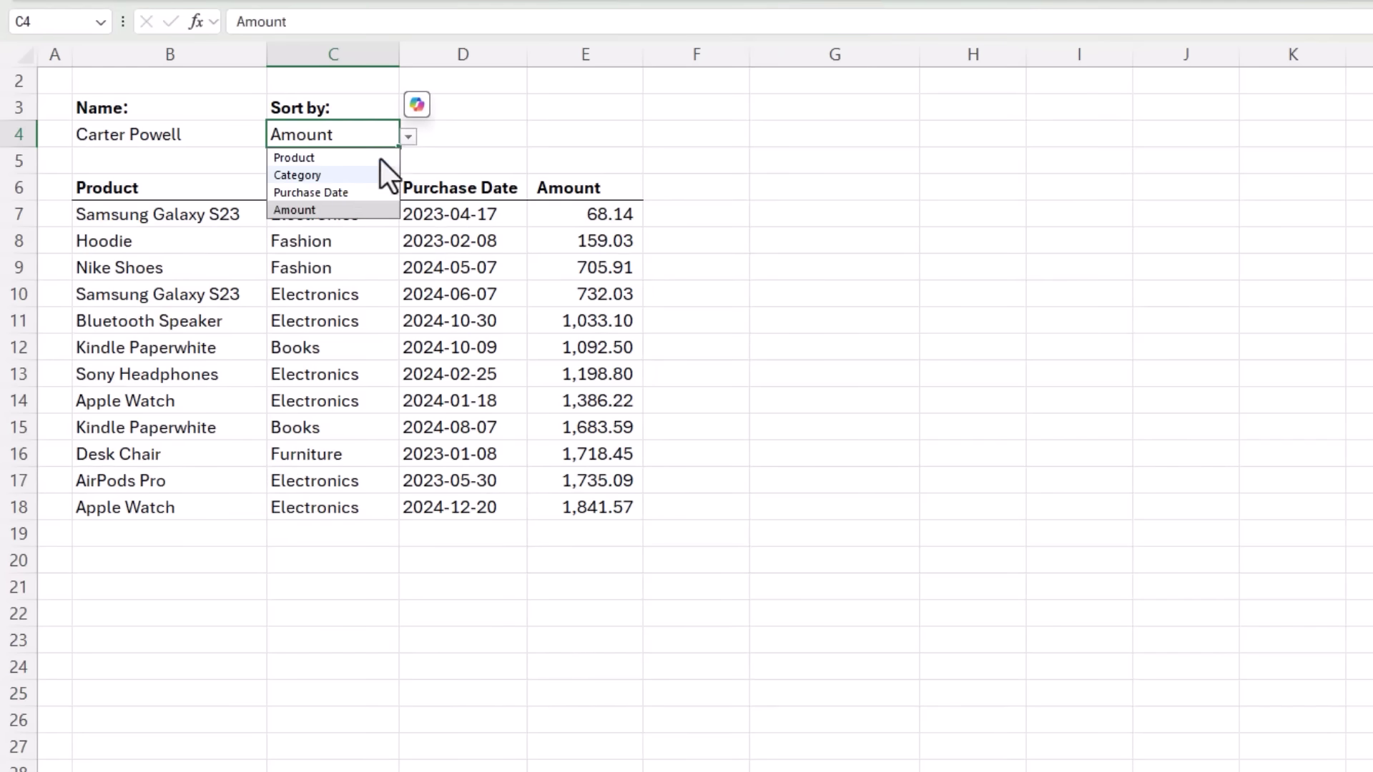
pyautogui.click(346, 187)
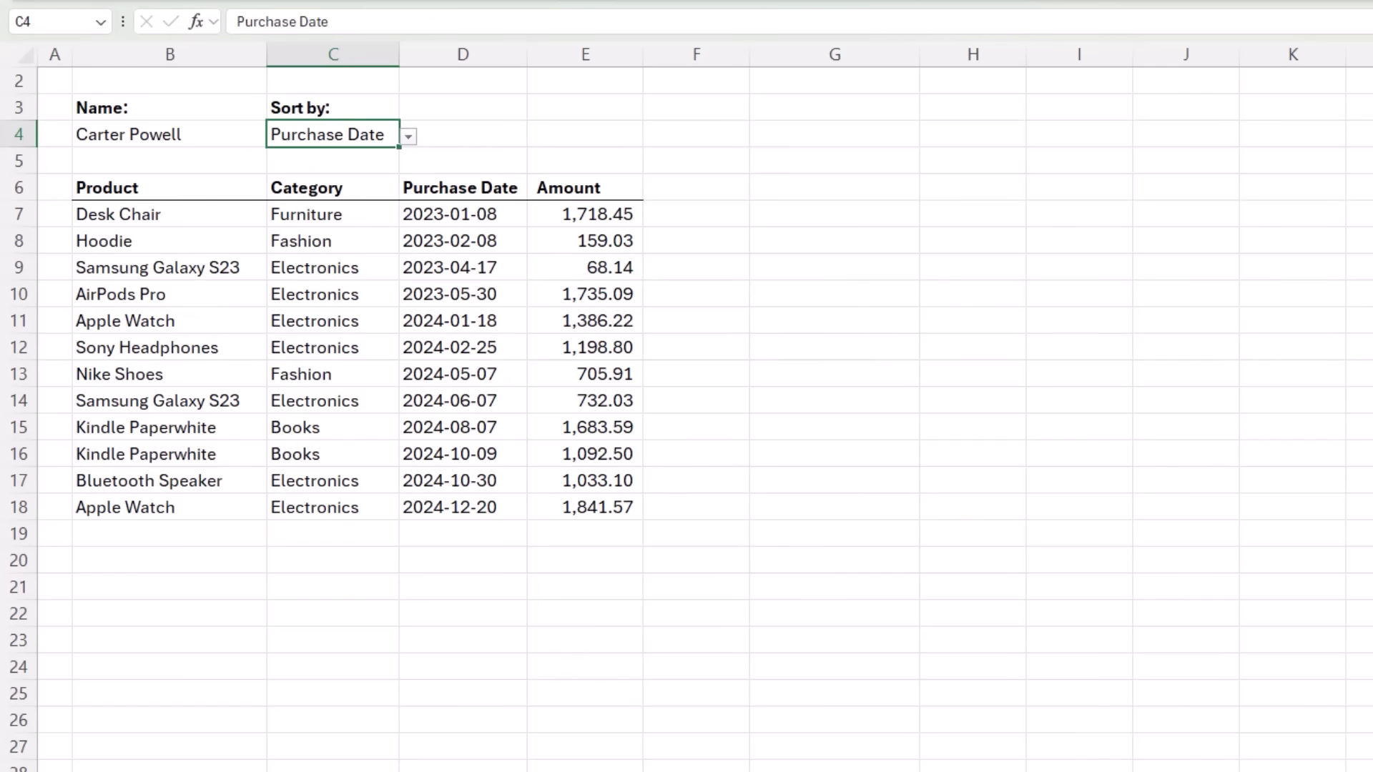
# Step: Add an 'Order:' label in cell D3
pyautogui.click(463, 134)
pyautogui.click(463, 107)
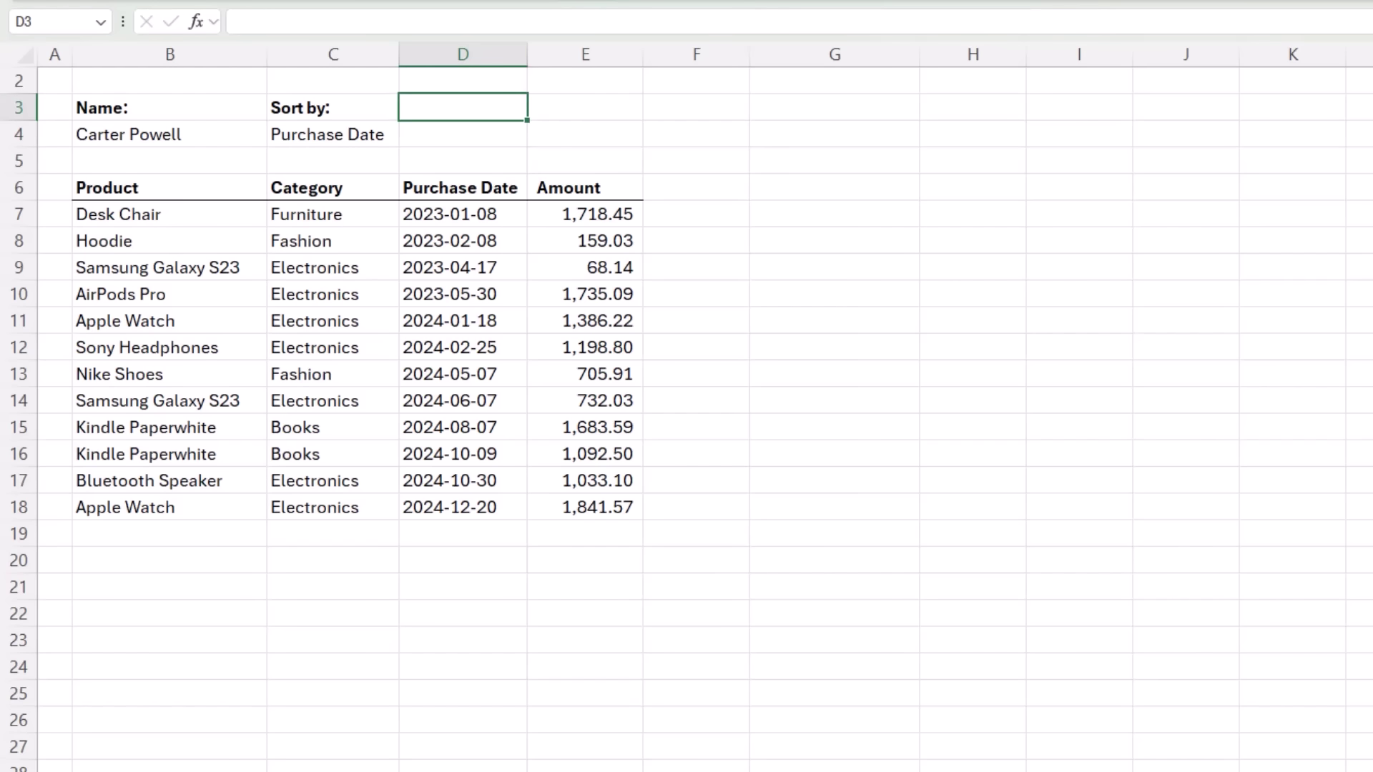
pyautogui.write('Order:')
pyautogui.hotkey('ctrl', 'Return')
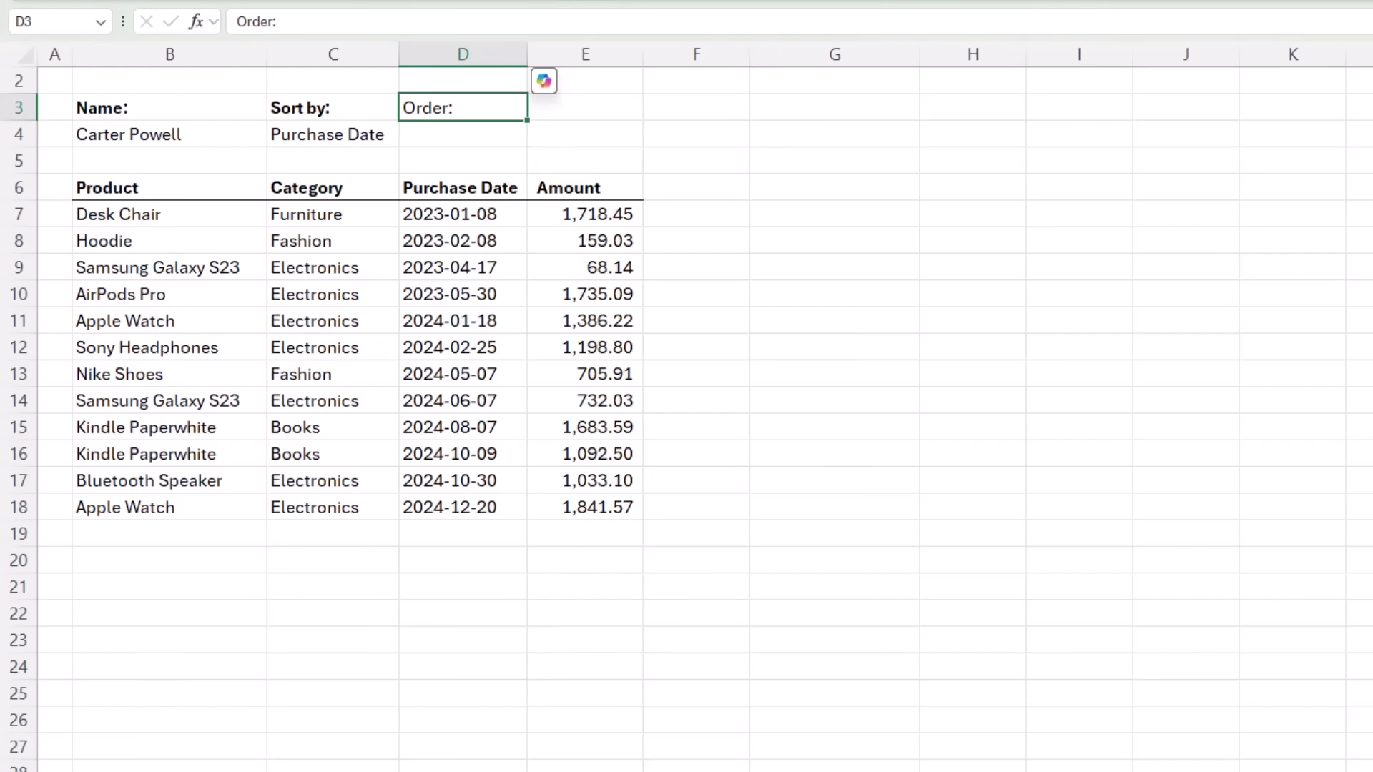
# Step: Bold the Order: label and give D4 a validation list of Ascending,Descending
pyautogui.hotkey('ctrl', 'b')
pyautogui.click(462, 134)
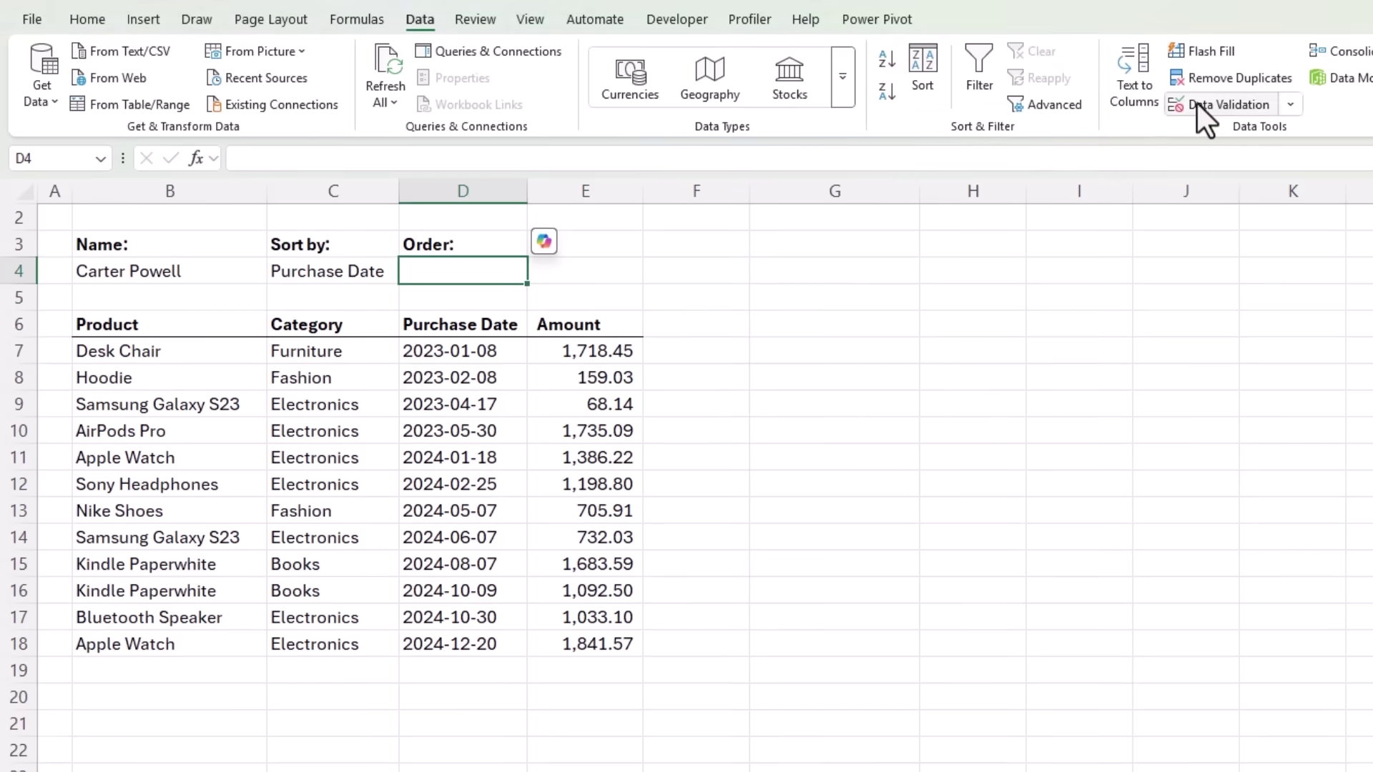
pyautogui.click(1186, 73)
pyautogui.click(669, 312)
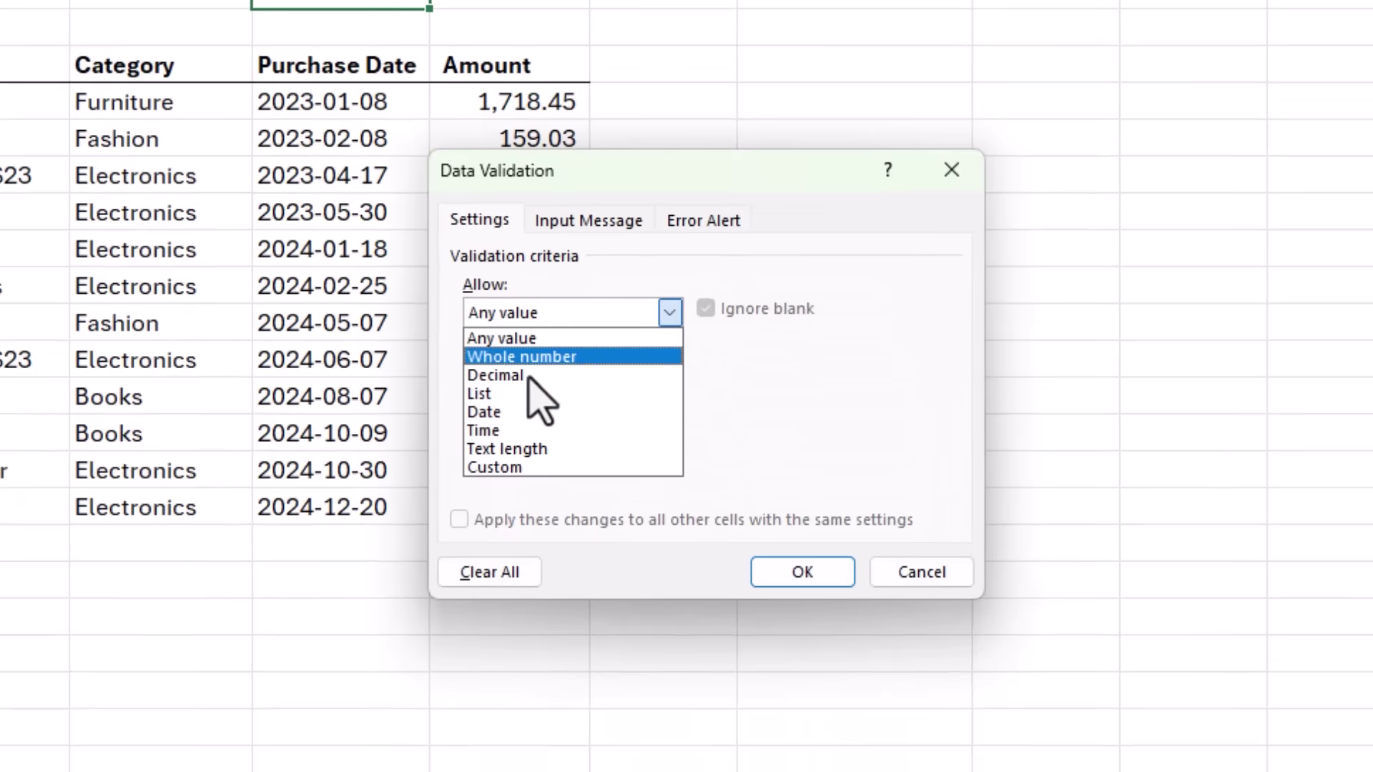
pyautogui.click(526, 393)
pyautogui.click(536, 428)
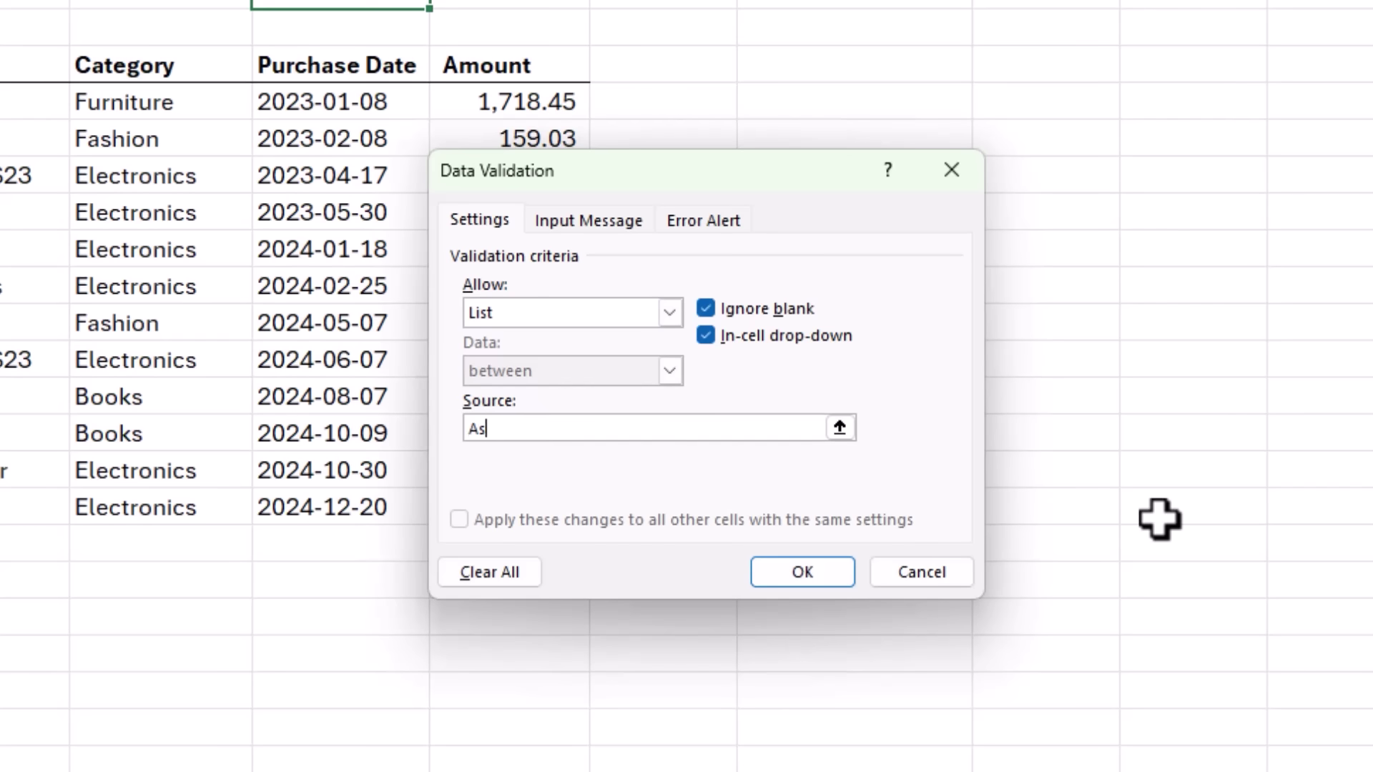
pyautogui.write('Ascending,Descending')
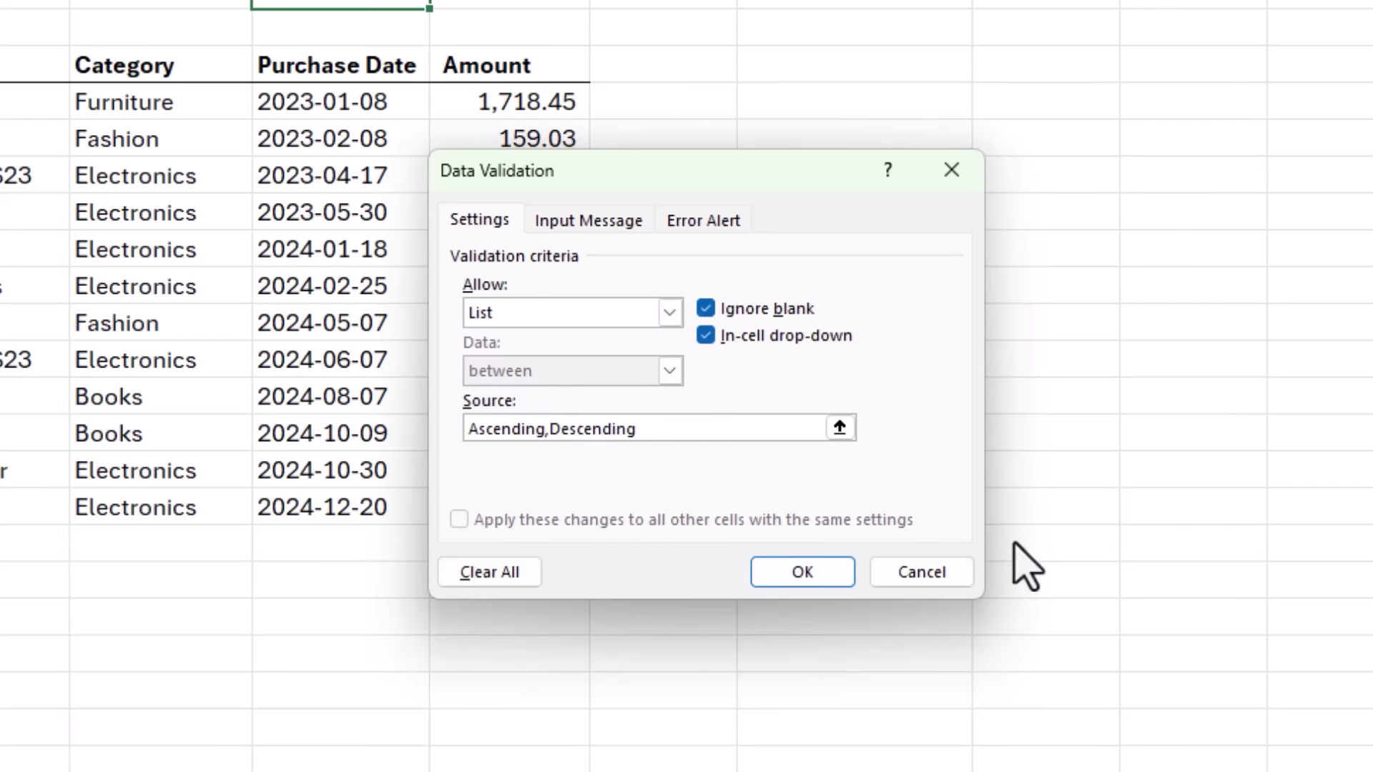
pyautogui.click(811, 571)
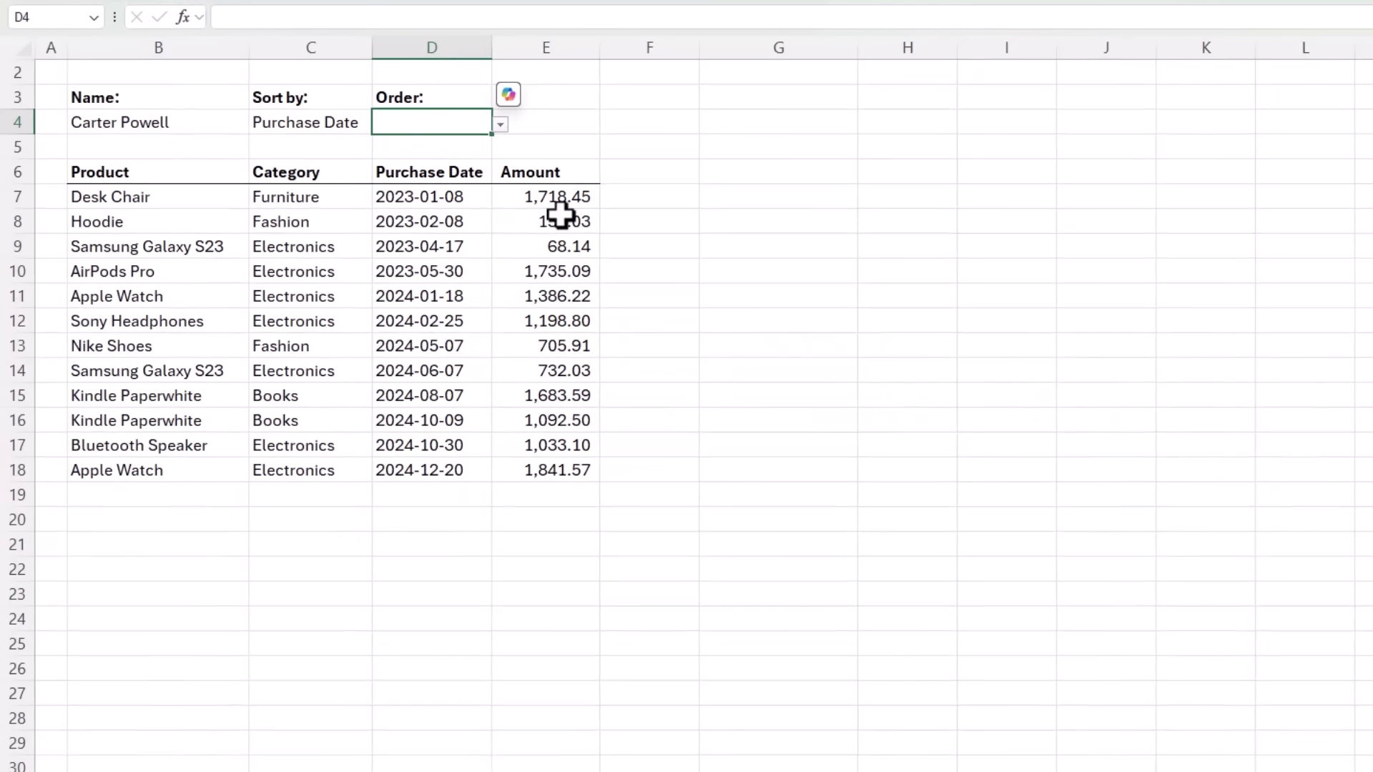
pyautogui.click(501, 124)
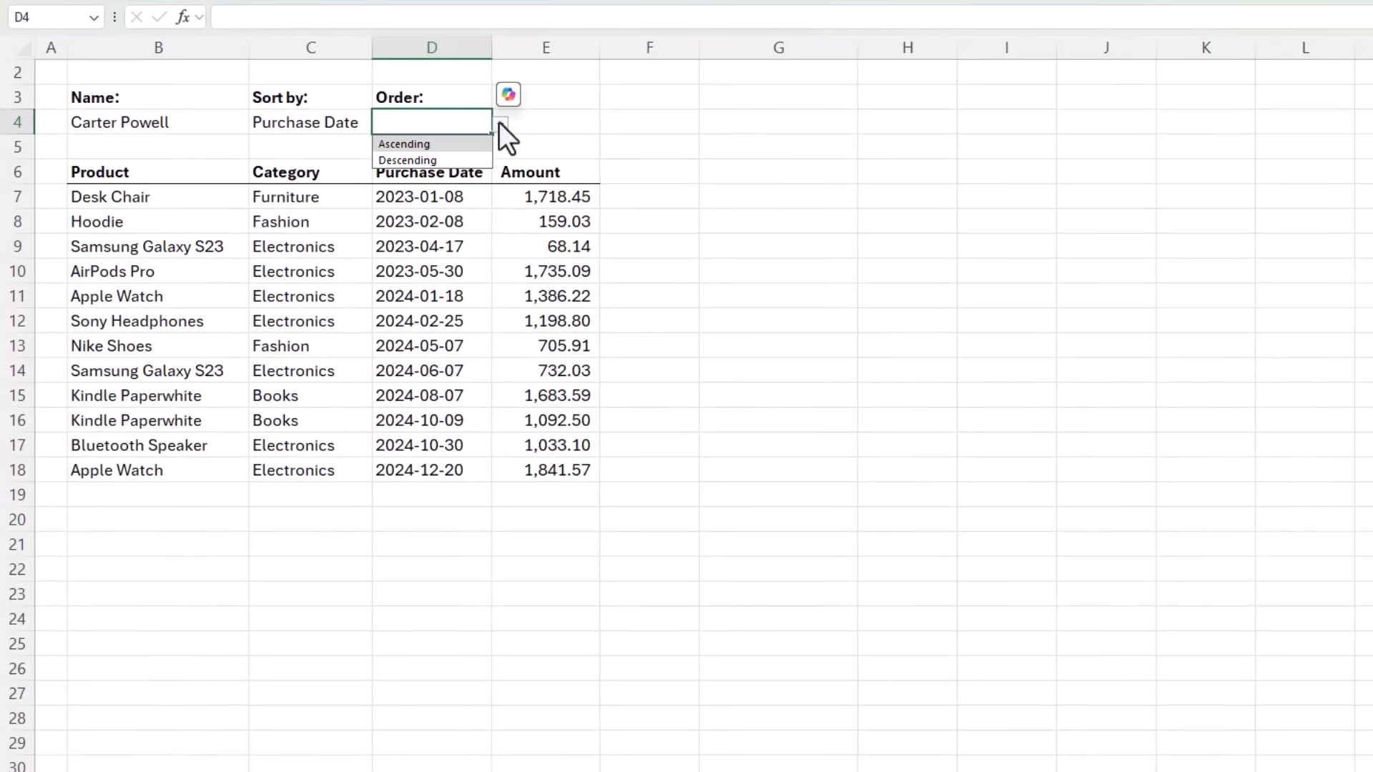
# Step: Set D4 to Ascending and replace B7's sort order with SWITCH(D4,"Ascending",1,"Descending",-1)
pyautogui.click(458, 141)
pyautogui.doubleClick(212, 198)
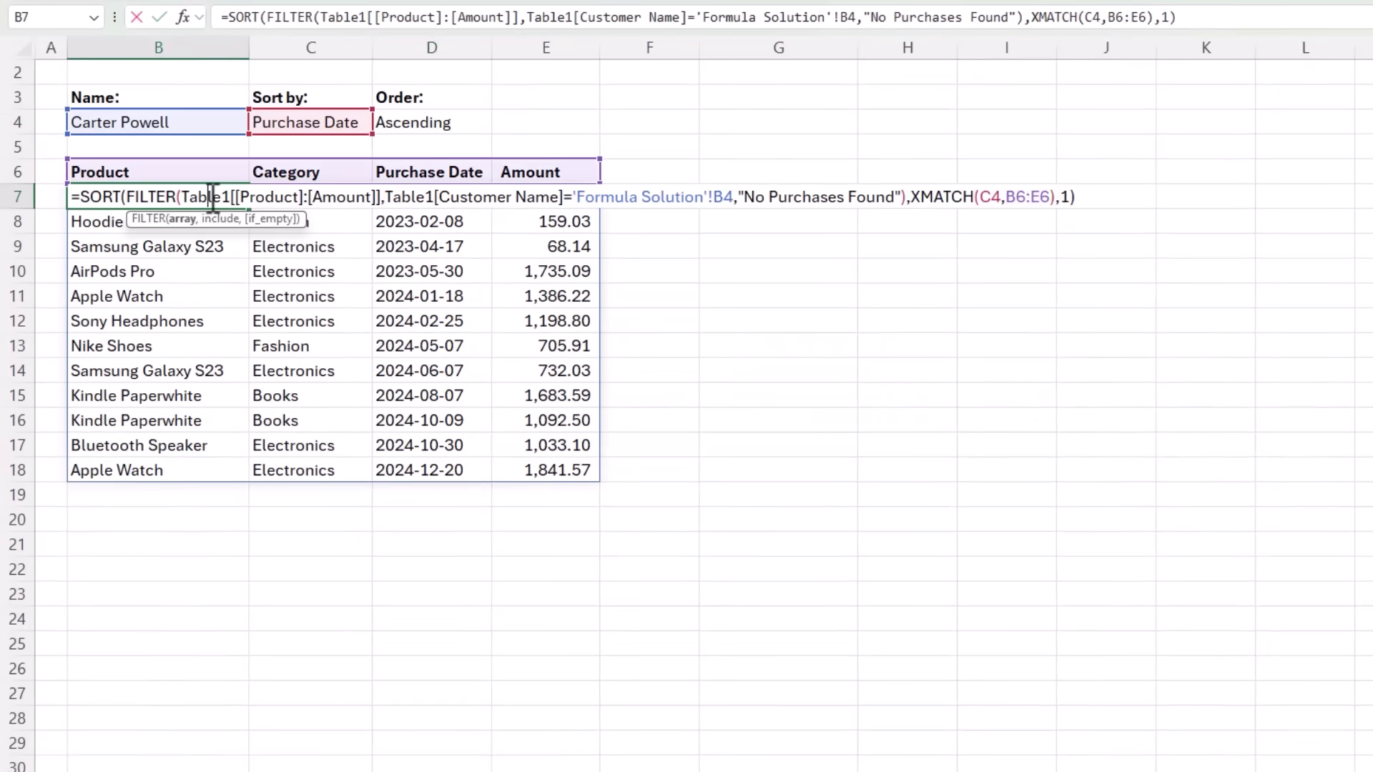
pyautogui.click(1066, 197)
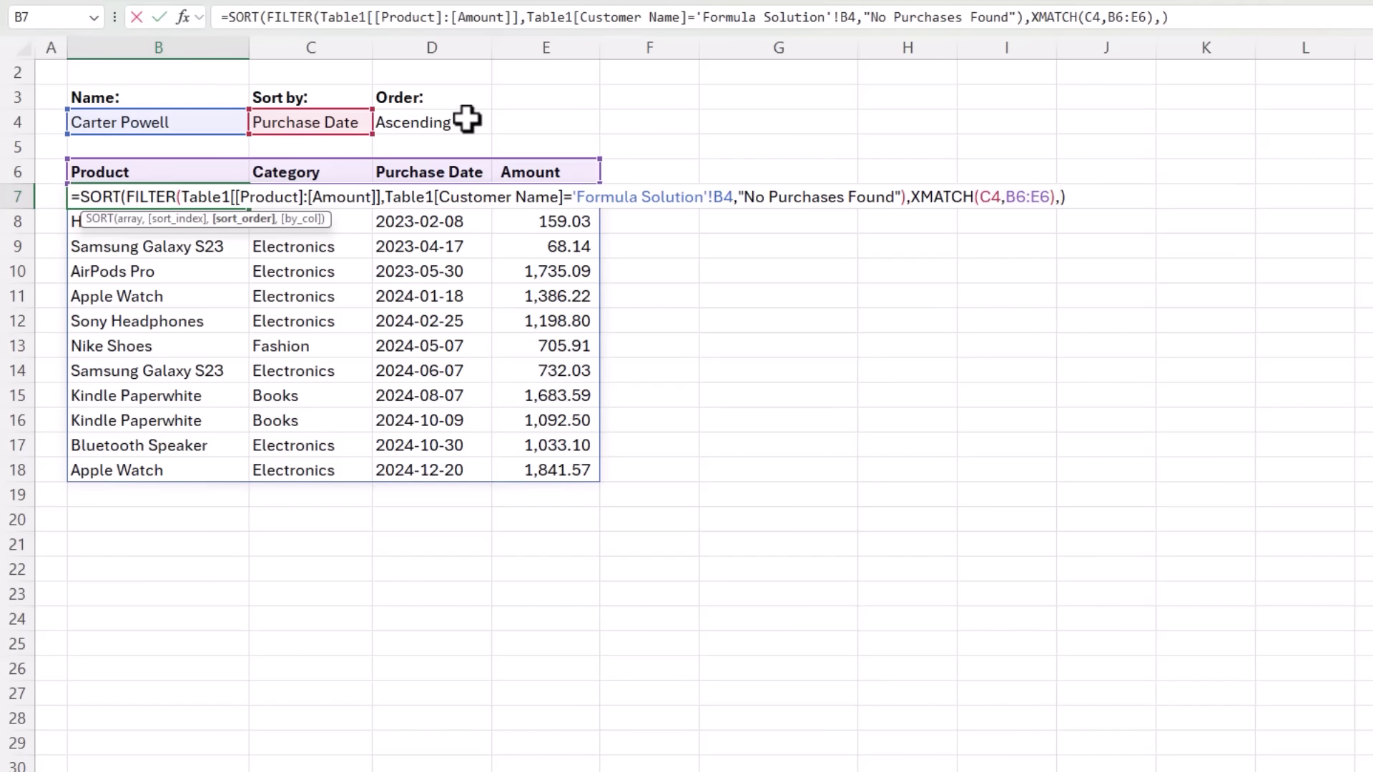
pyautogui.write('sw')
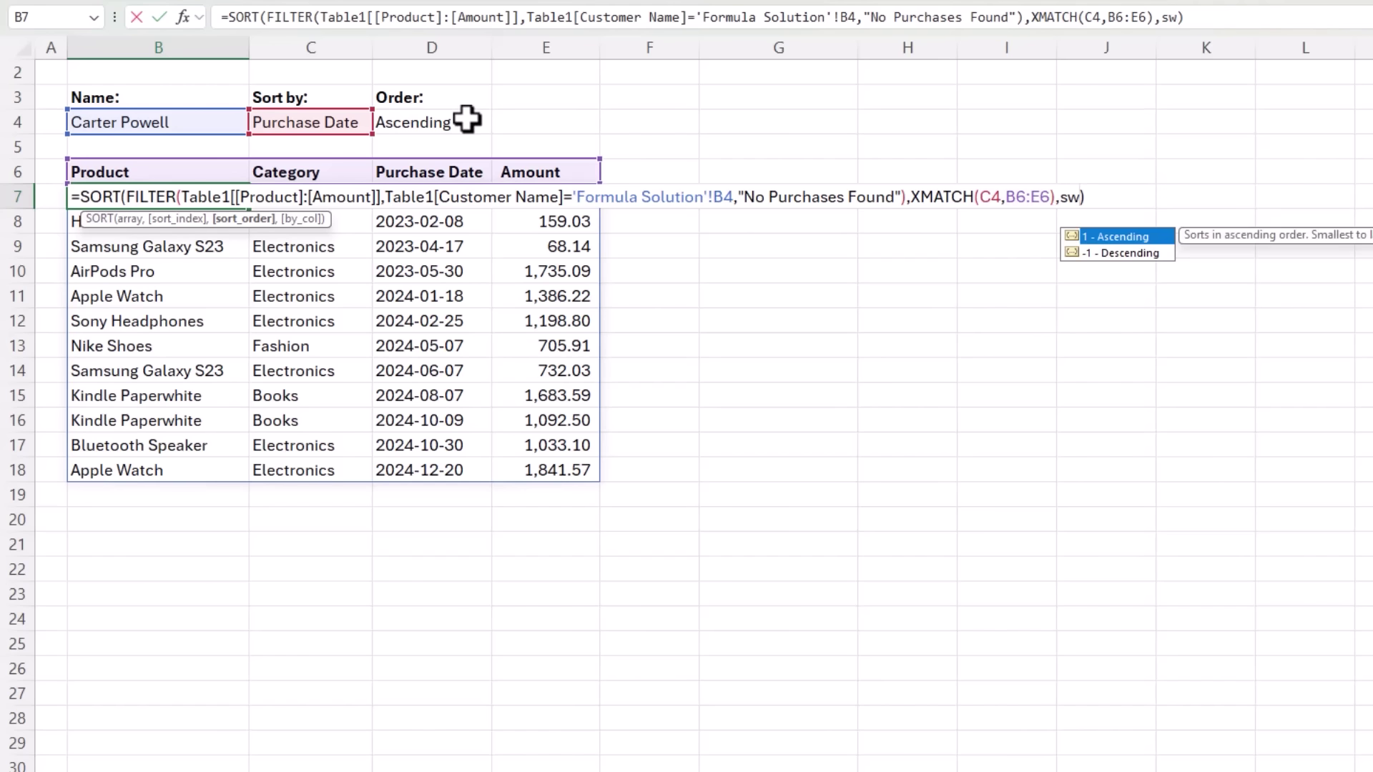
pyautogui.write('itch(')
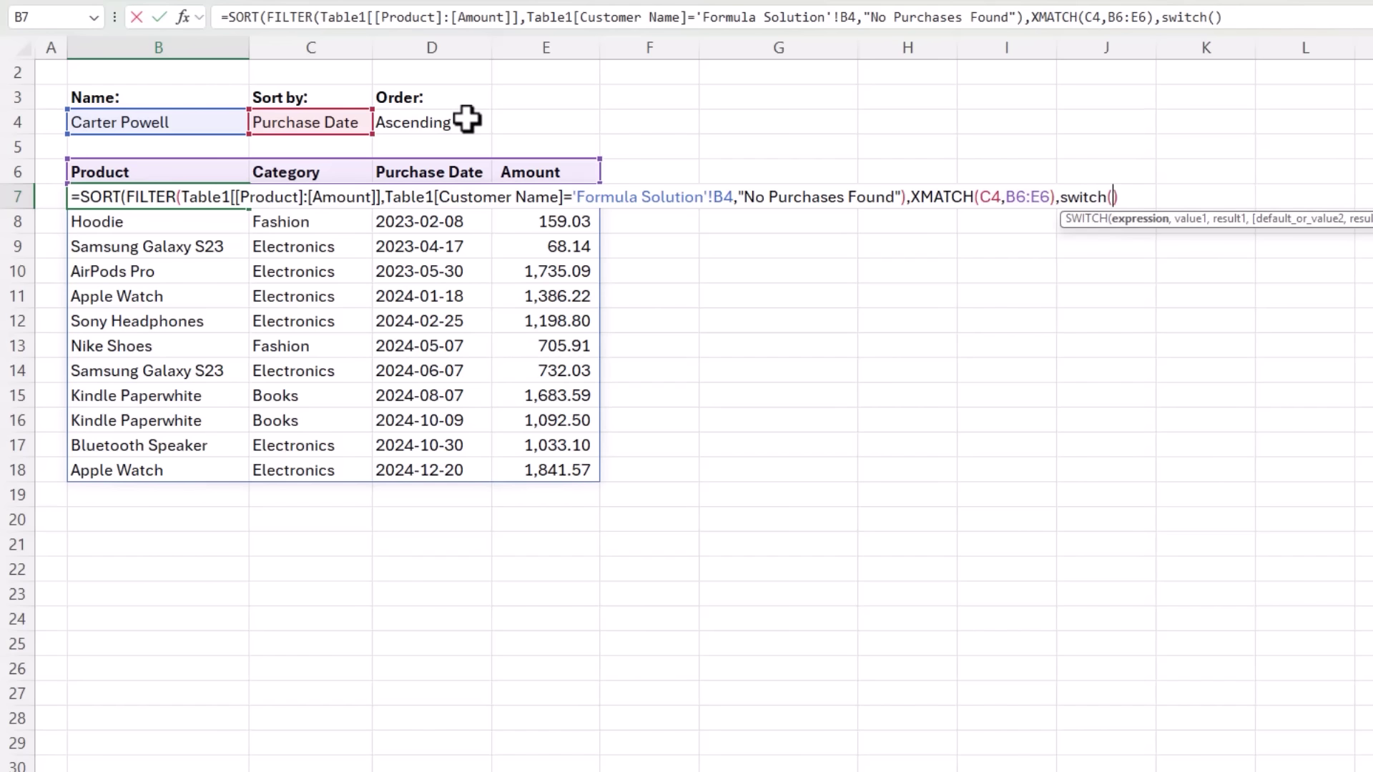
pyautogui.click(438, 122)
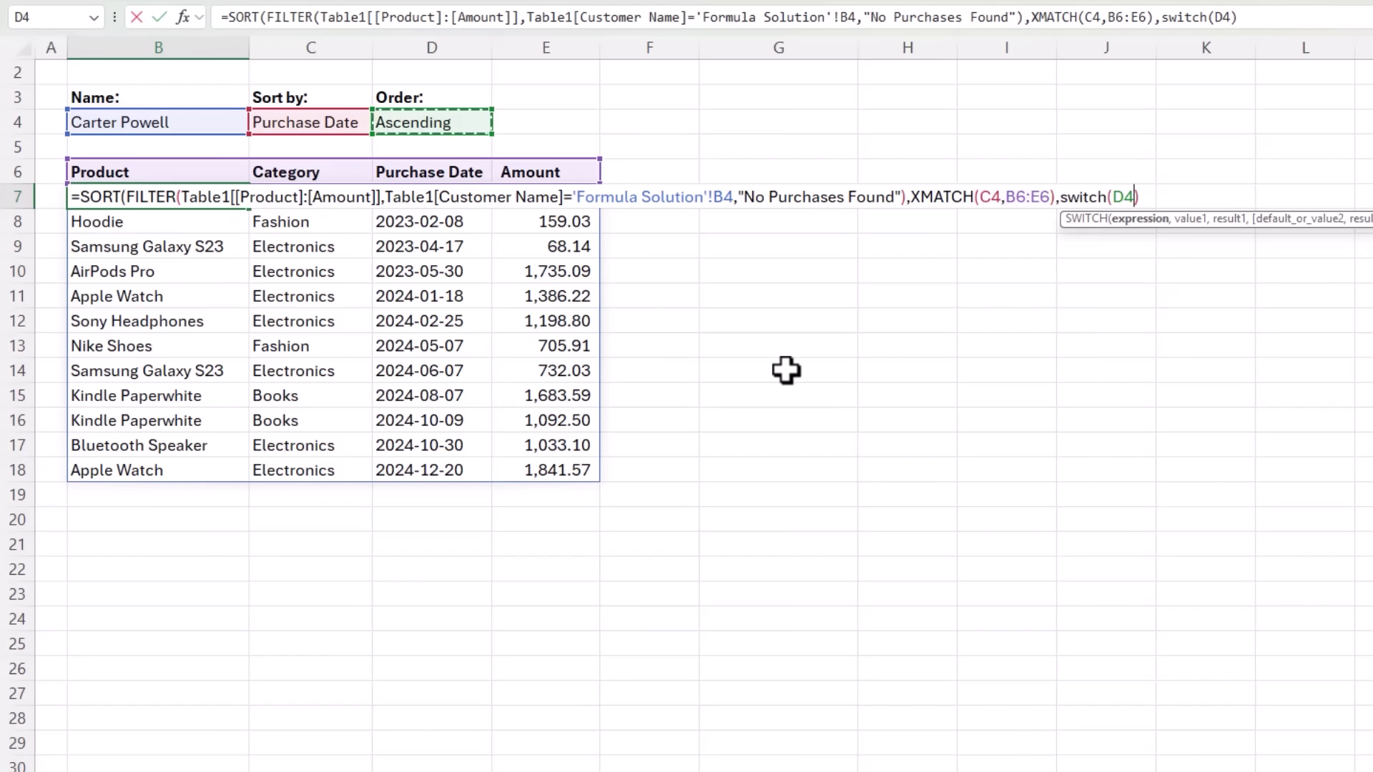
pyautogui.write(',"Ascen')
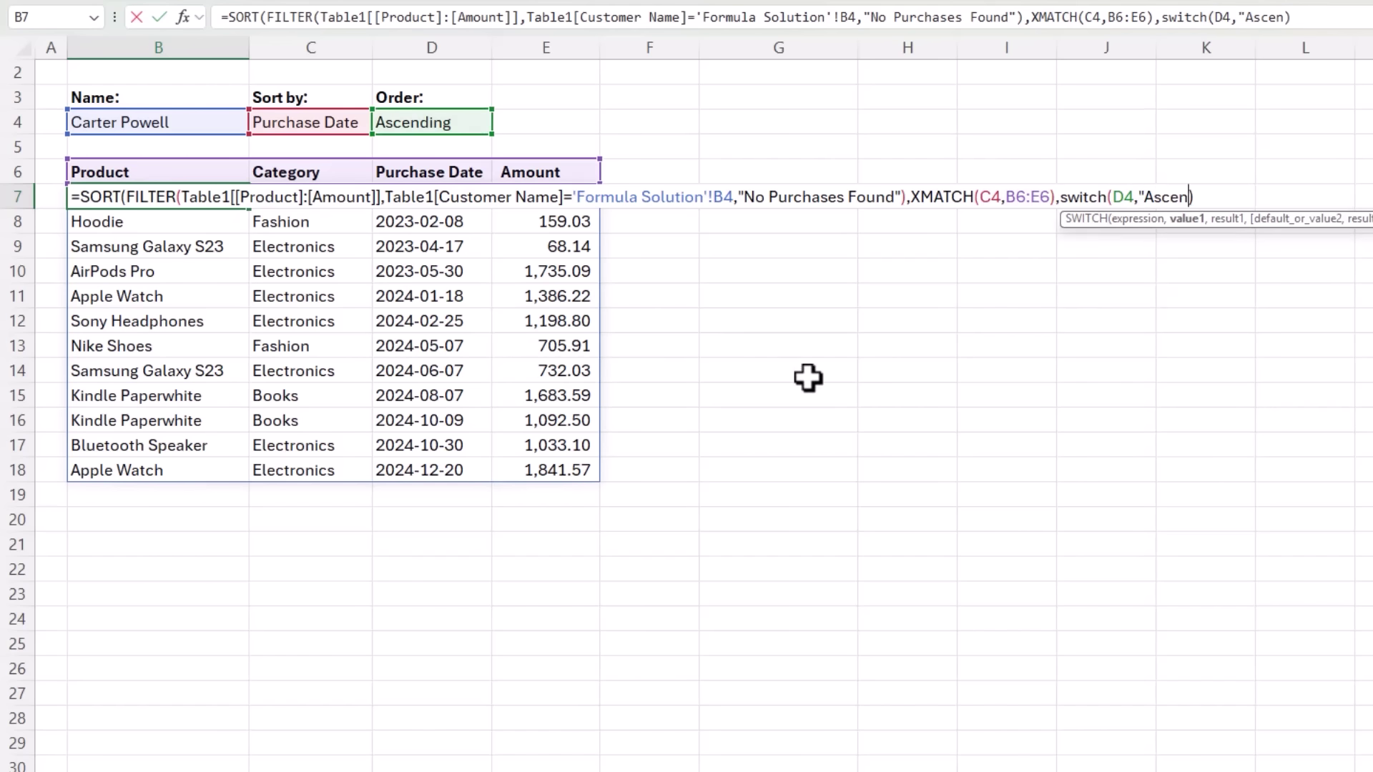
pyautogui.write('ding",')
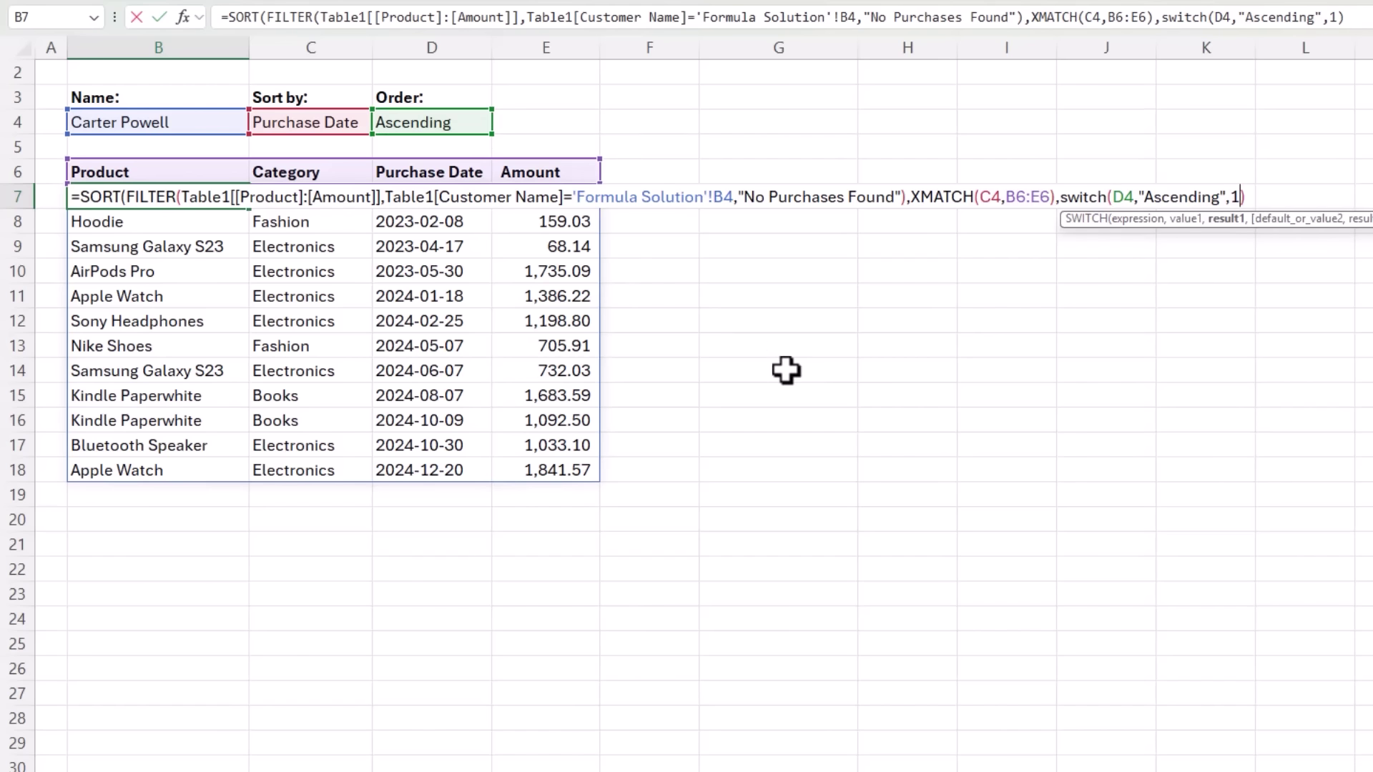
pyautogui.write('1,"Descen')
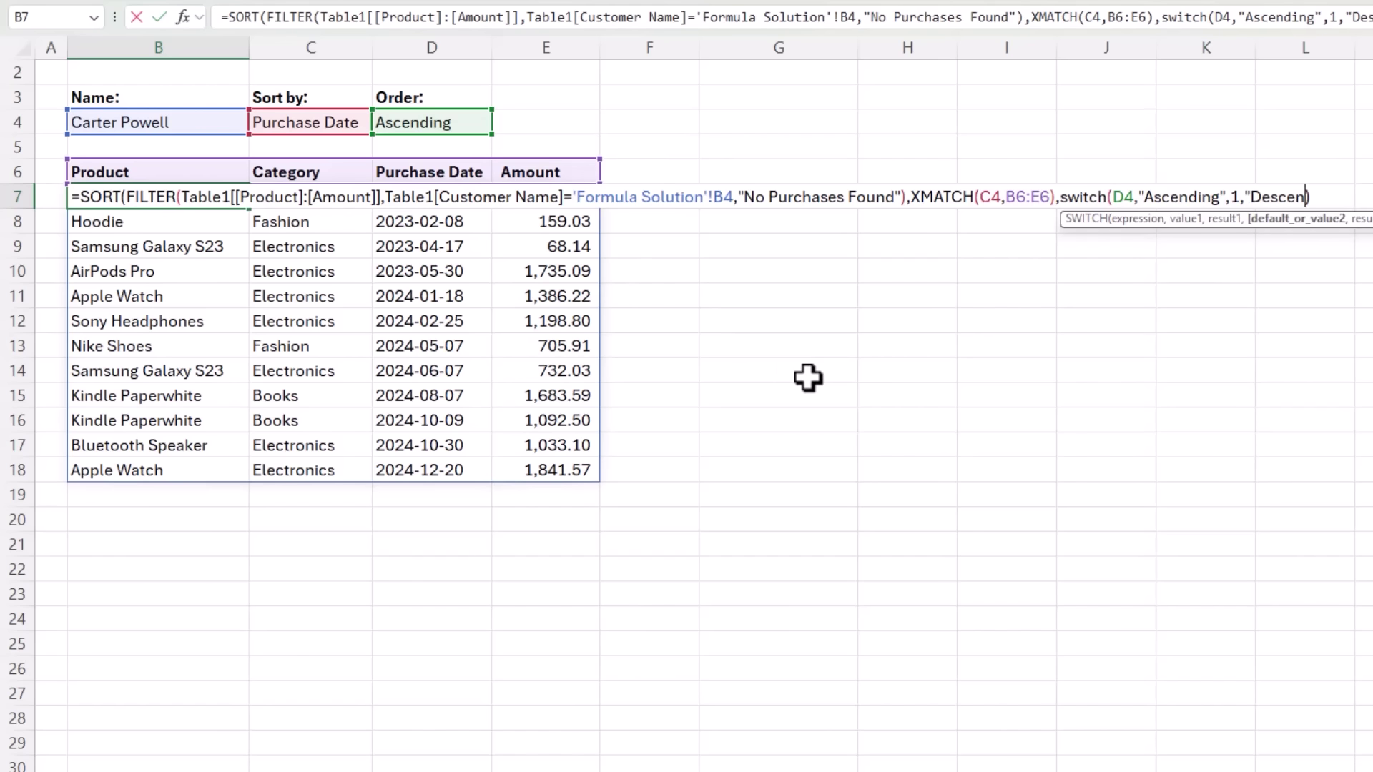
pyautogui.write('ding"')
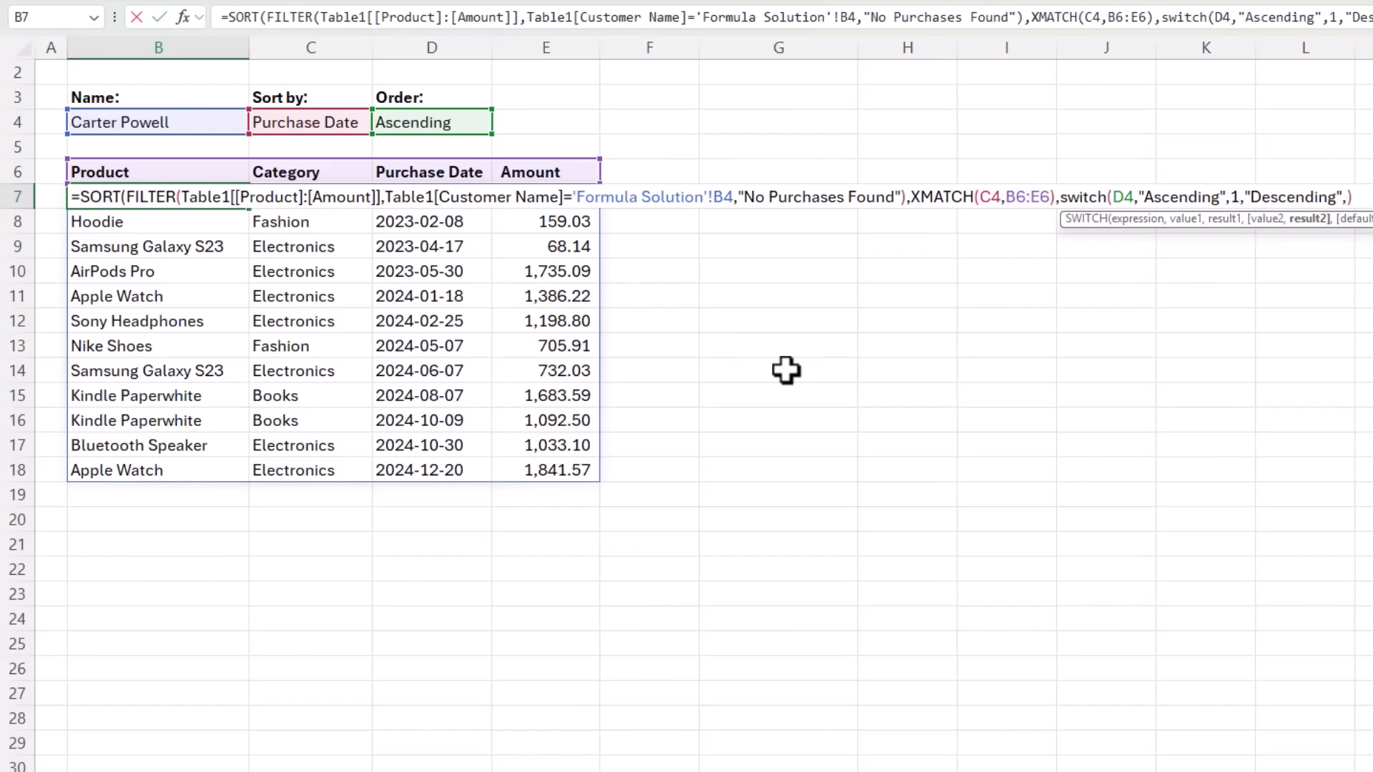
pyautogui.write(',-1))')
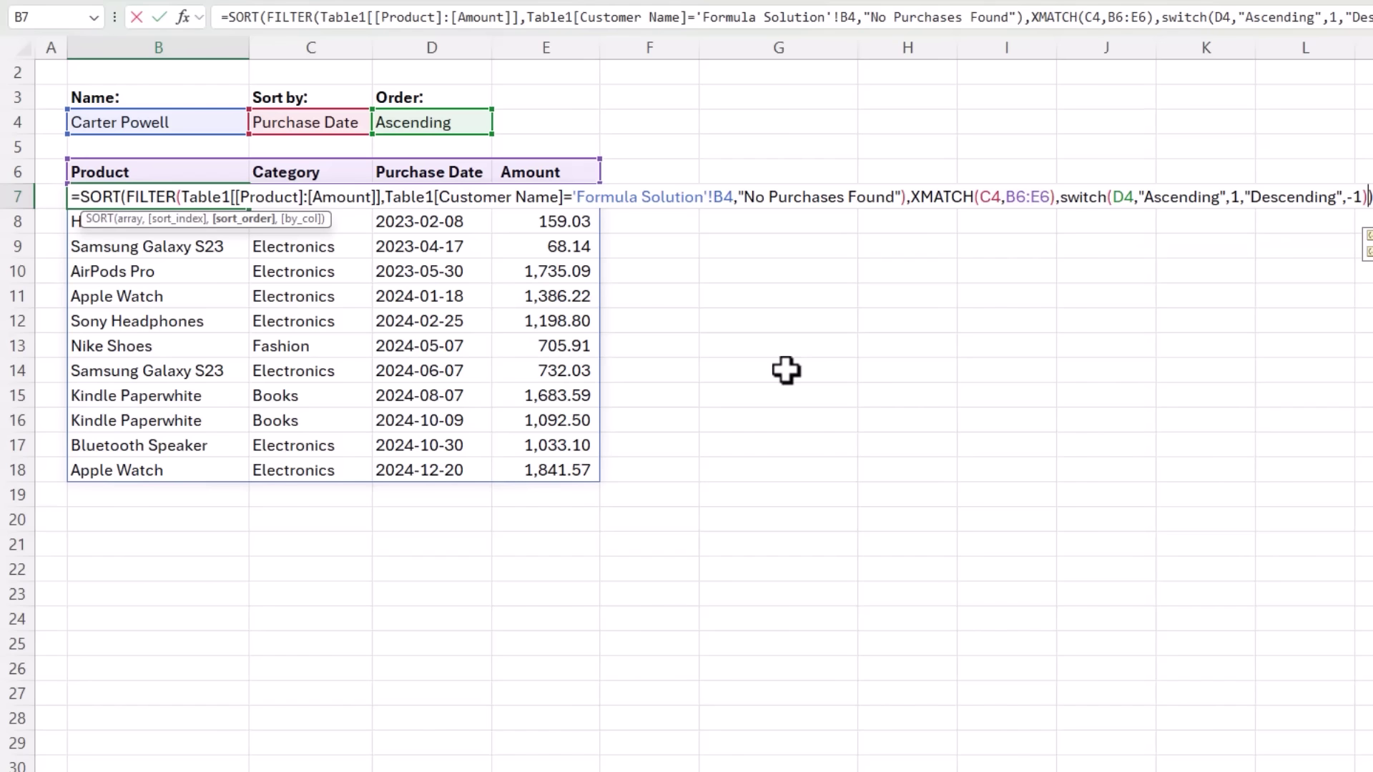
pyautogui.press('Return')
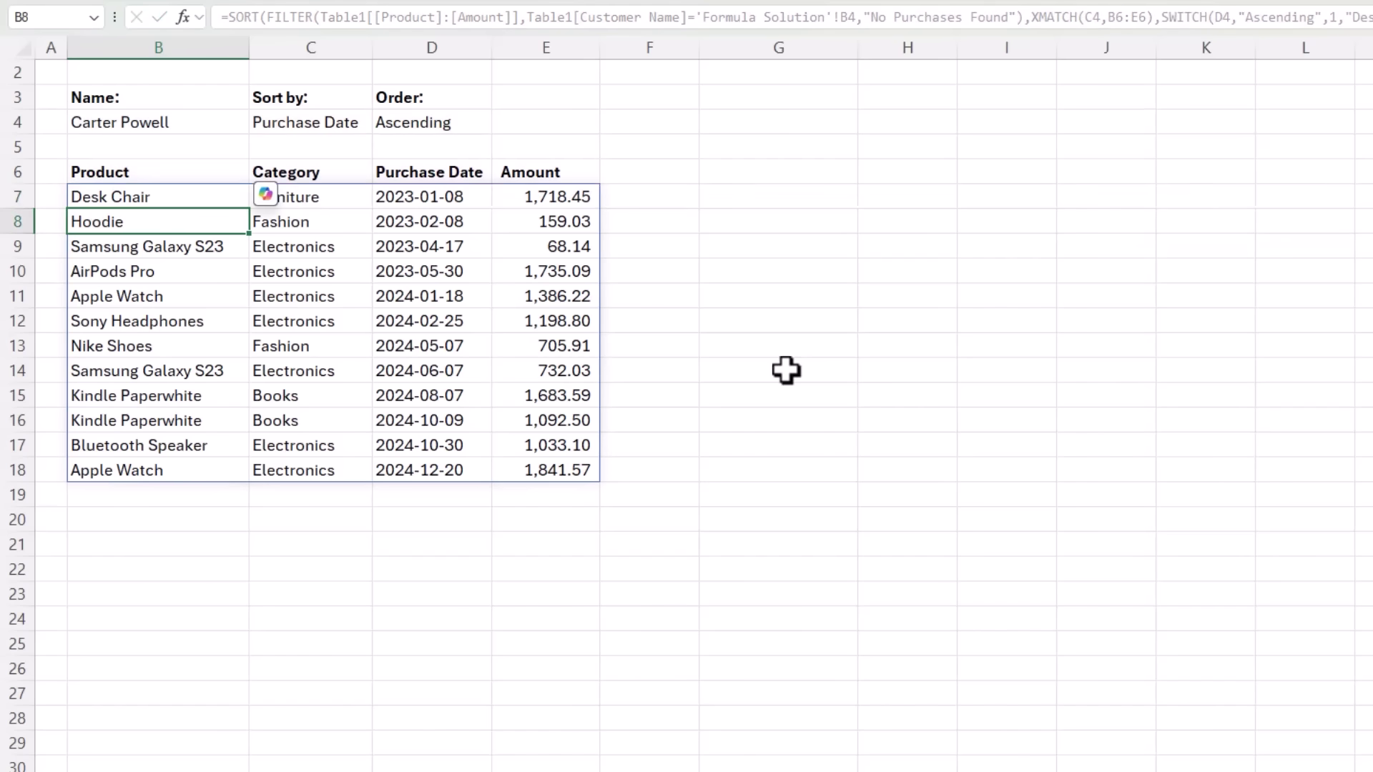
# Step: Test Descending in D4, then sort by Amount in C4 with D4 back to Ascending
pyautogui.press('Up')
pyautogui.click(561, 163)
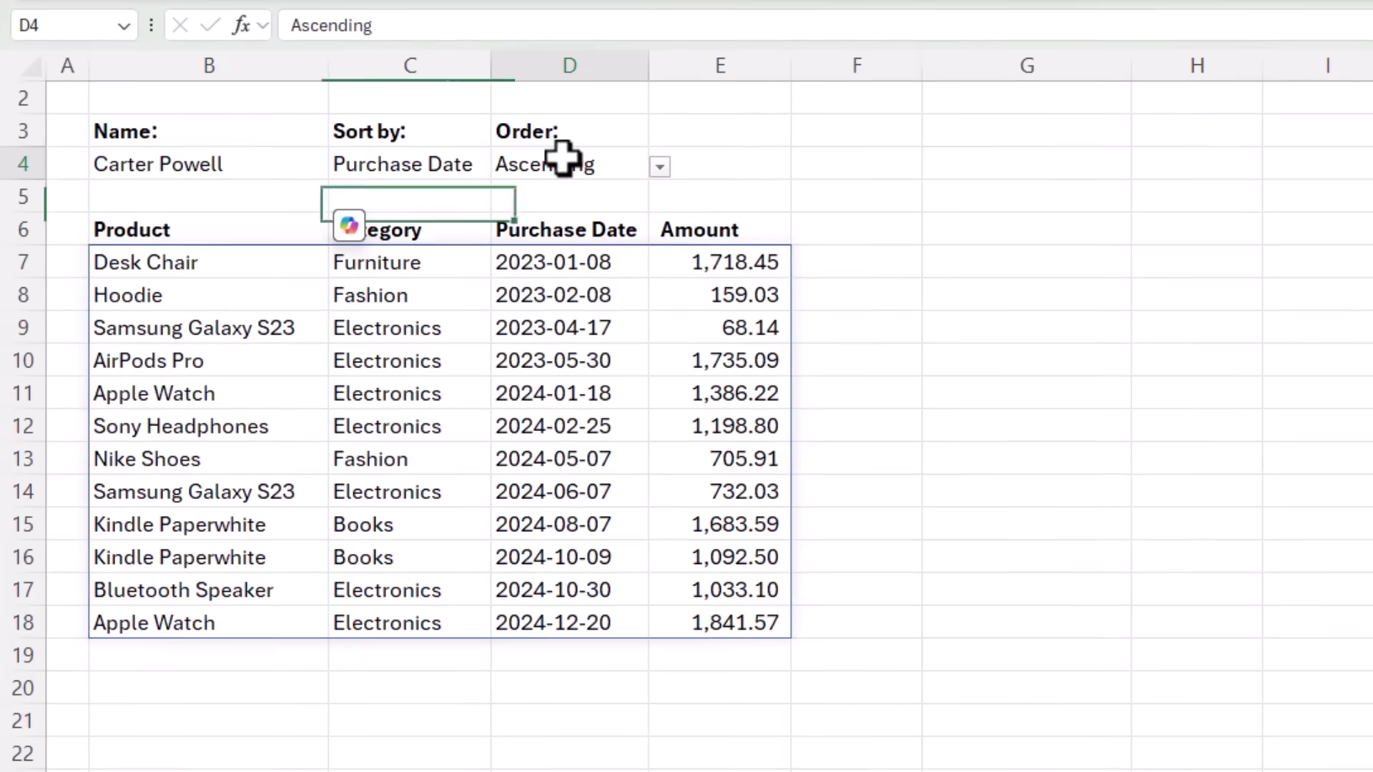
pyautogui.click(658, 167)
pyautogui.click(538, 214)
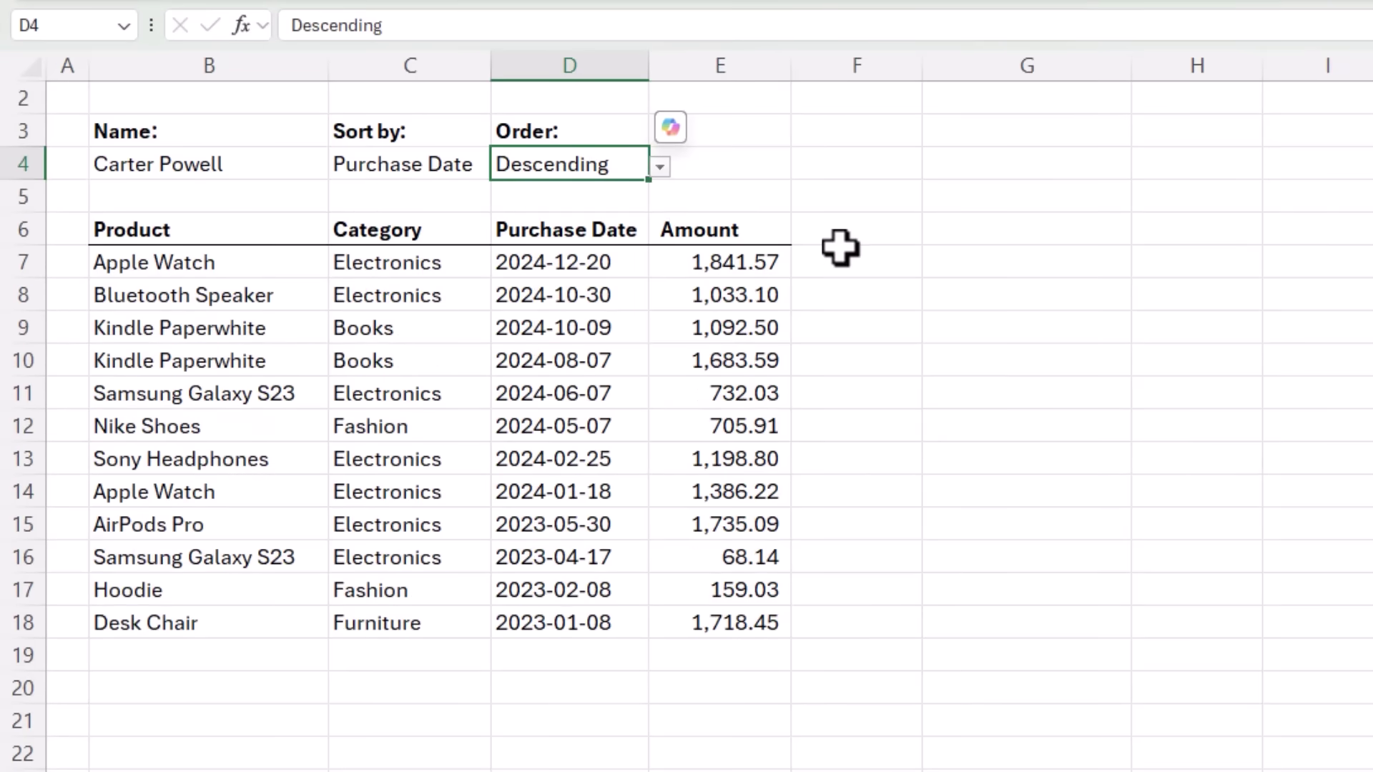
pyautogui.click(468, 165)
pyautogui.click(502, 167)
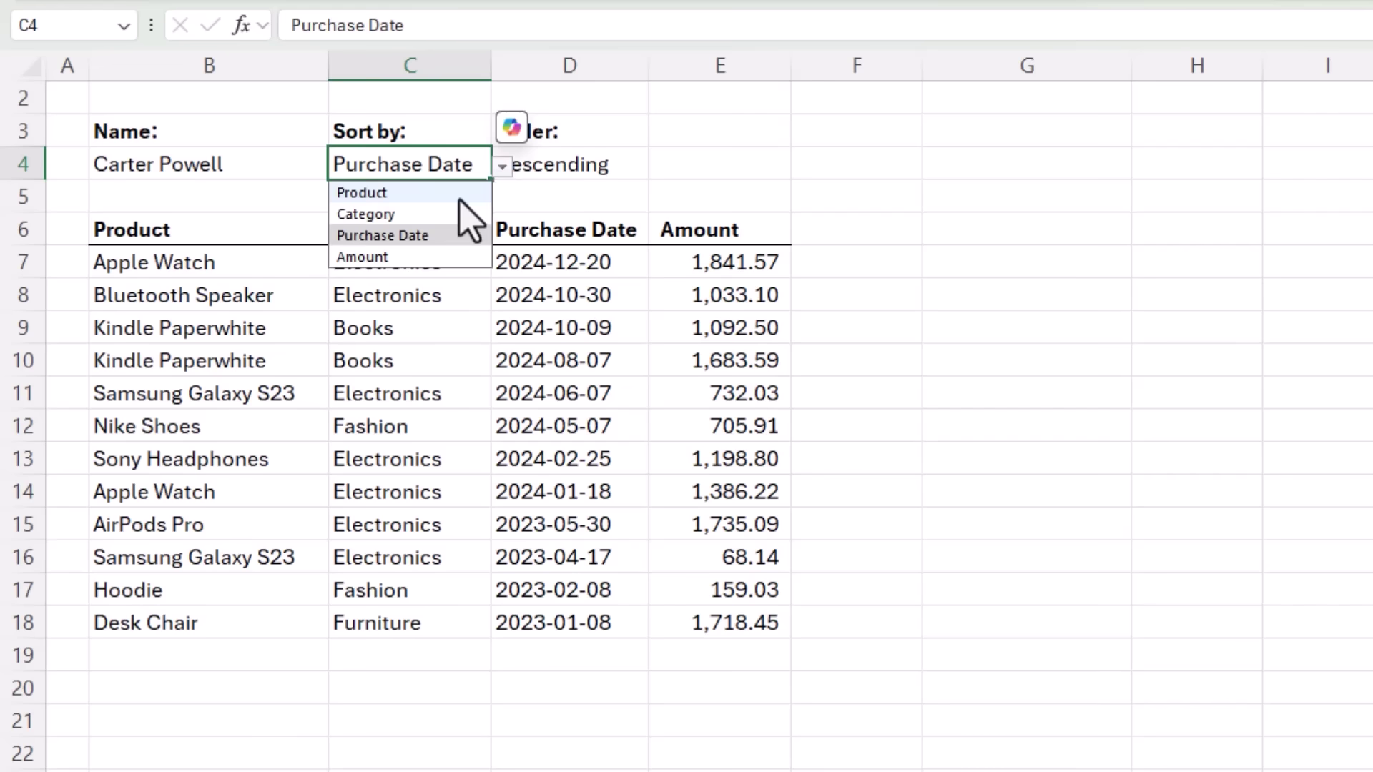
pyautogui.click(427, 257)
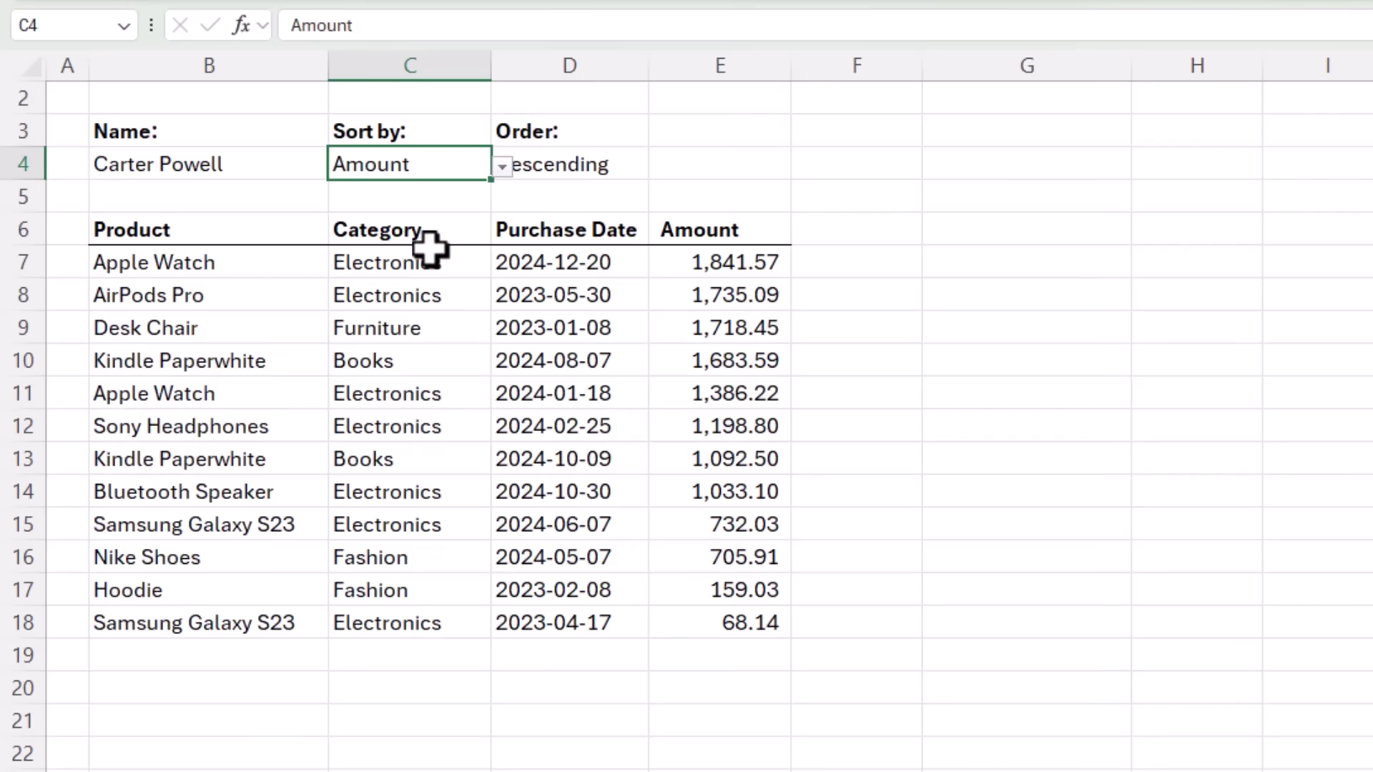
pyautogui.click(612, 164)
pyautogui.click(658, 167)
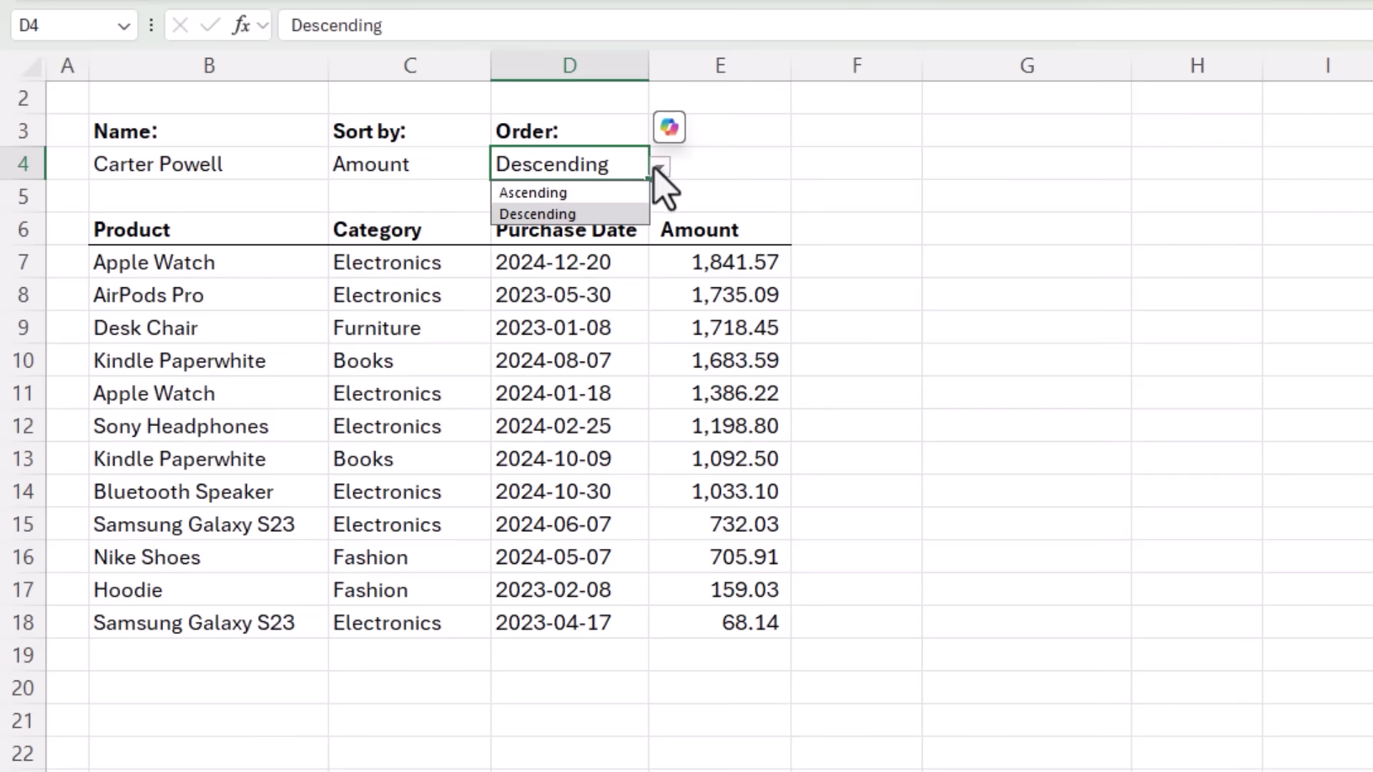
pyautogui.click(603, 193)
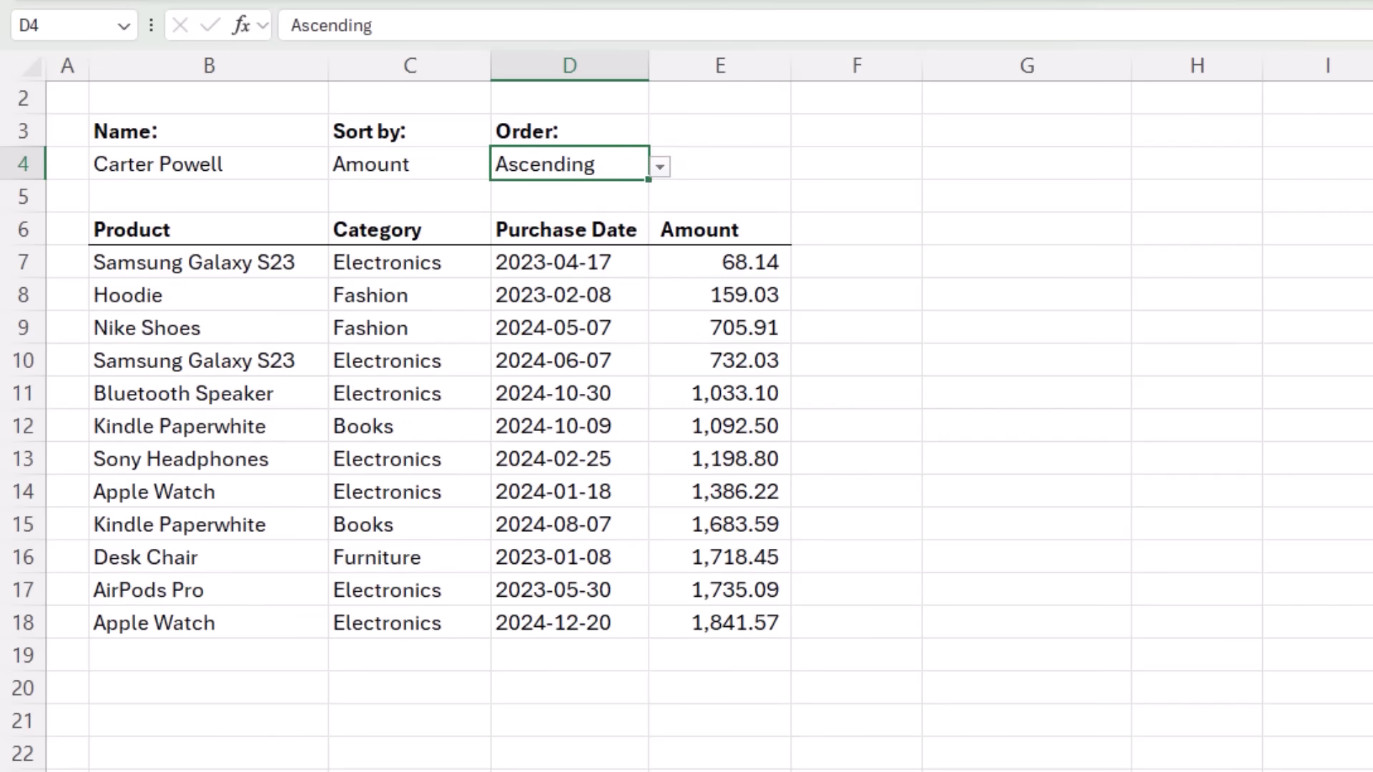
# Step: Label E3 'Total:' and enter =SUM(E7:E18) in E4, totalling 13,354.43
pyautogui.click(722, 132)
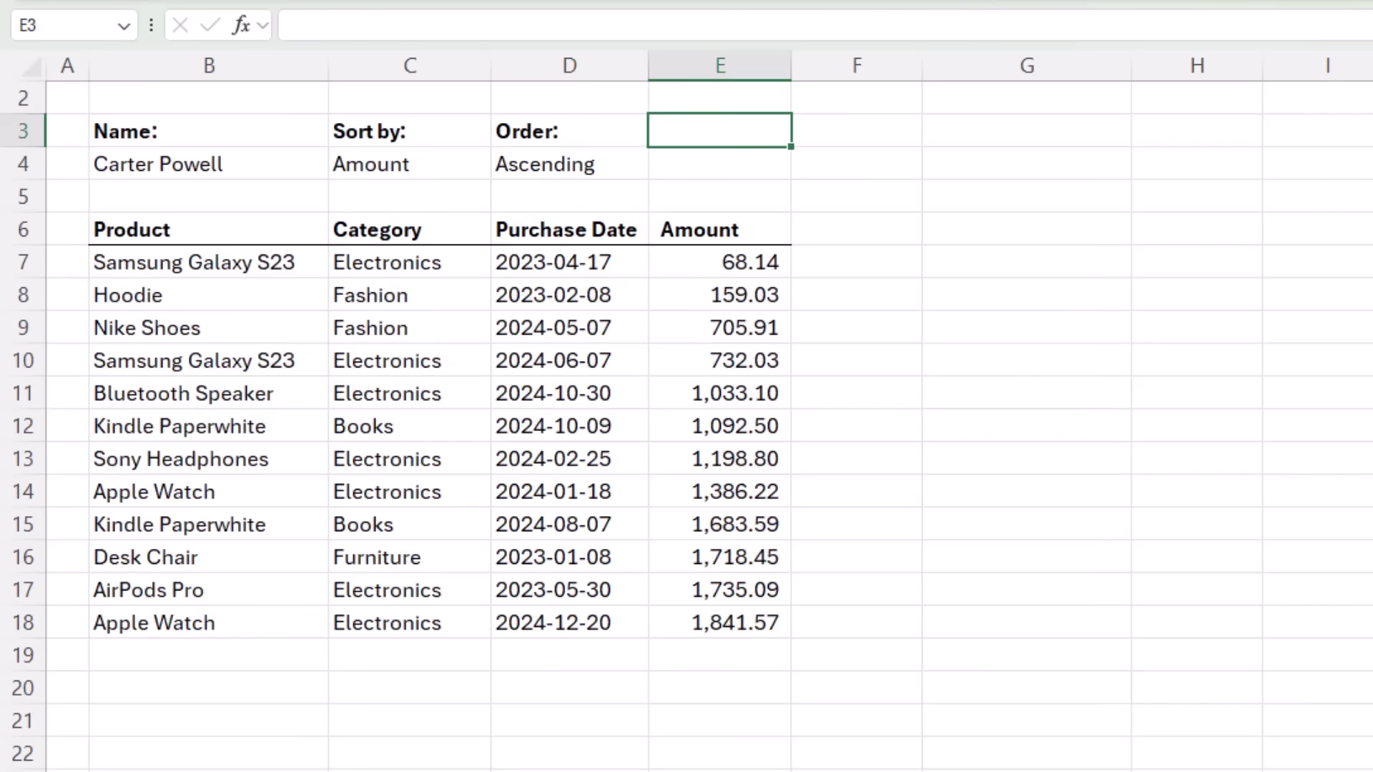
pyautogui.write('Total')
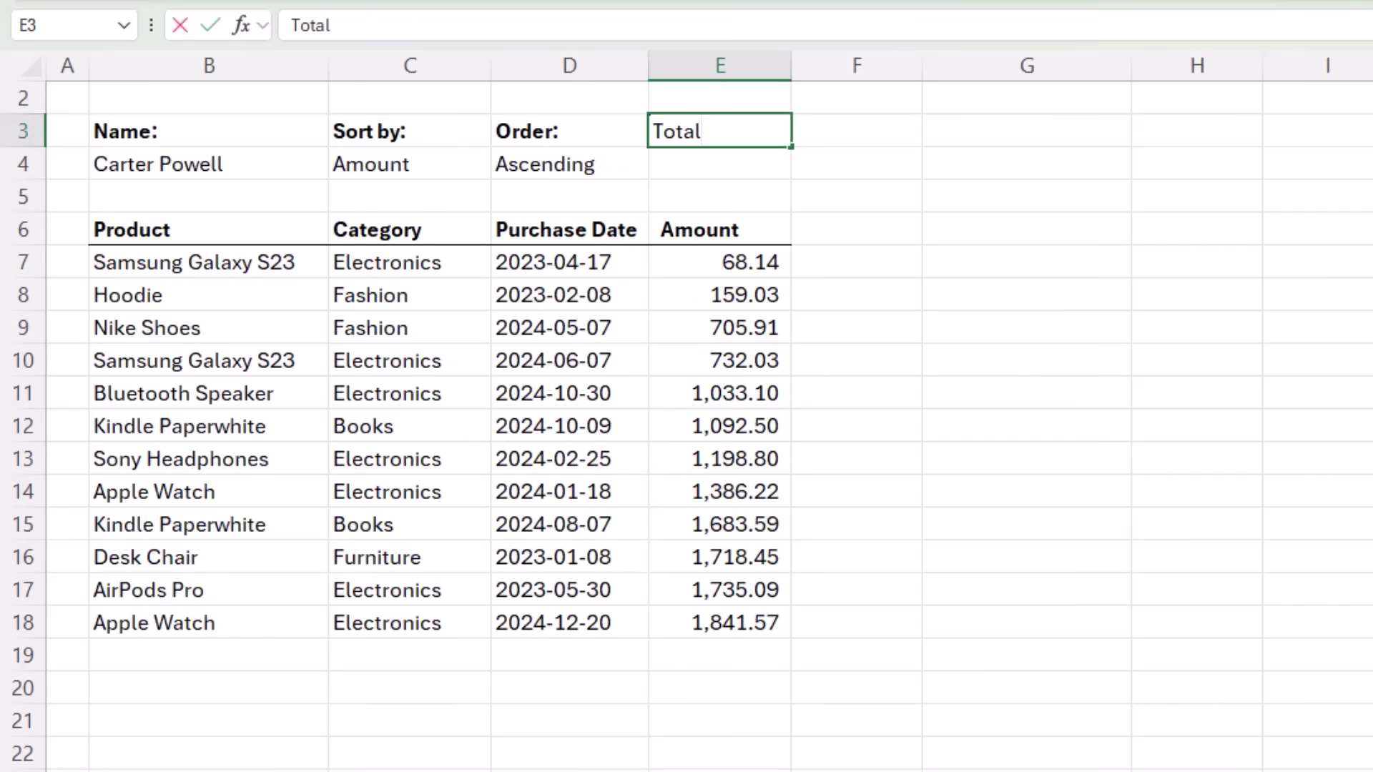
pyautogui.write(':')
pyautogui.press('Return')
pyautogui.write('=sum')
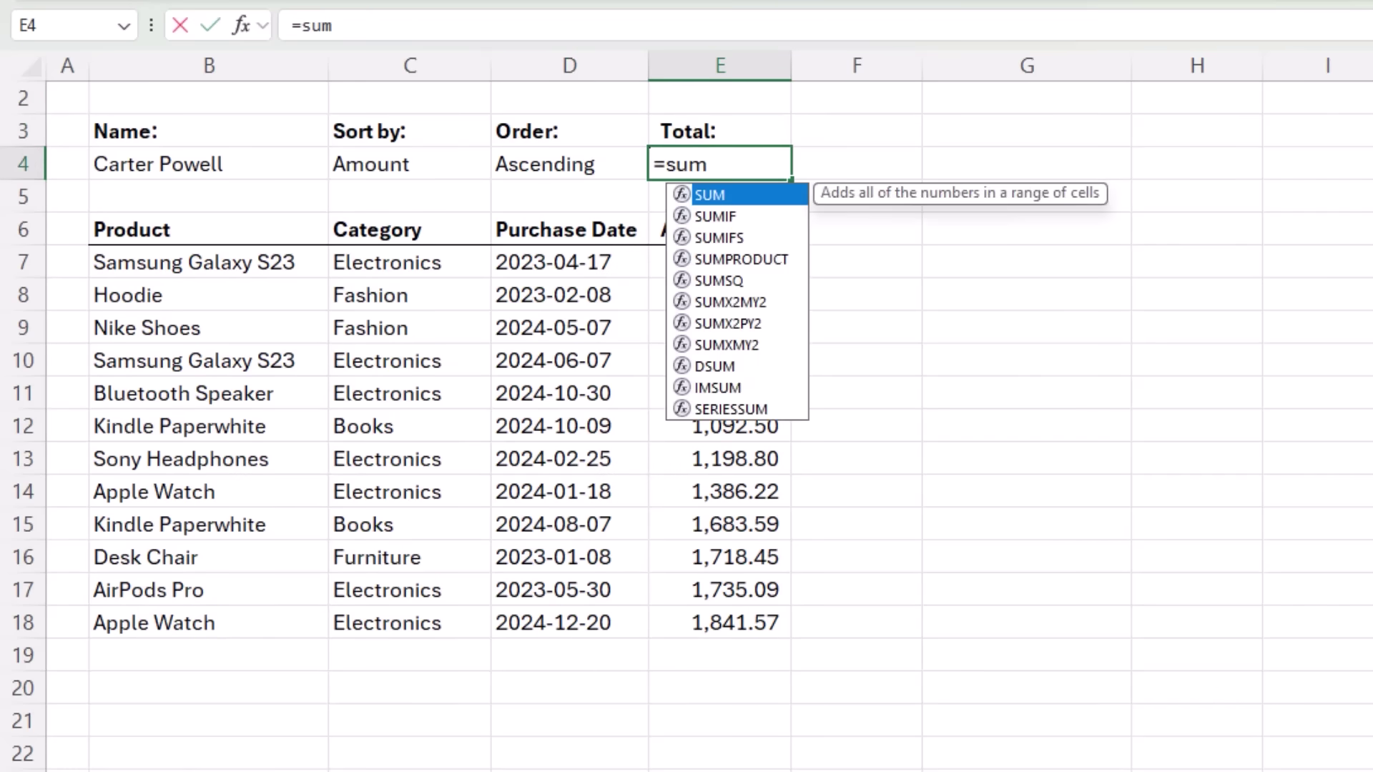
pyautogui.press('Tab')
pyautogui.moveTo(744, 260); pyautogui.dragTo(787, 619)
pyautogui.press('Return')
pyautogui.press('Up')
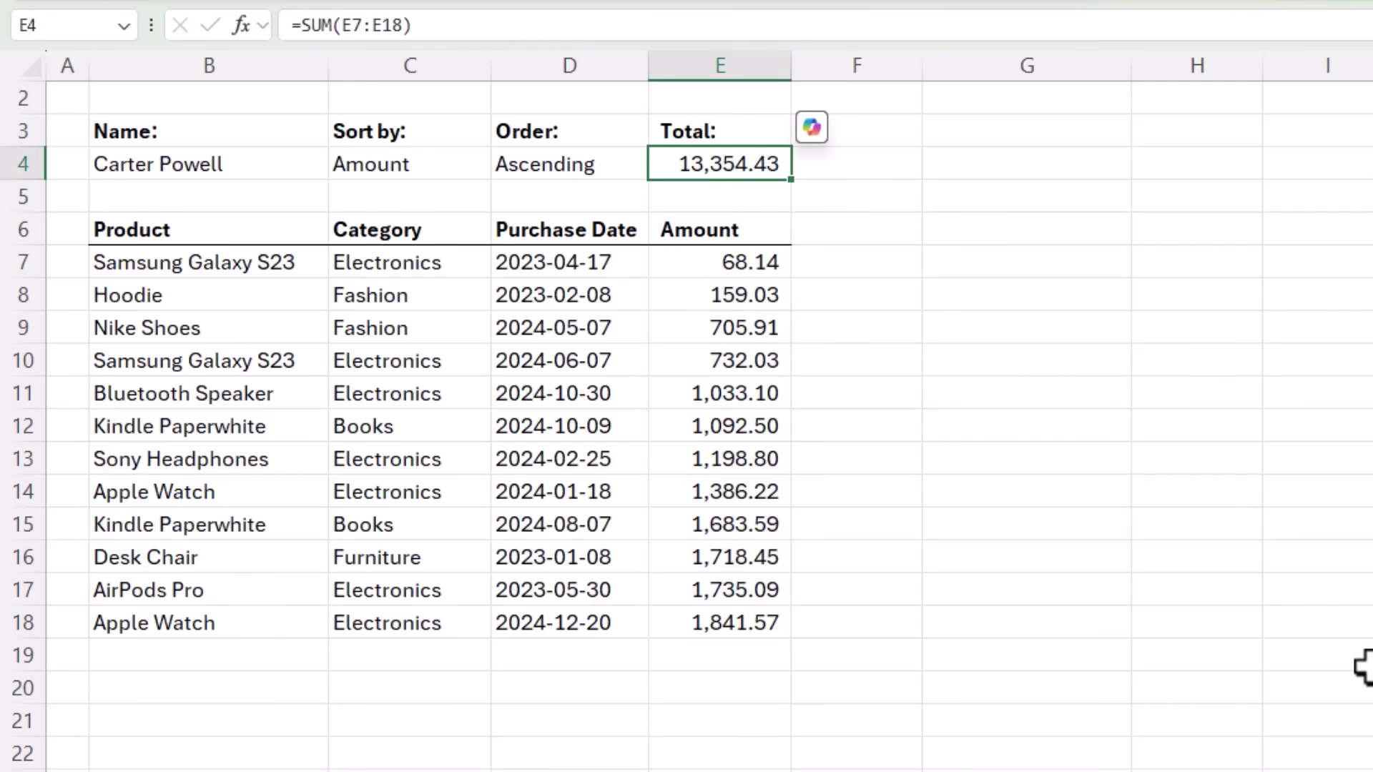
pyautogui.click(303, 159)
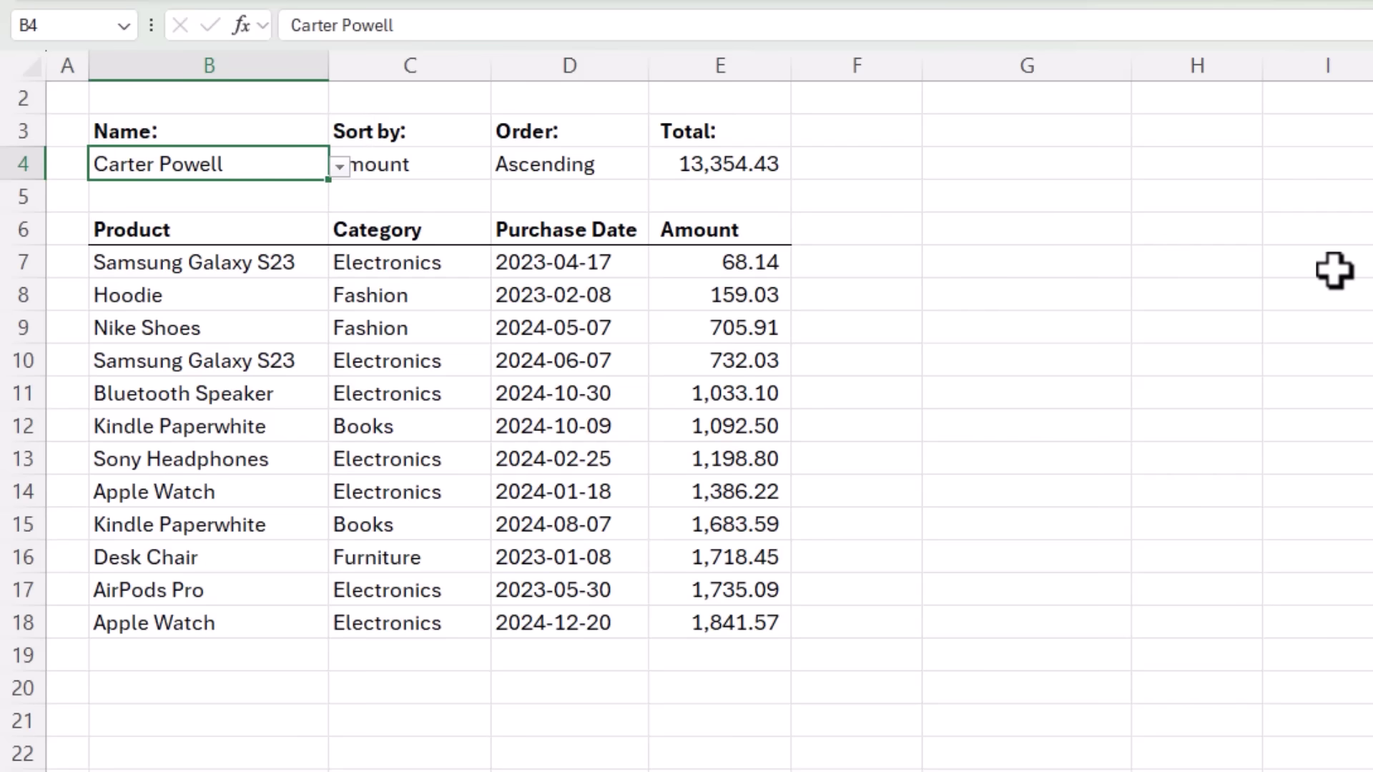
# Step: Switch B4 to another customer and widen E4's total to =SUM(E7:E37)
pyautogui.write('ame')
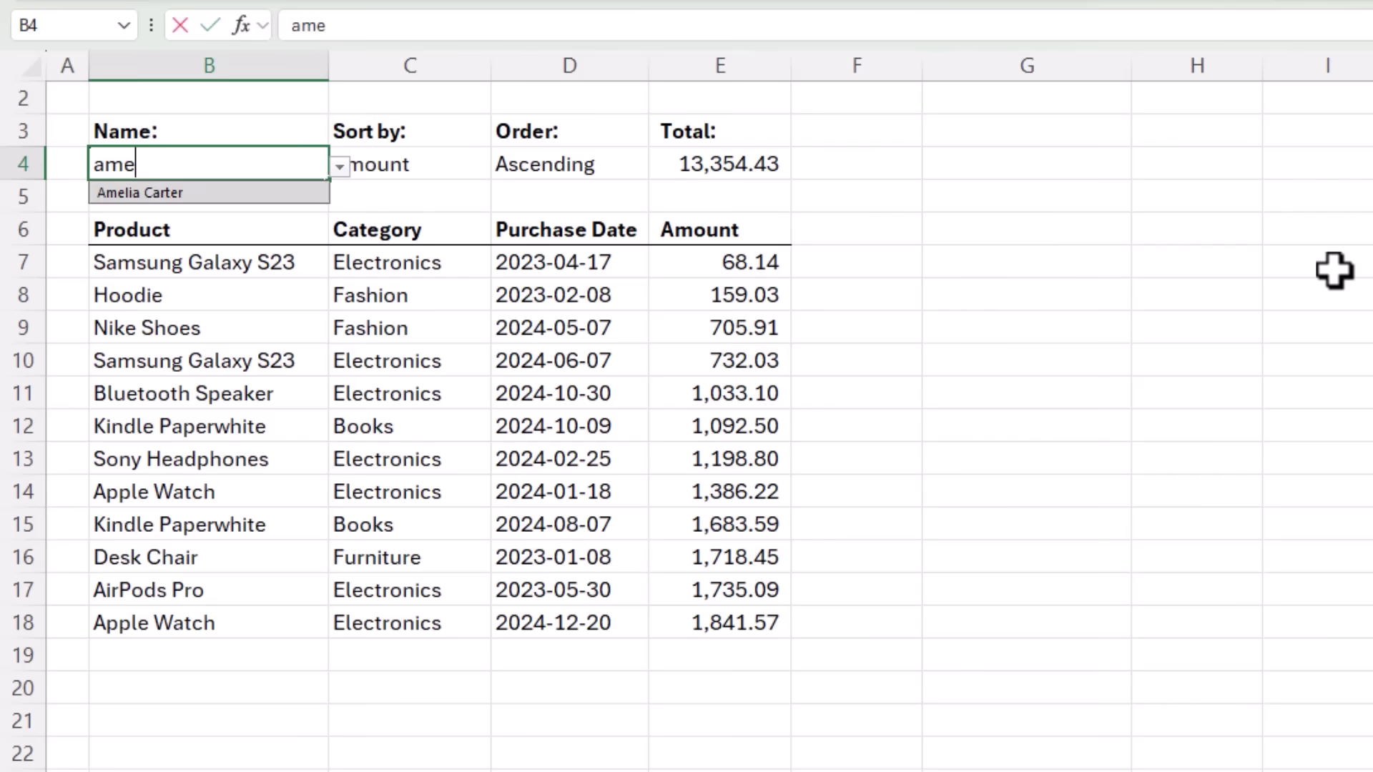
pyautogui.press('Tab')
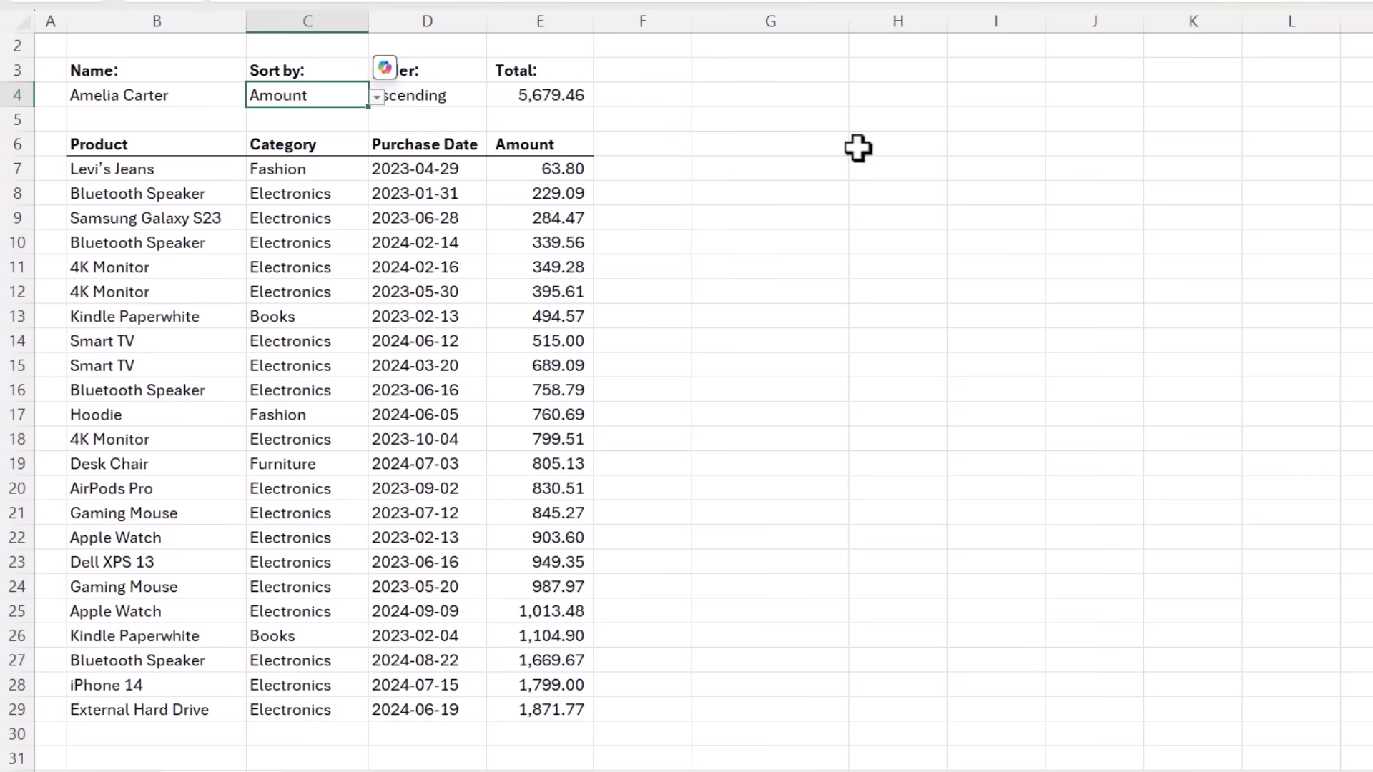
pyautogui.click(581, 97)
pyautogui.press('F2')
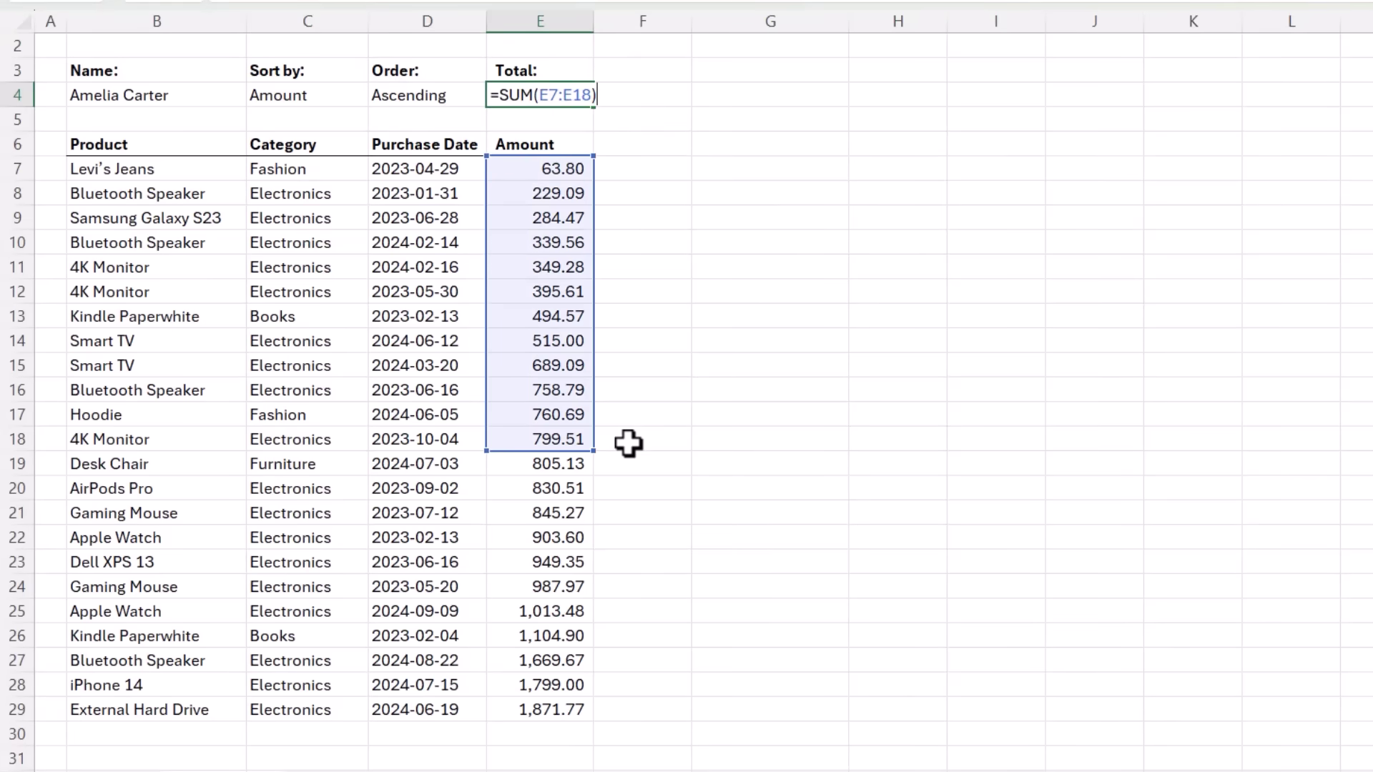
pyautogui.moveTo(594, 448); pyautogui.dragTo(565, 745)
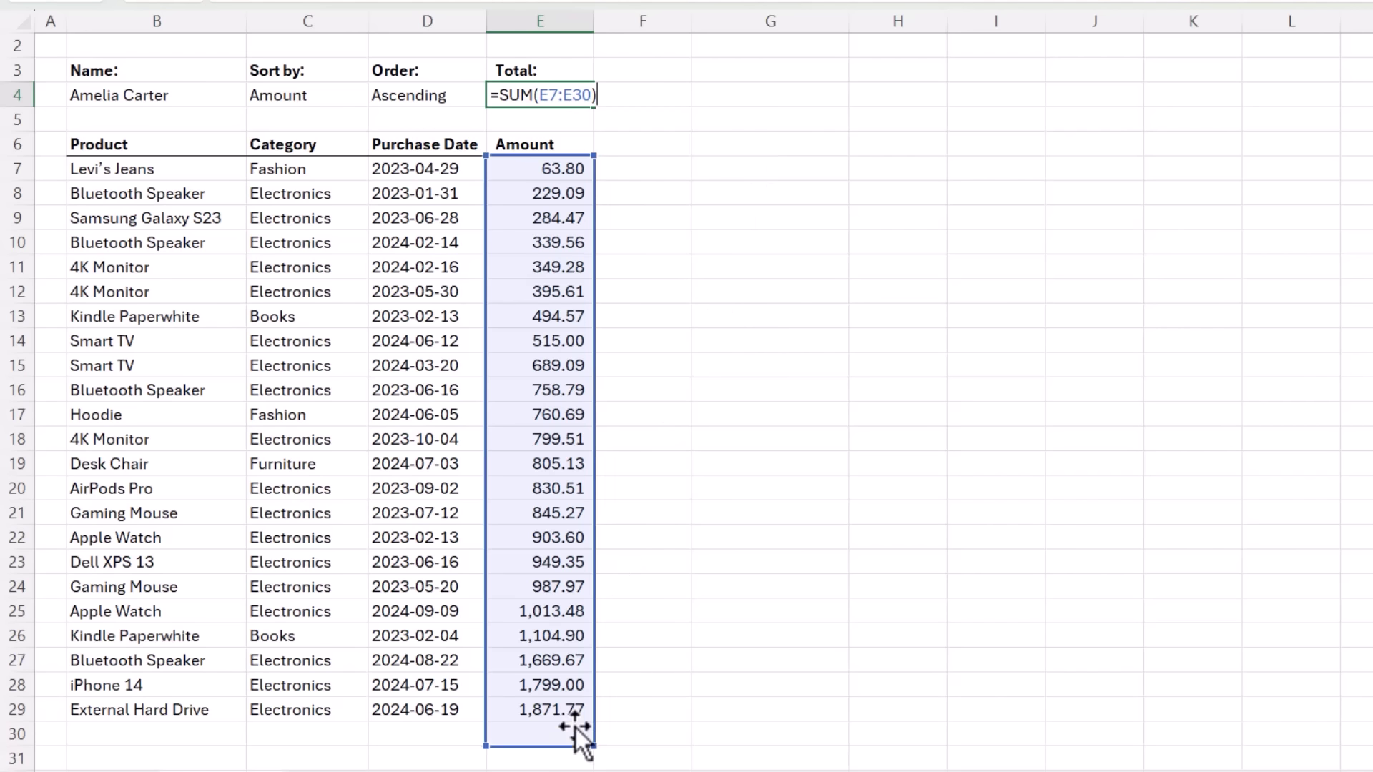
pyautogui.scroll(-3, 577, 726)
pyautogui.moveTo(593, 525); pyautogui.dragTo(647, 651)
pyautogui.press('Return')
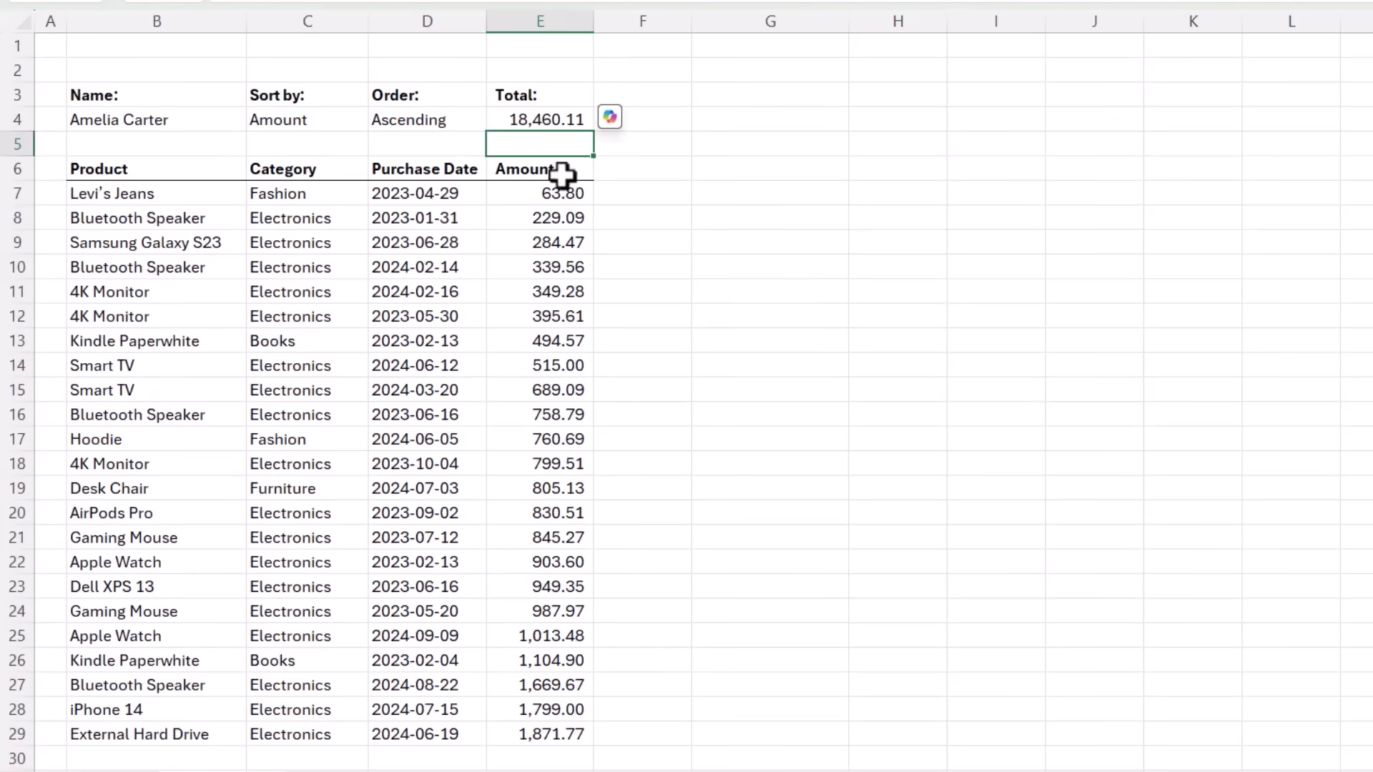
# Step: Check E4's range, then enter a test value of 100000 in E32 below the list
pyautogui.click(549, 114)
pyautogui.doubleClick(549, 108)
pyautogui.press('Escape')
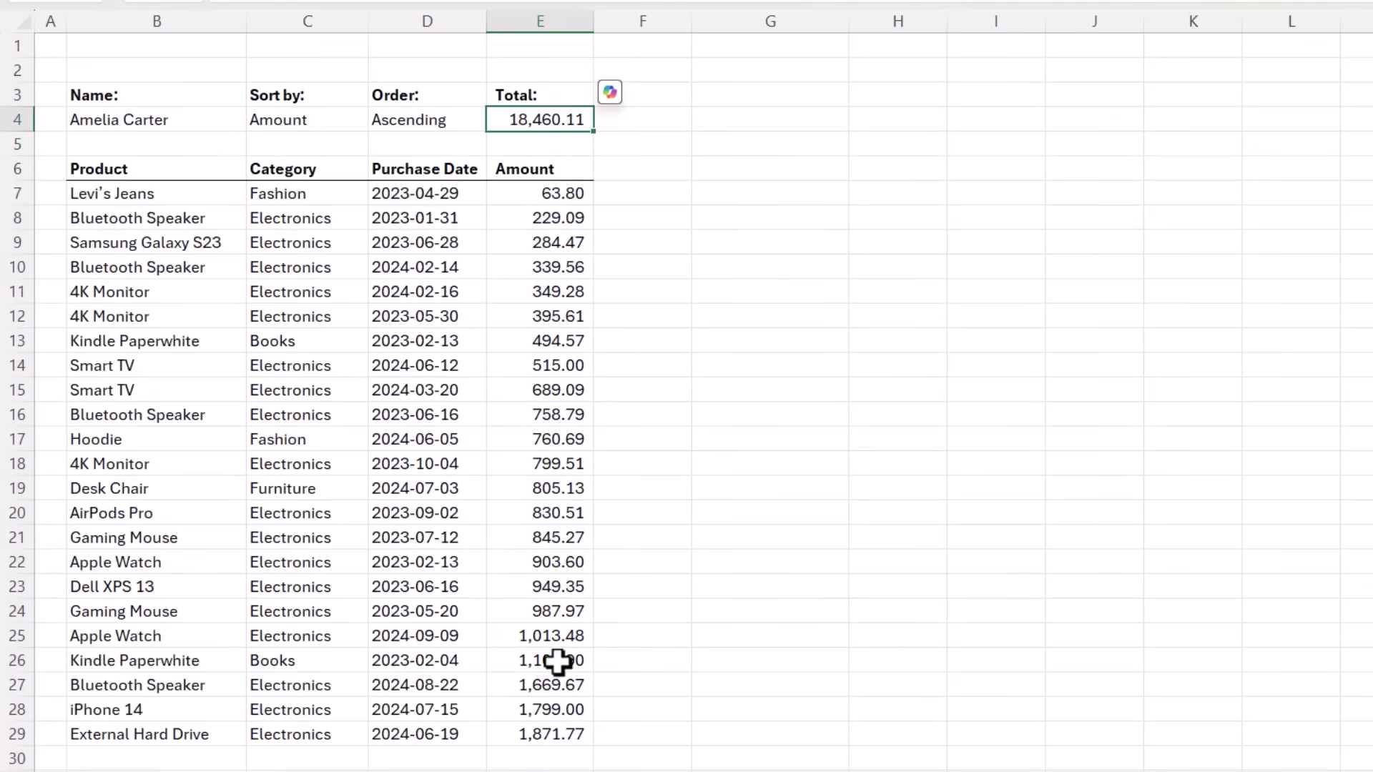
pyautogui.click(559, 760)
pyautogui.press('Down')
pyautogui.press('Down')
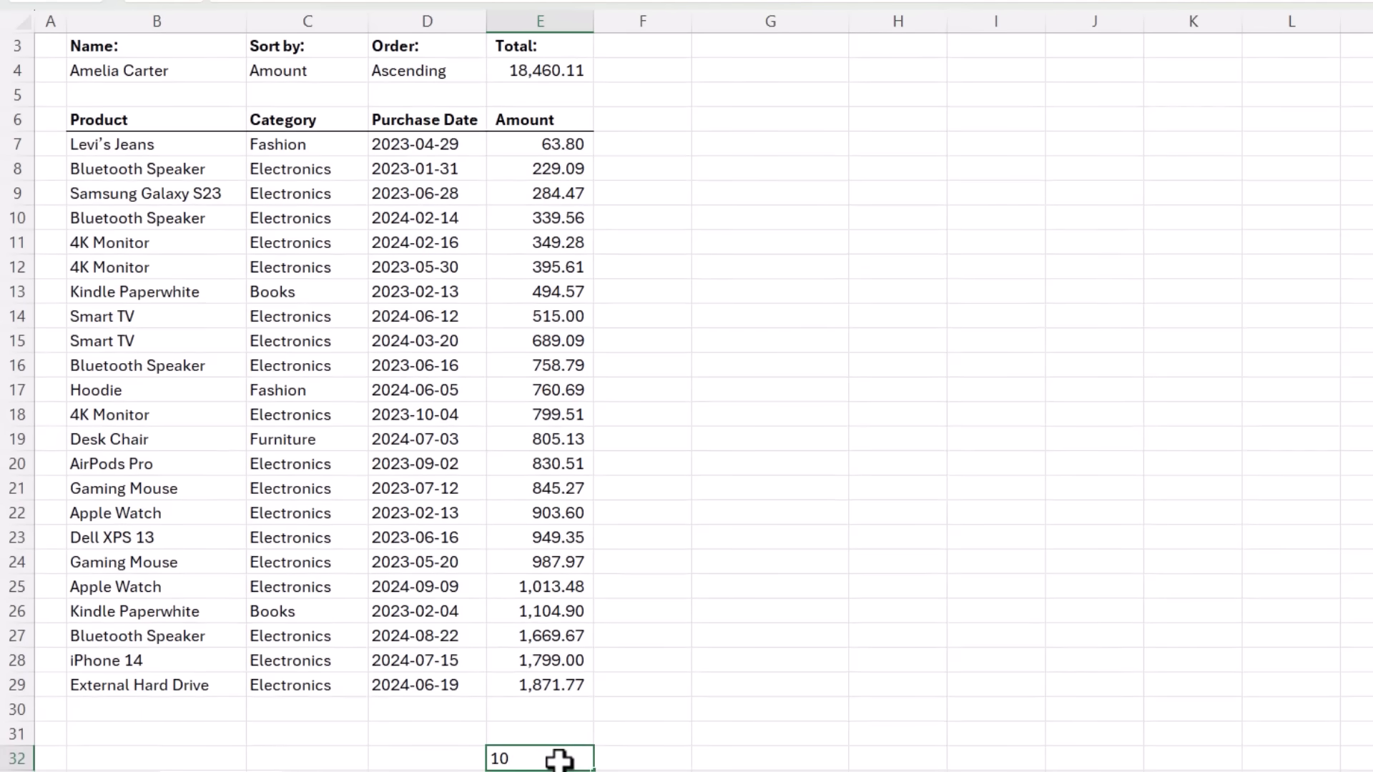
pyautogui.press('Return')
# Step: Confirm the stray E32 value inflates the total, remove it, and select the spilled list
pyautogui.scroll(1, 558, 118)
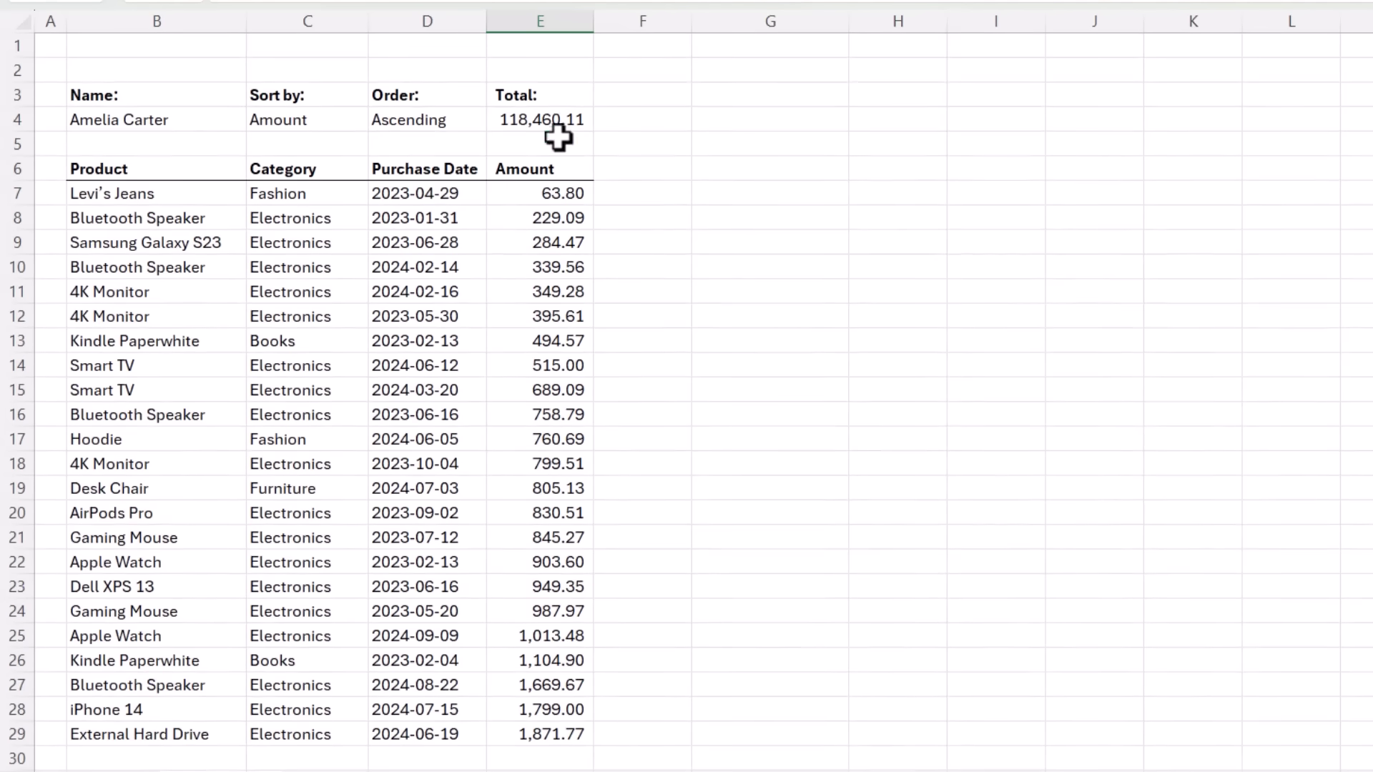
pyautogui.click(558, 118)
pyautogui.scroll(-1, 557, 191)
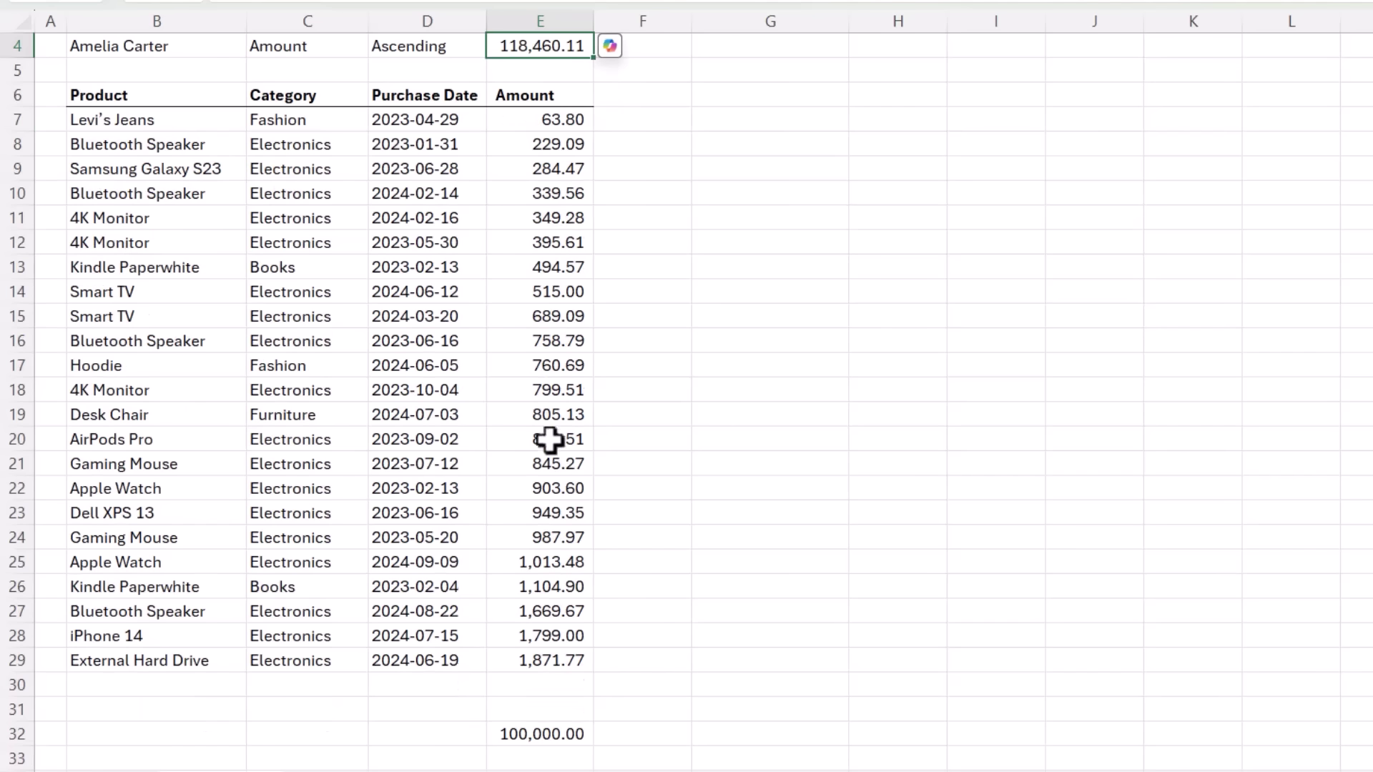
pyautogui.click(542, 734)
pyautogui.click(535, 48)
pyautogui.click(143, 107)
pyautogui.hotkey('ctrl', 'a')
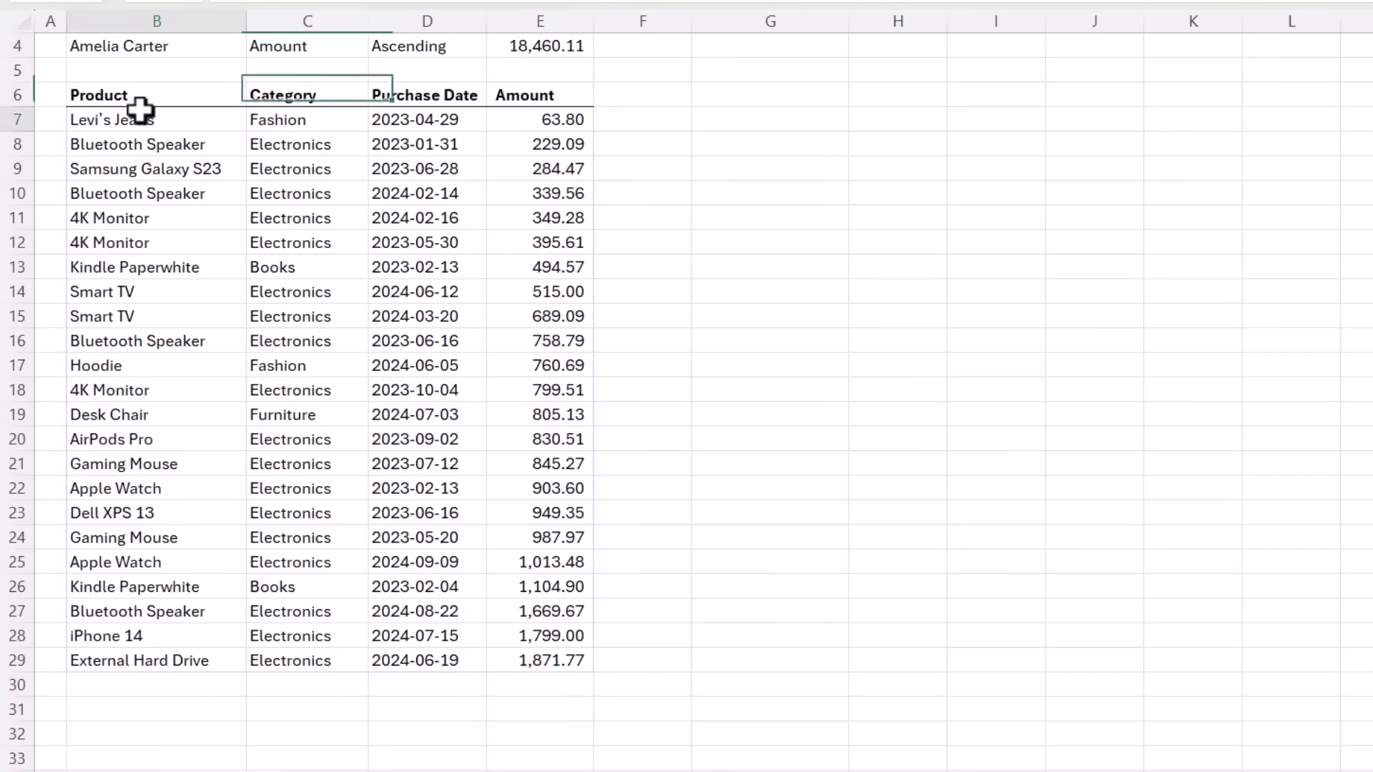
# Step: Change E4 to =SUM(CHOOSECOLS(B7#,4)) so it sums only the spilled Amount column
pyautogui.doubleClick(555, 44)
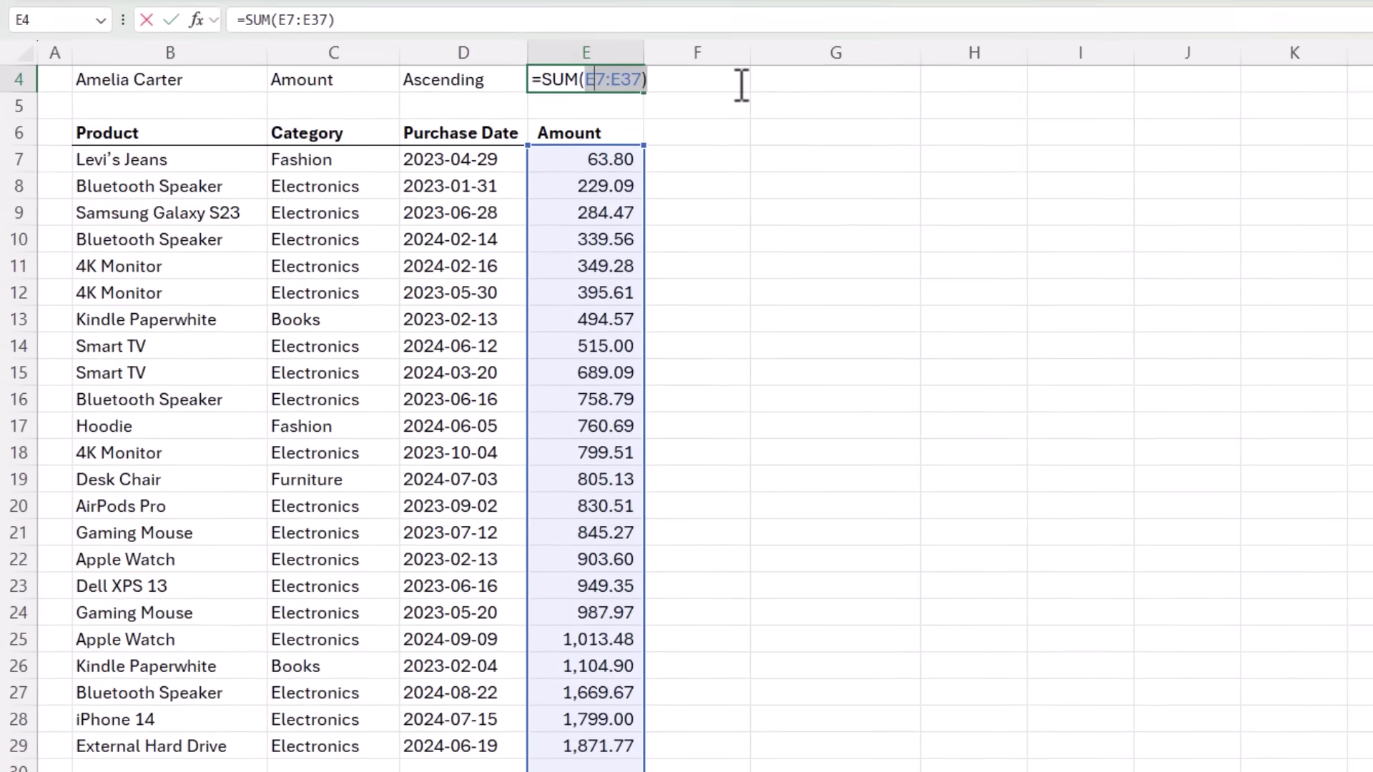
pyautogui.write('choo')
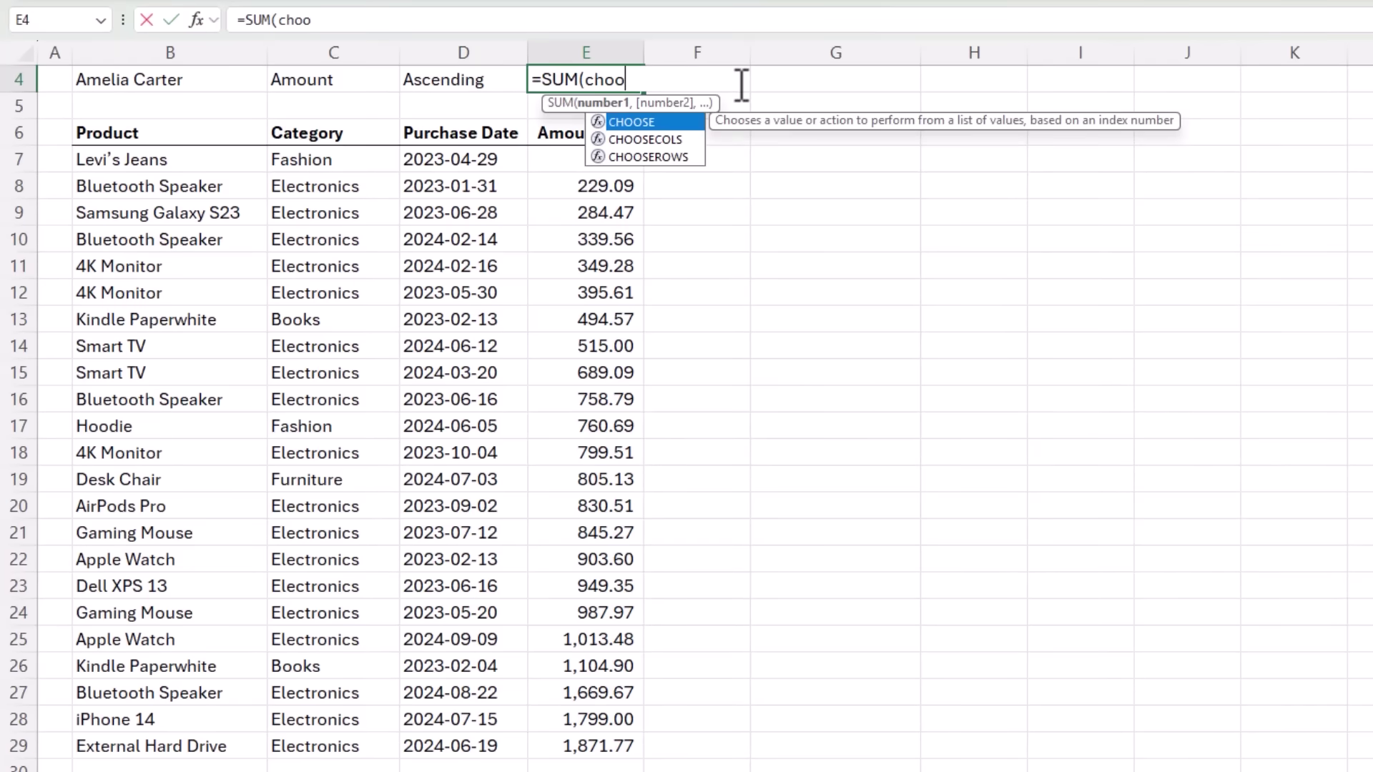
pyautogui.press('Down')
pyautogui.press('Tab')
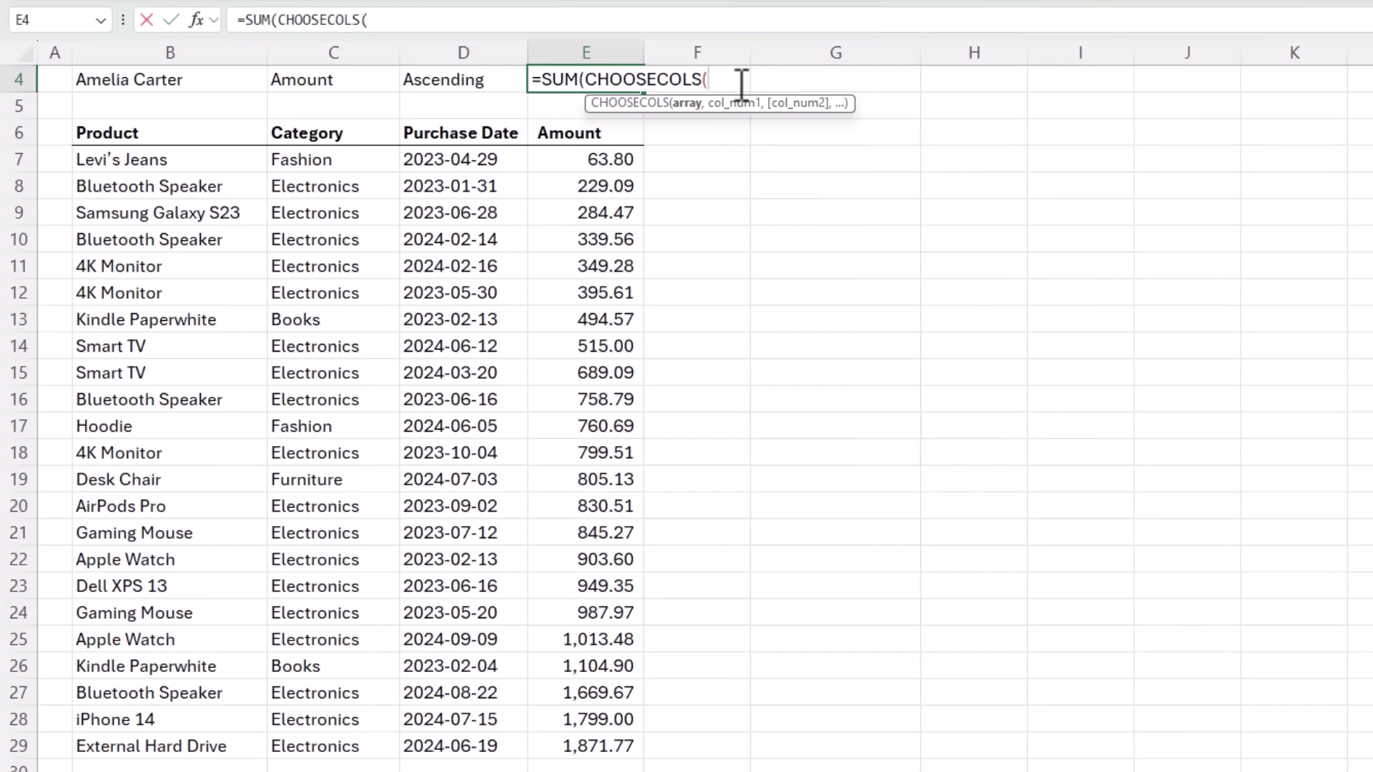
pyautogui.moveTo(184, 163); pyautogui.dragTo(622, 743)
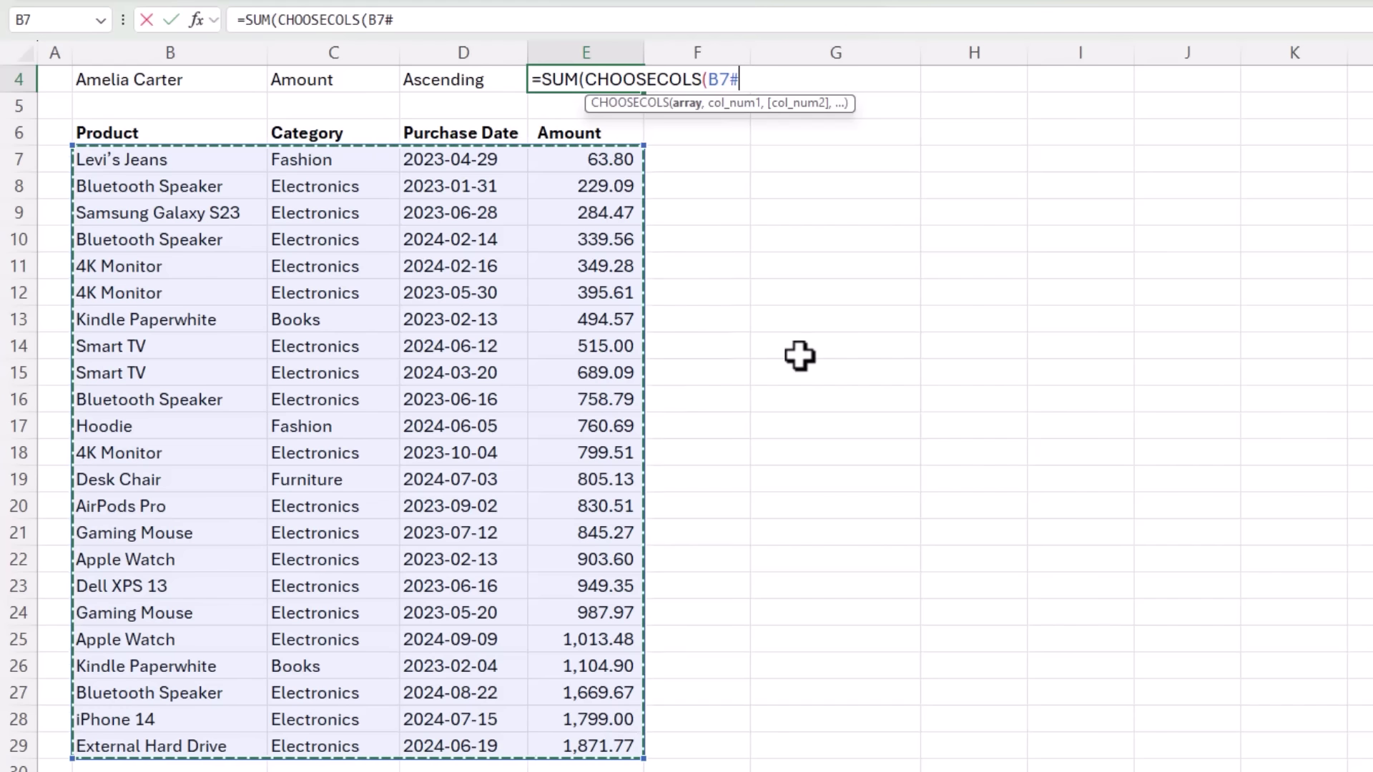
pyautogui.write(',')
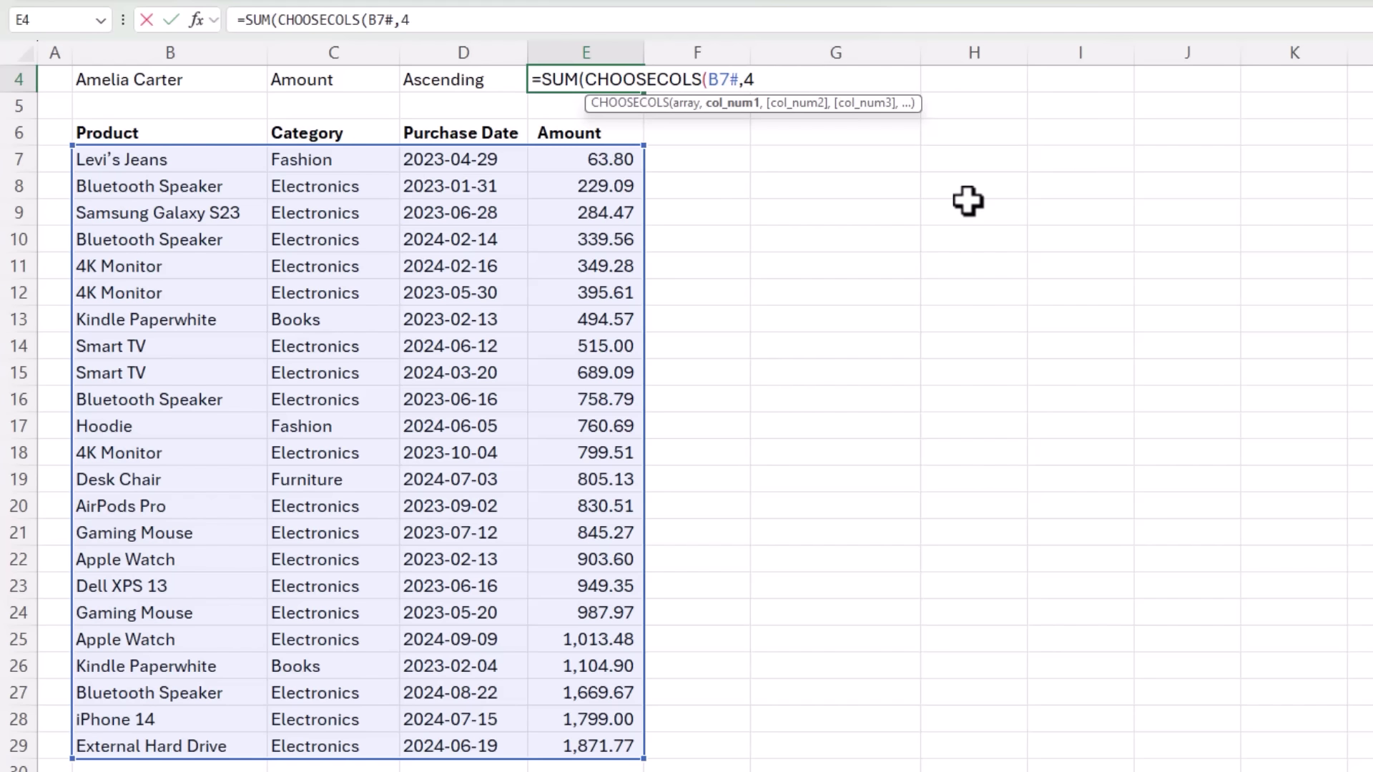
pyautogui.write('4)')
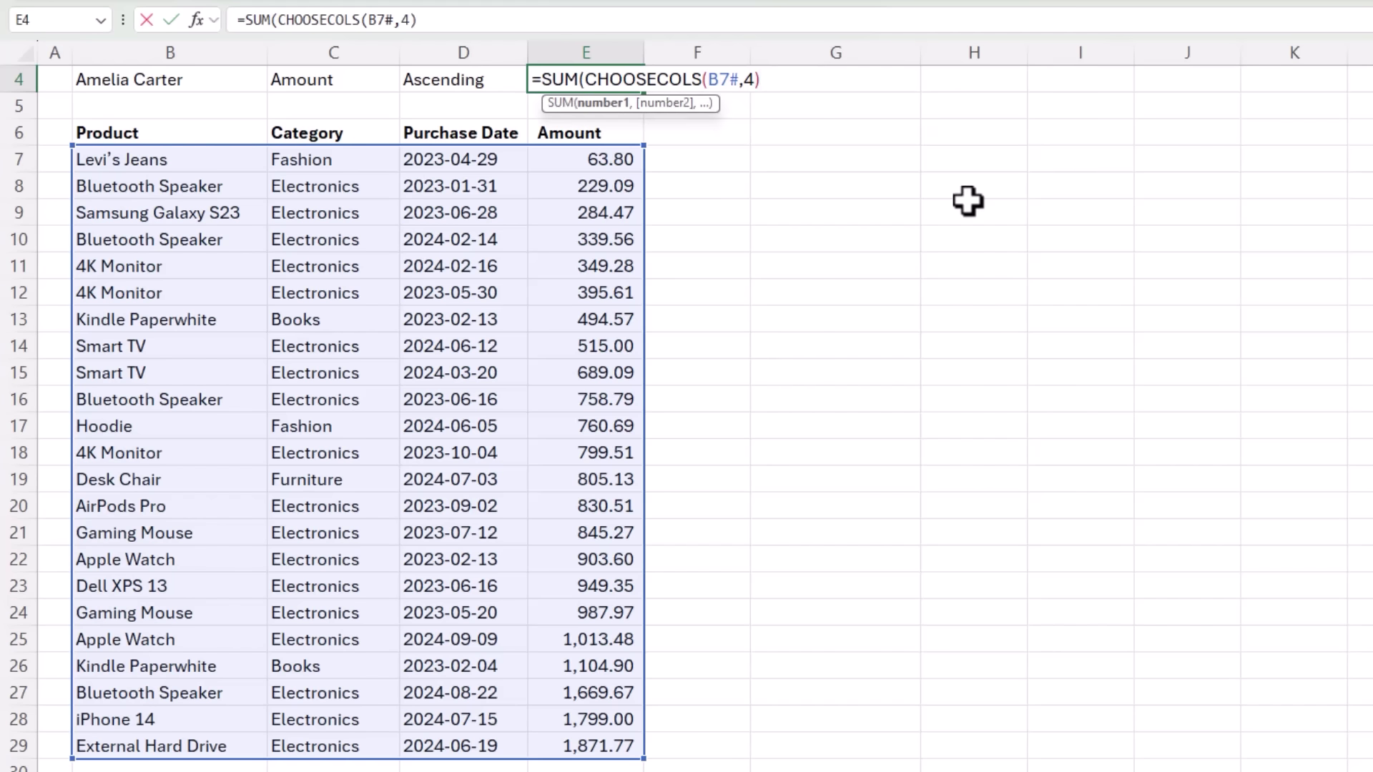
pyautogui.write(')')
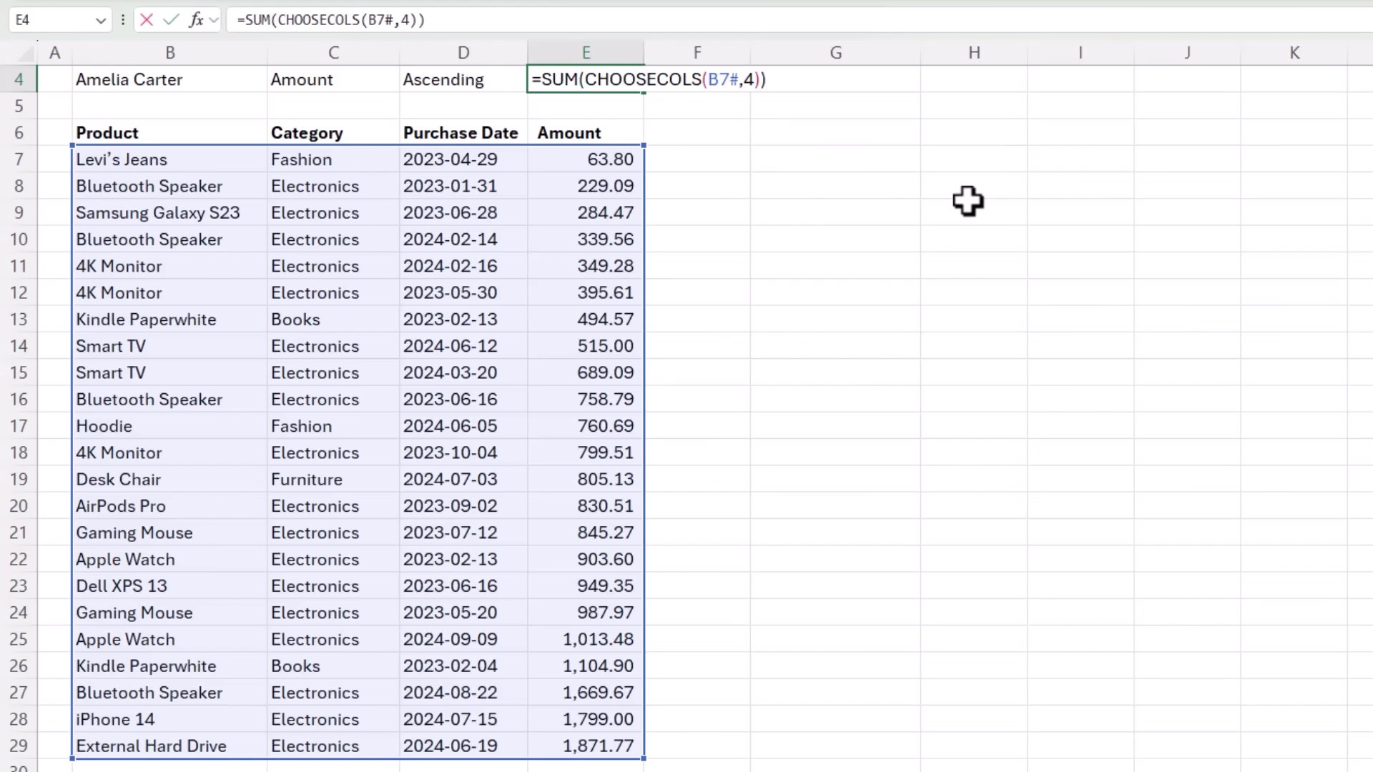
pyautogui.press('Return')
pyautogui.click(616, 80)
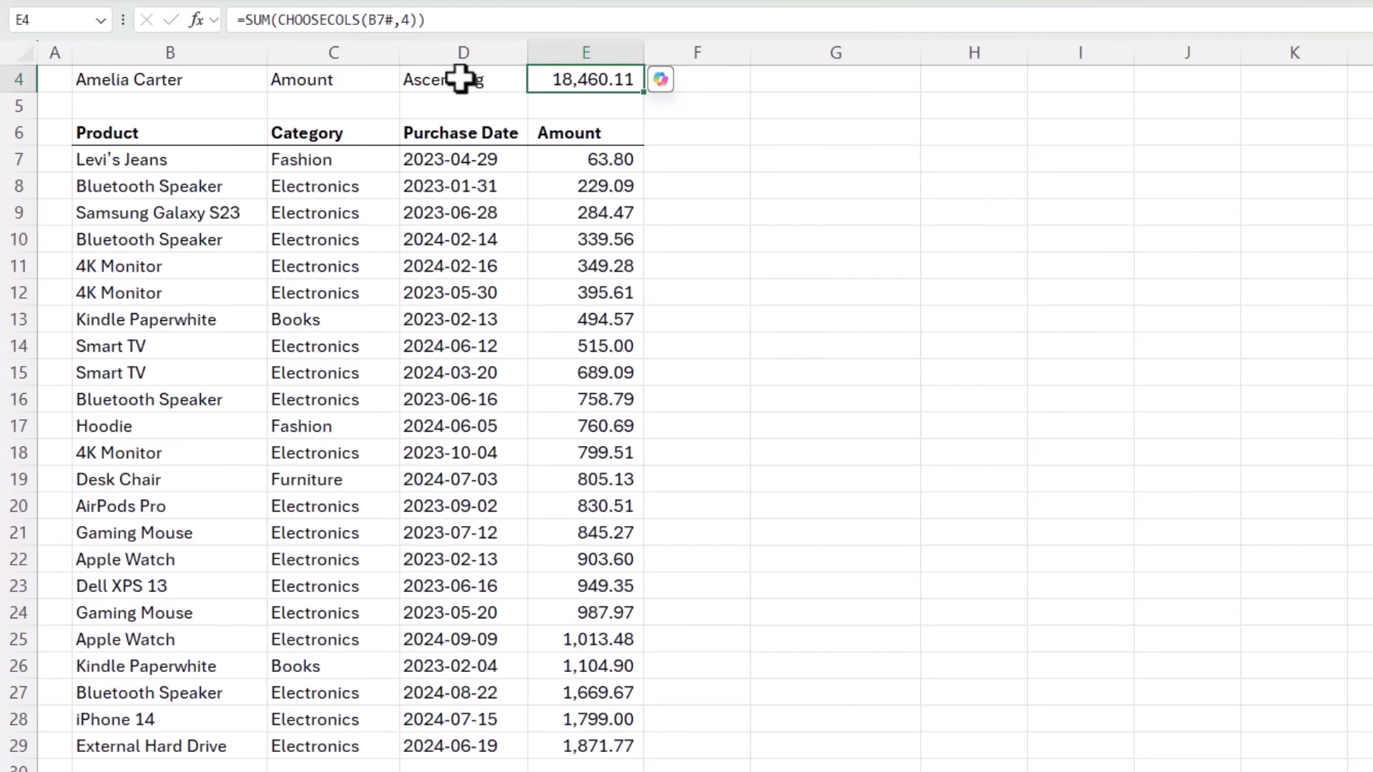
# Step: Switch B4 to a different customer and inspect E4's spill-based total of 23,906.36
pyautogui.click(244, 79)
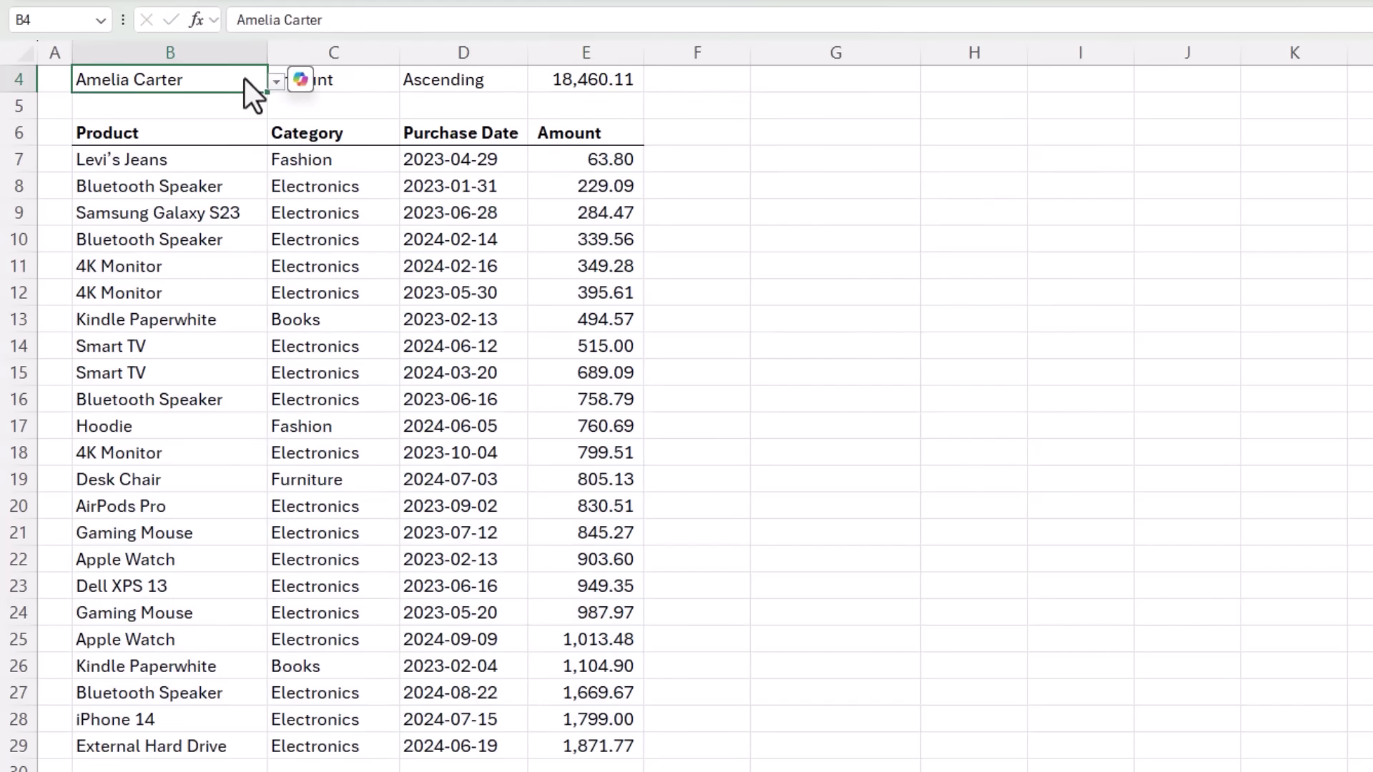
pyautogui.write('seb')
pyautogui.press('Tab')
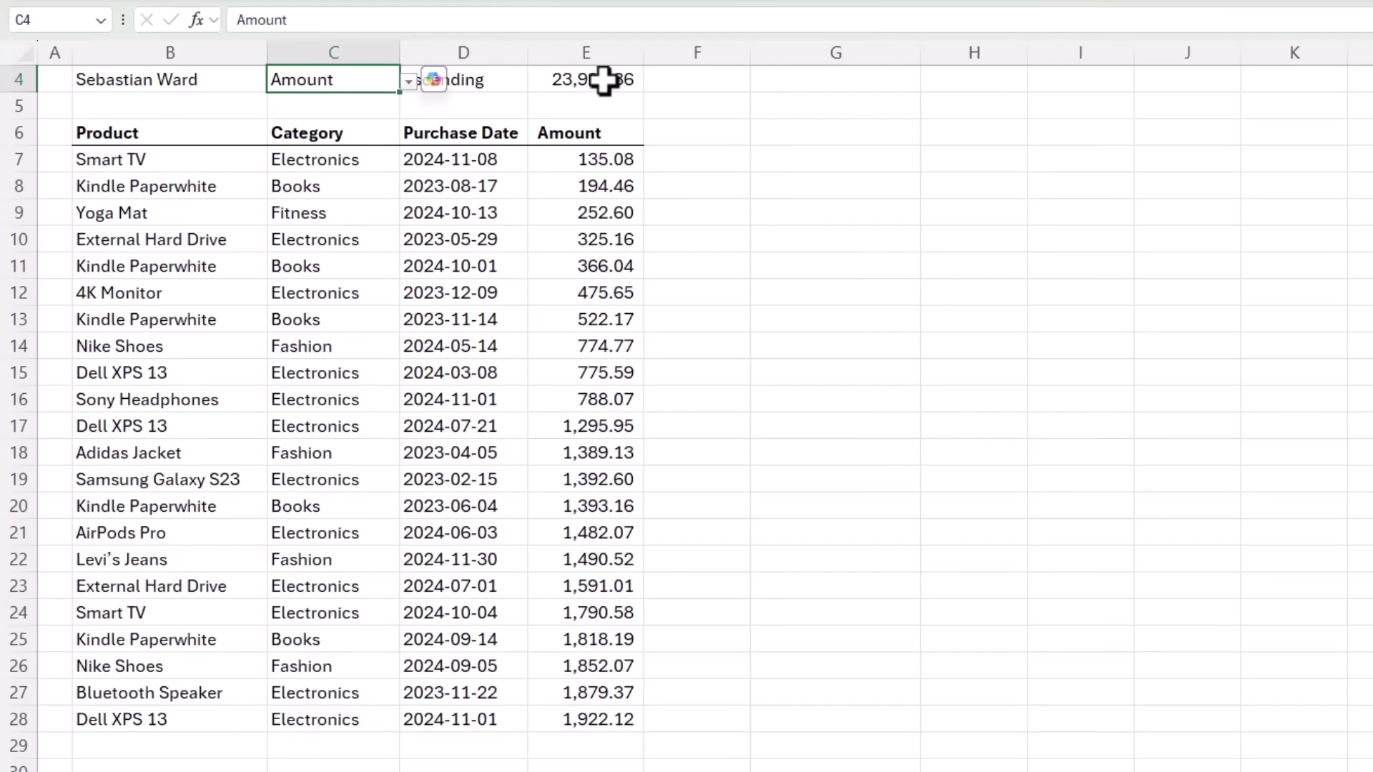
pyautogui.click(606, 81)
pyautogui.press('F2')
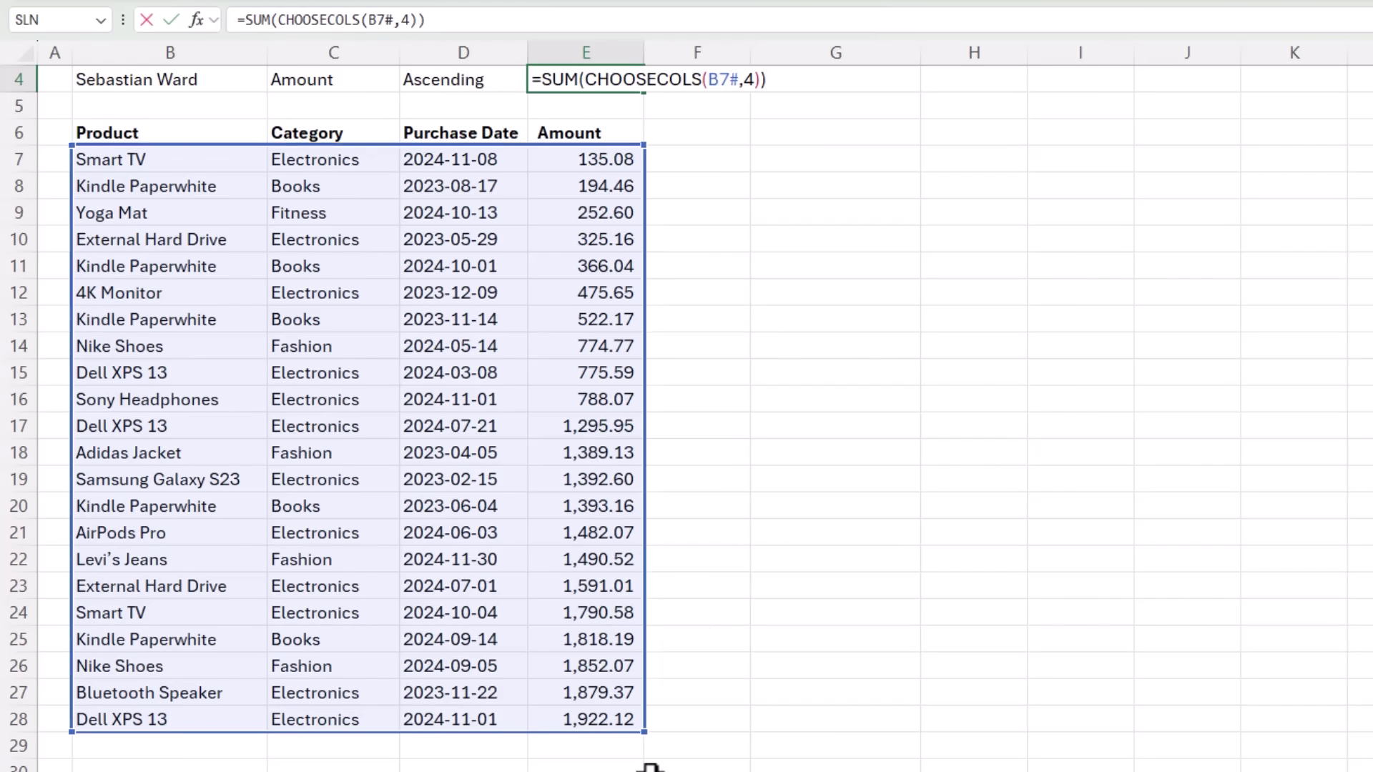
pyautogui.press('Escape')
# Step: Restore the original customer in B4 and view E4's total formula again
pyautogui.click(216, 84)
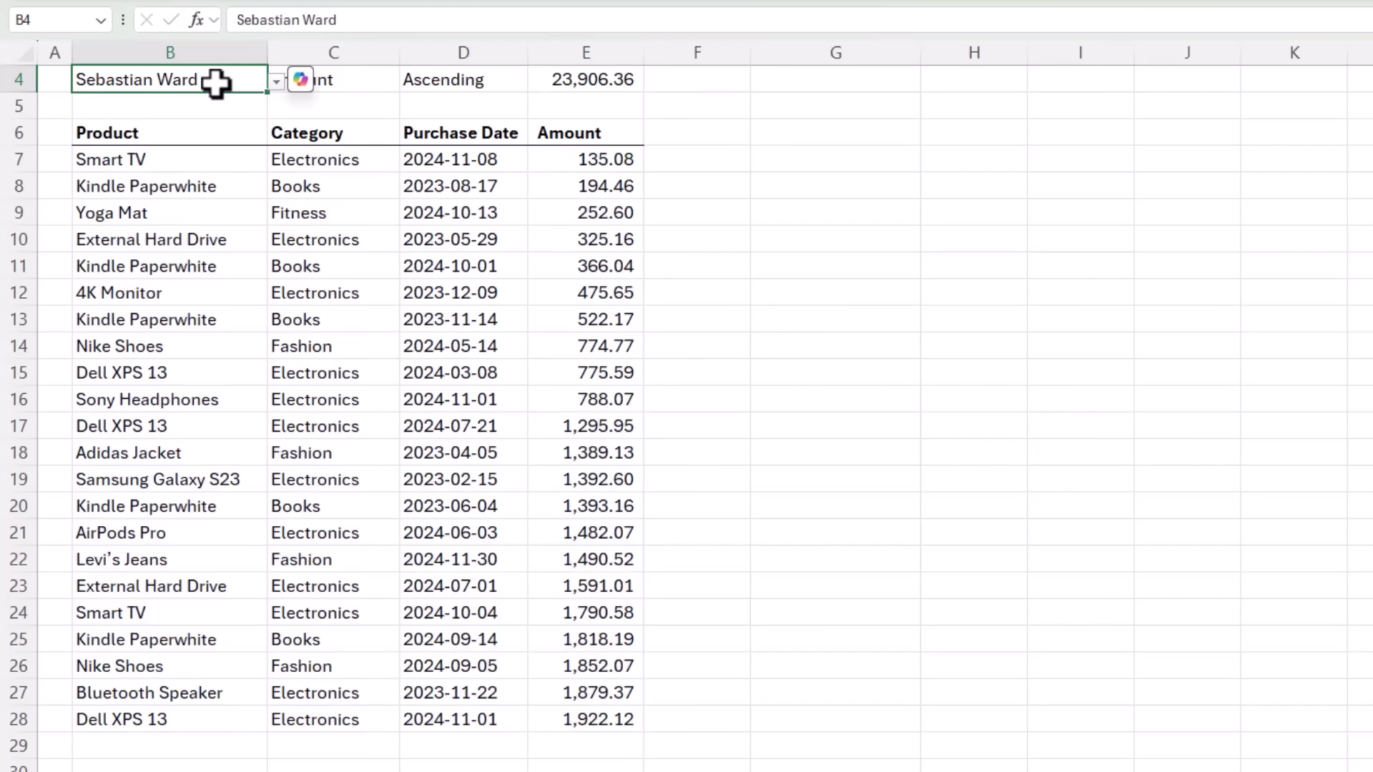
pyautogui.write('ame')
pyautogui.press('Tab')
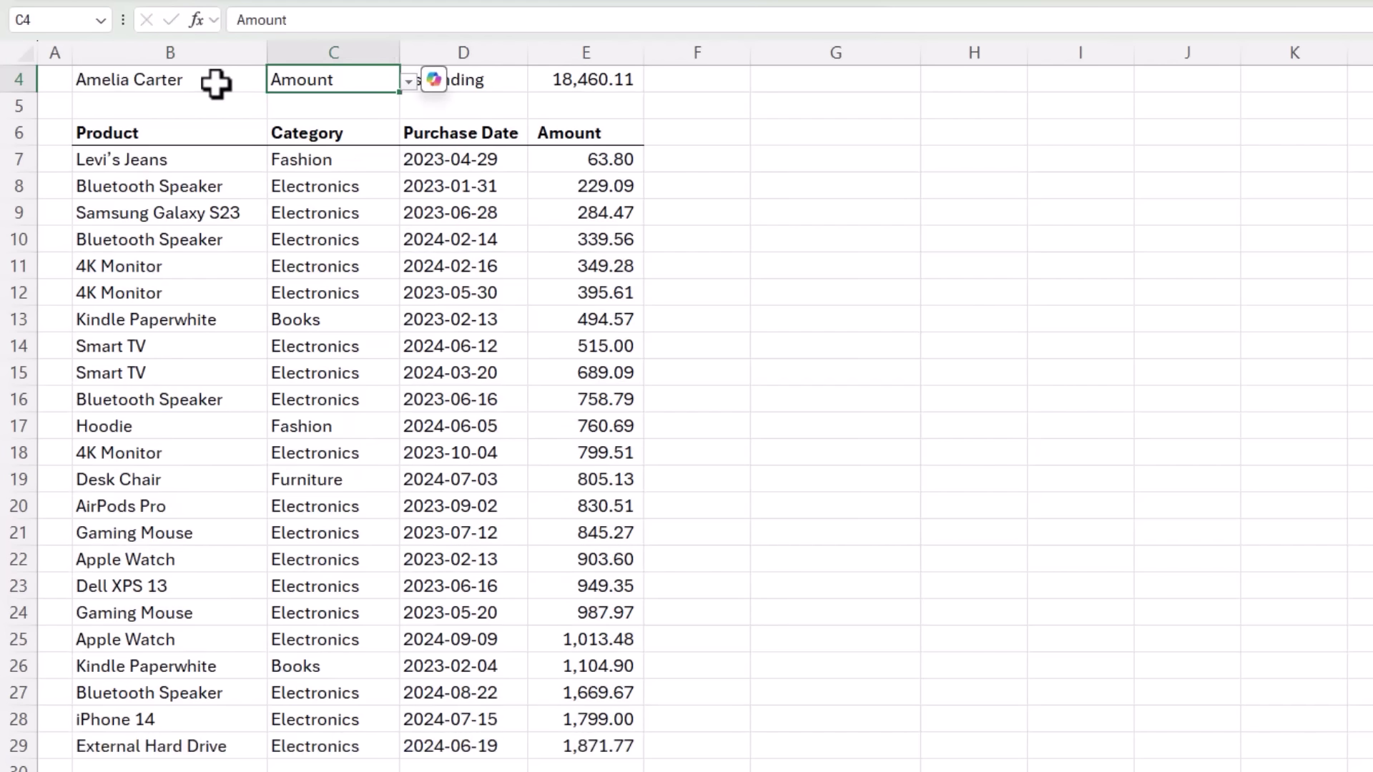
pyautogui.press('Tab')
pyautogui.press('Tab')
pyautogui.press('F2')
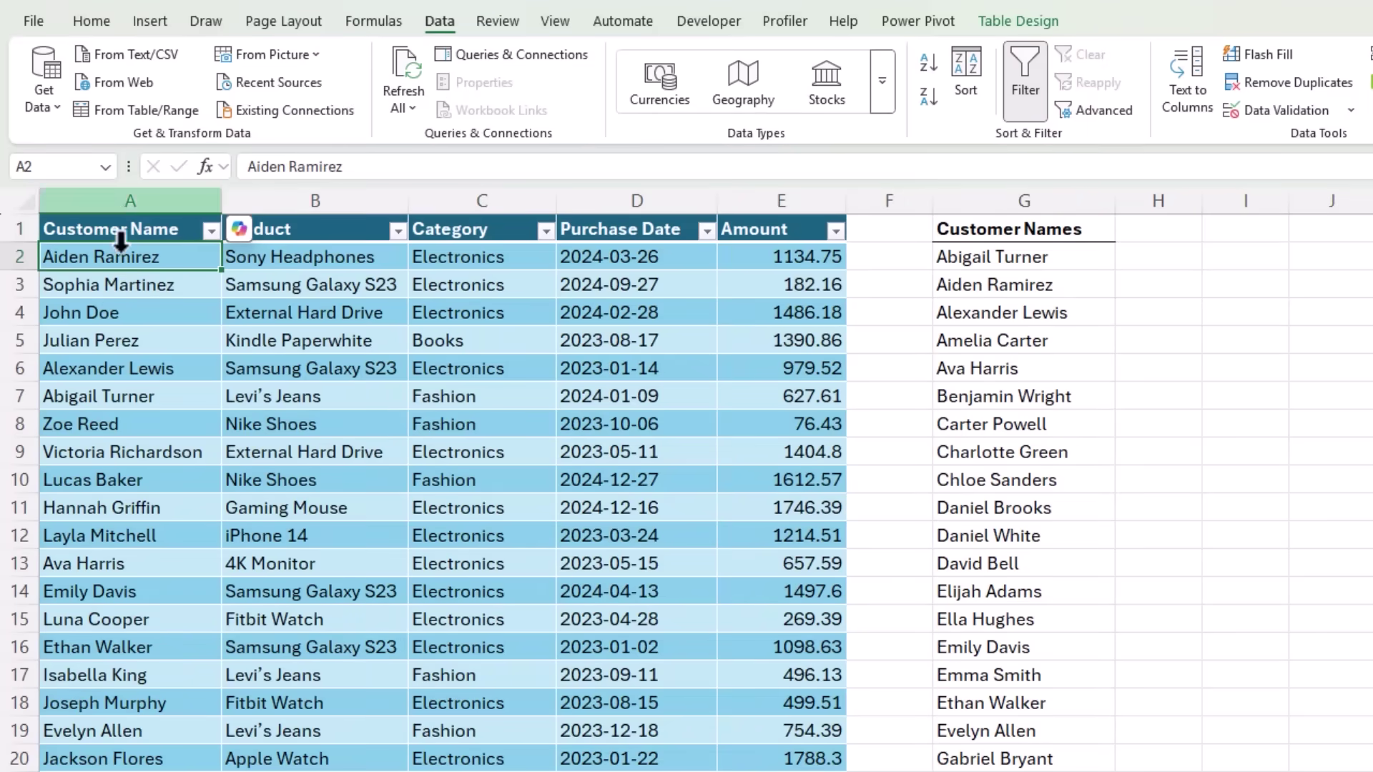
# Step: Insert a PivotTable from the purchases data on a new worksheet and enlarge its field list
pyautogui.click(153, 23)
pyautogui.click(50, 65)
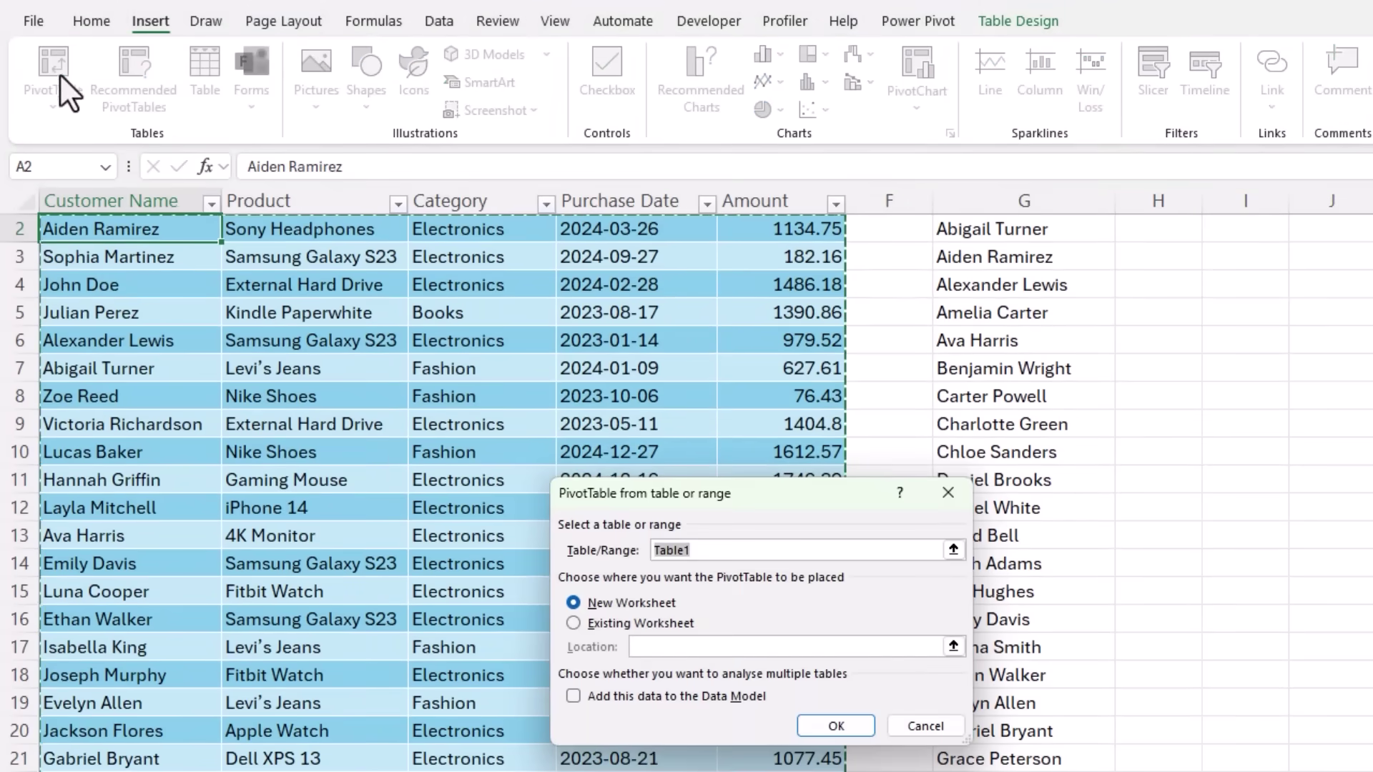
pyautogui.click(835, 726)
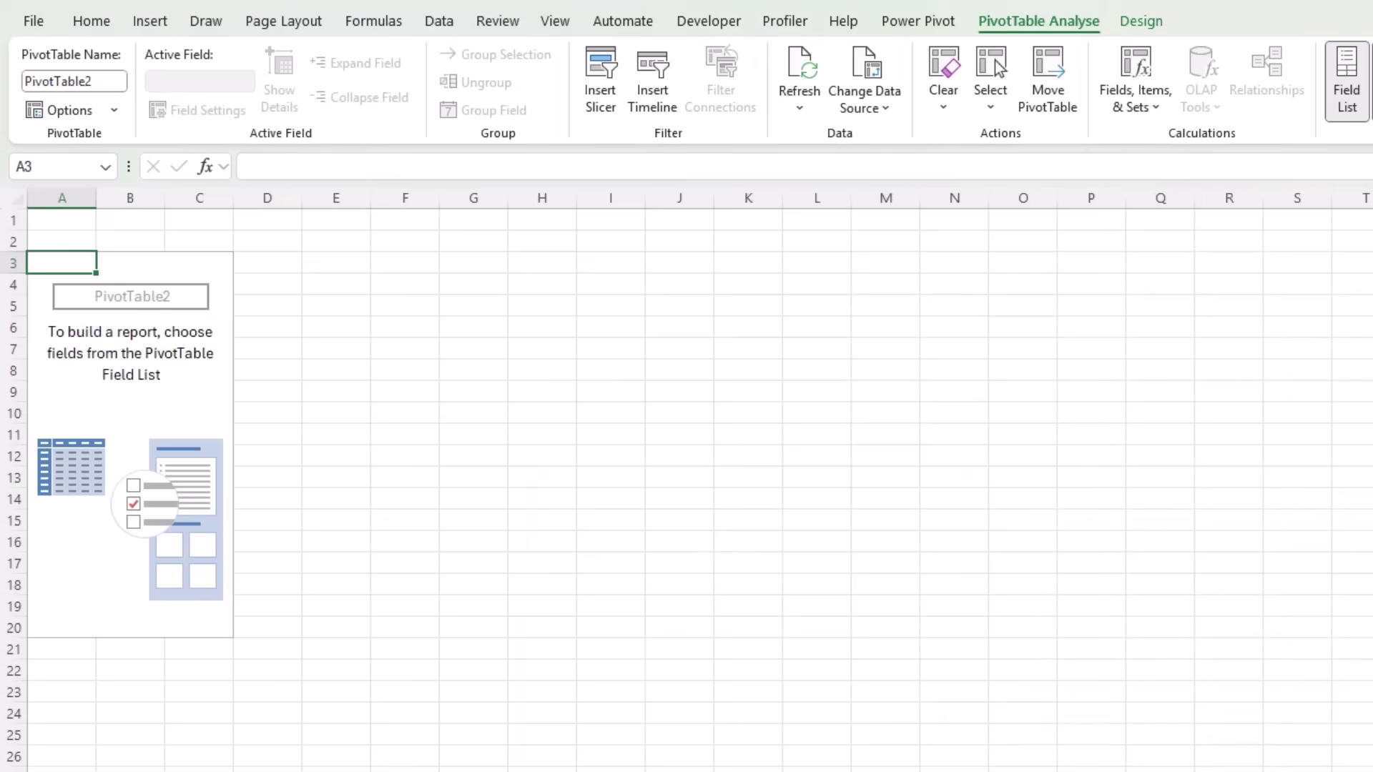
pyautogui.moveTo(929, 315); pyautogui.dragTo(683, 247)
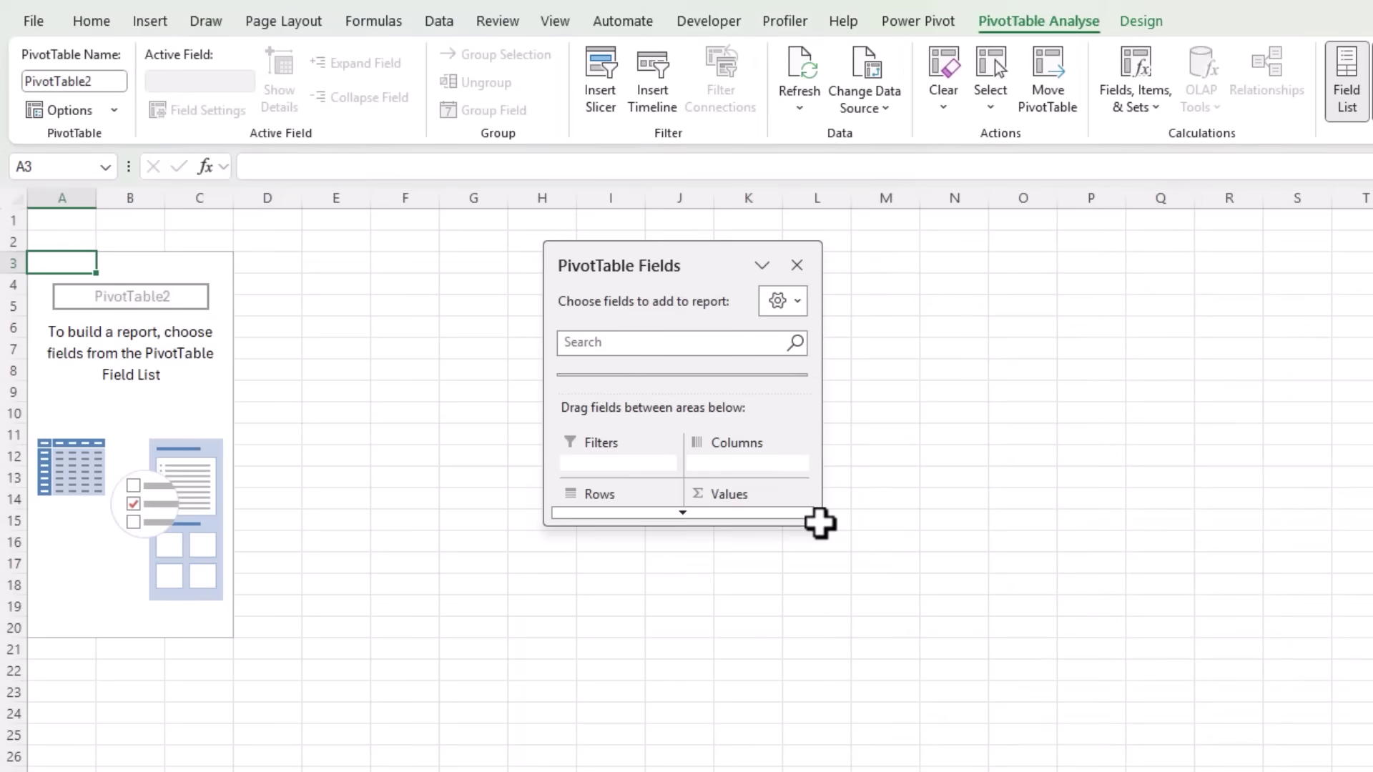
pyautogui.moveTo(818, 524); pyautogui.dragTo(946, 771)
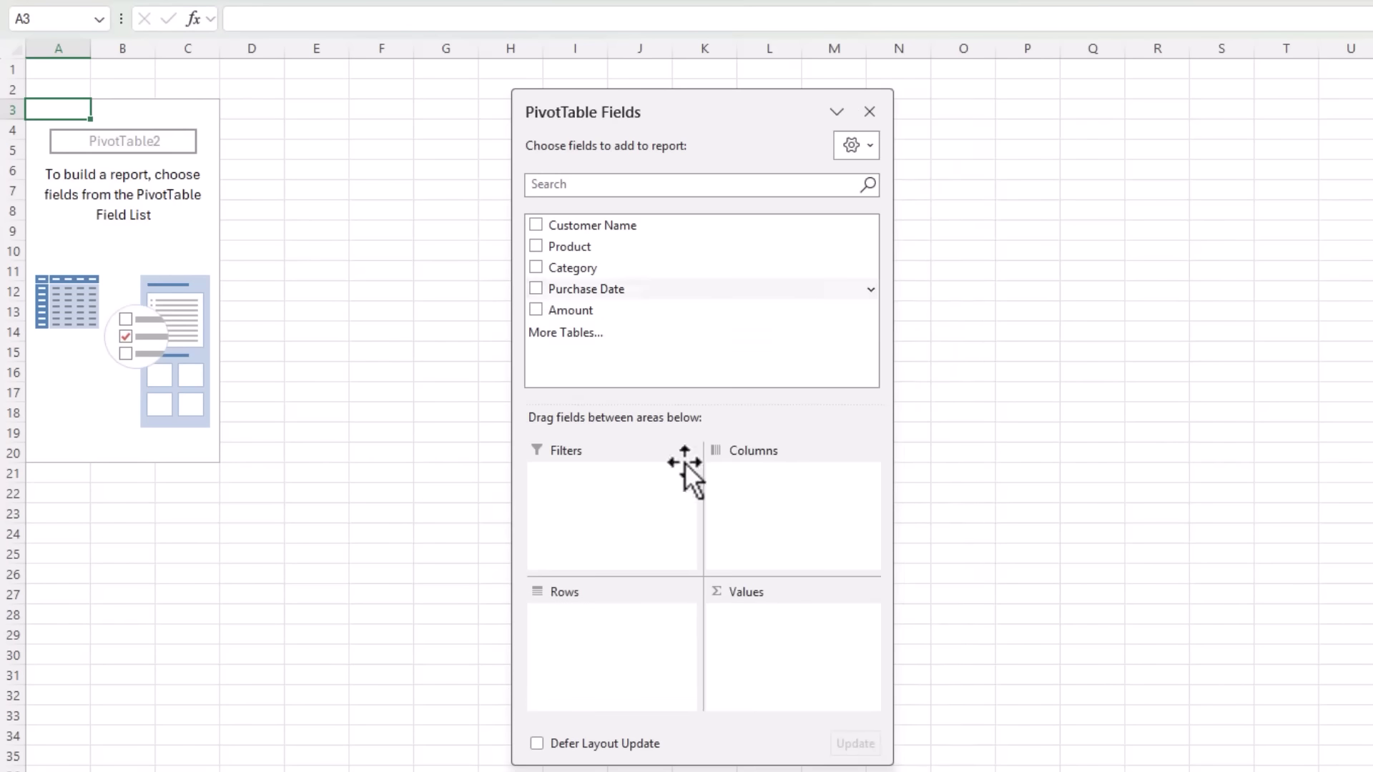
# Step: Add Product, Category and Purchase Date as rows with Sum of Amount
pyautogui.click(534, 246)
pyautogui.click(536, 268)
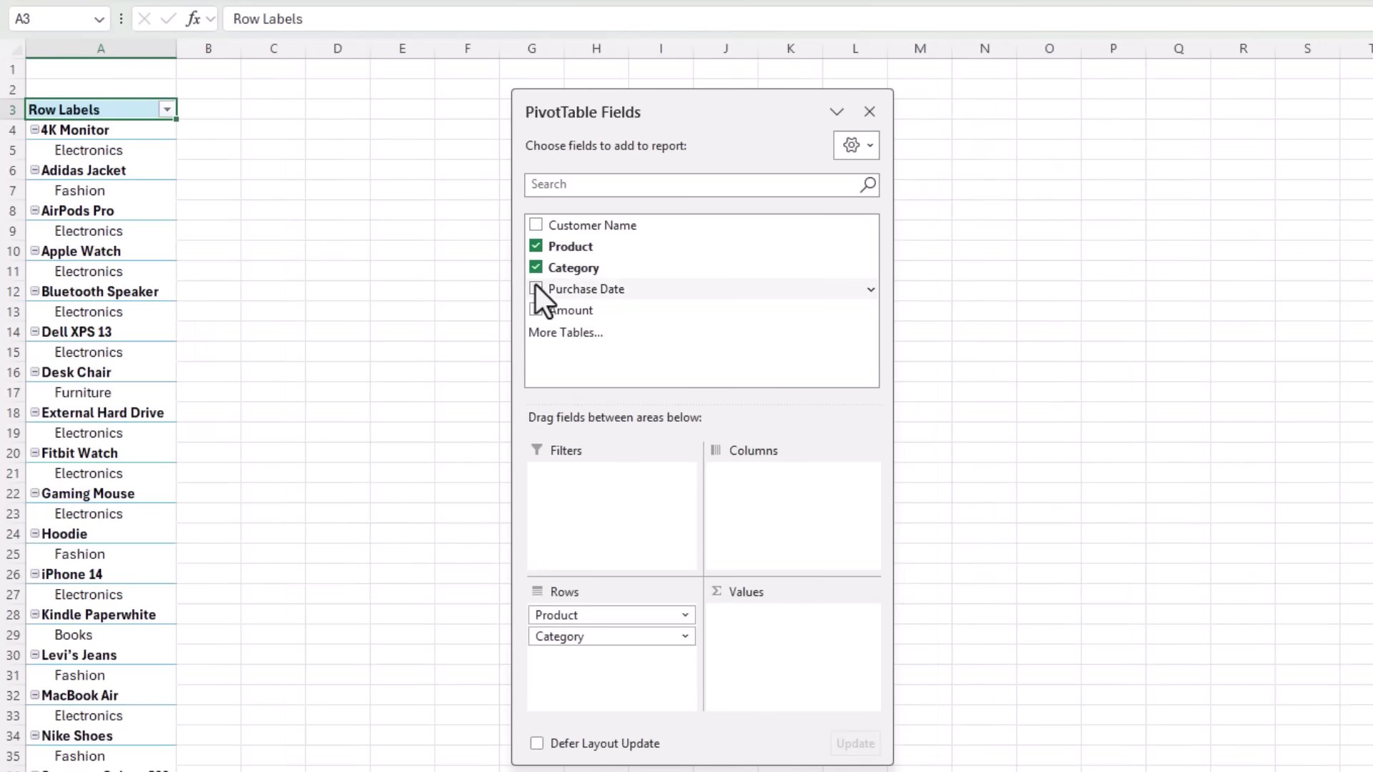
pyautogui.click(535, 288)
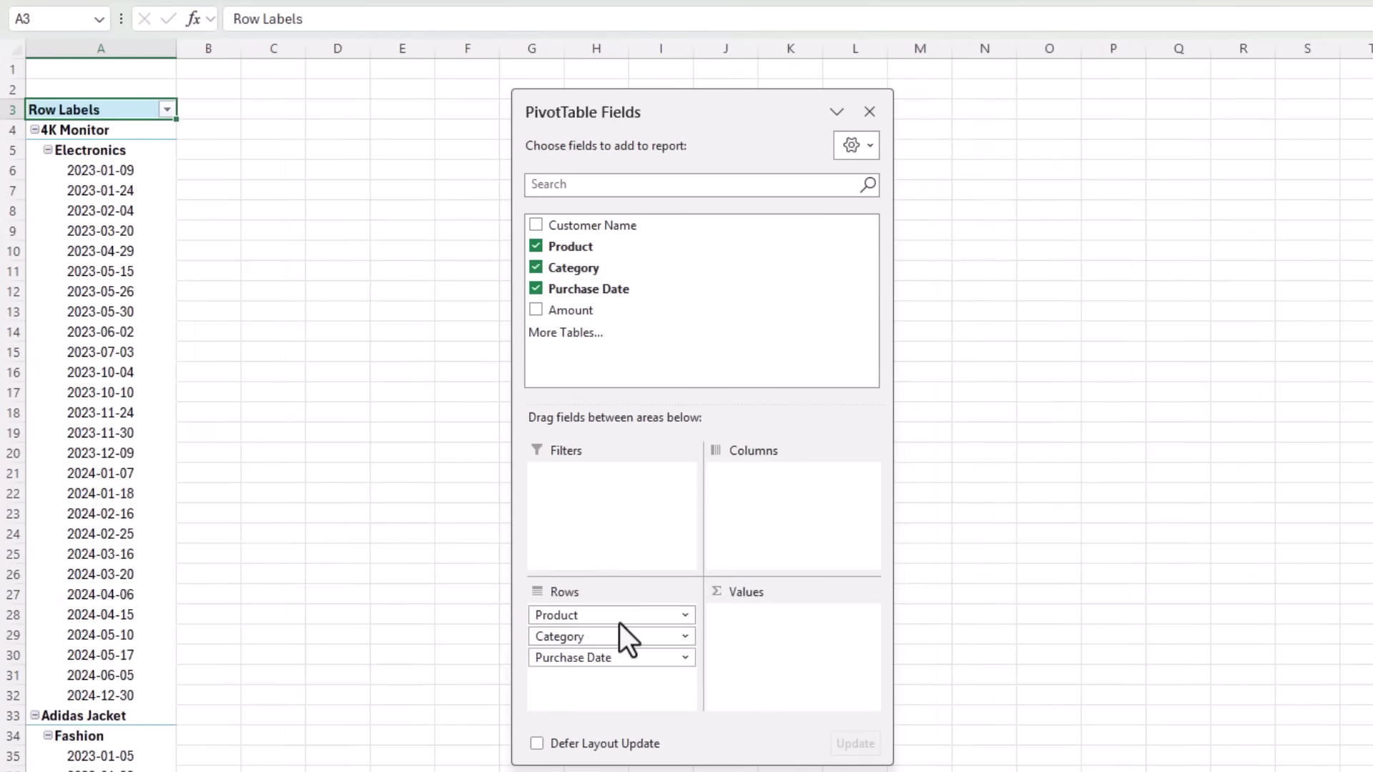
pyautogui.click(535, 310)
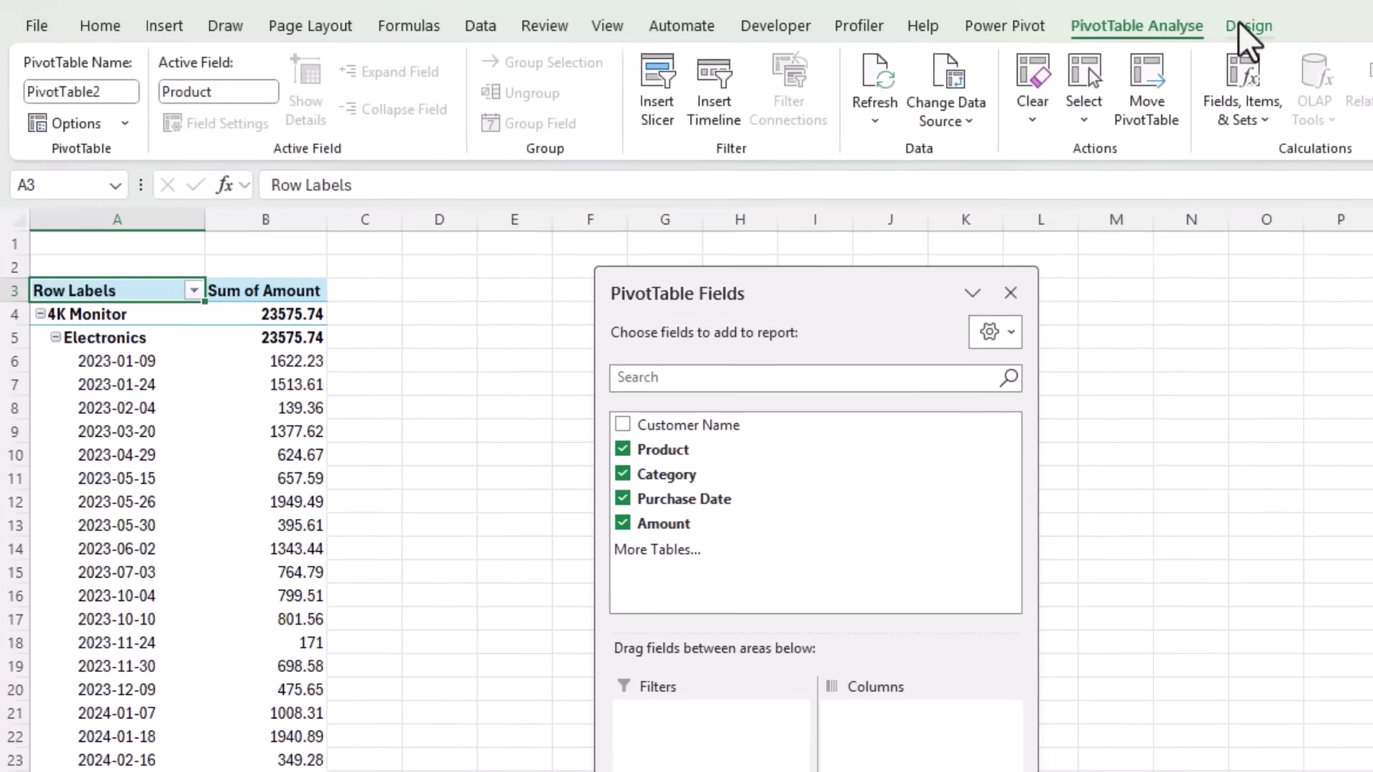
# Step: Switch the pivot table to Tabular Form and hide all subtotals
pyautogui.click(1247, 26)
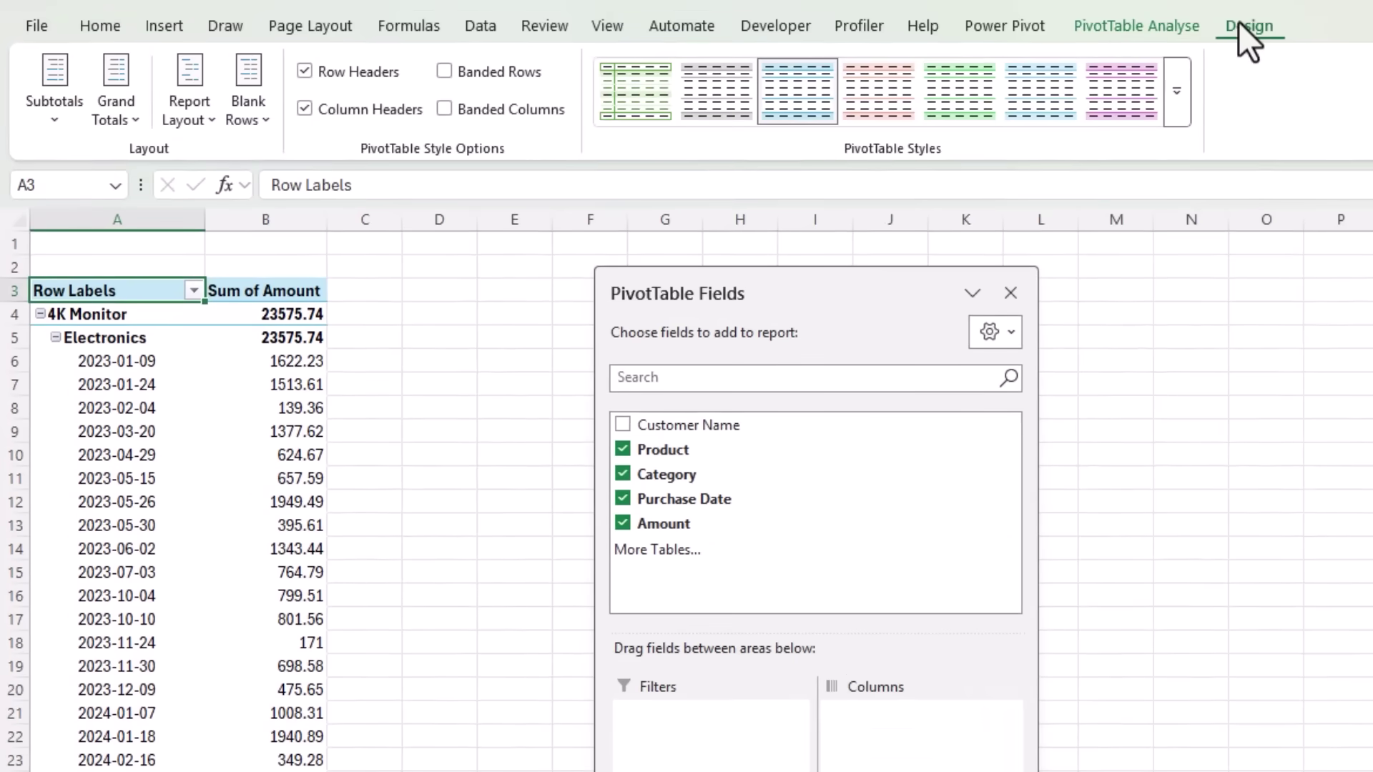
pyautogui.click(187, 106)
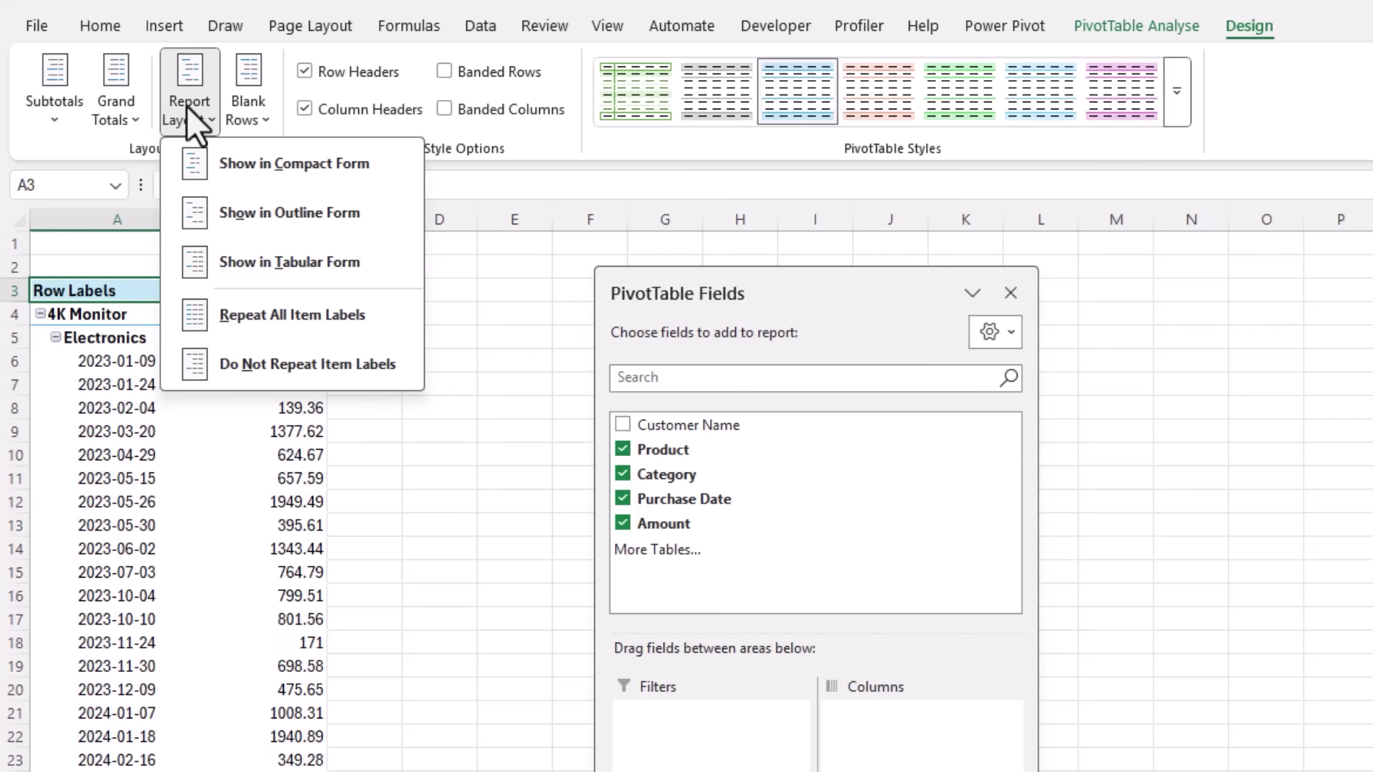
pyautogui.click(215, 262)
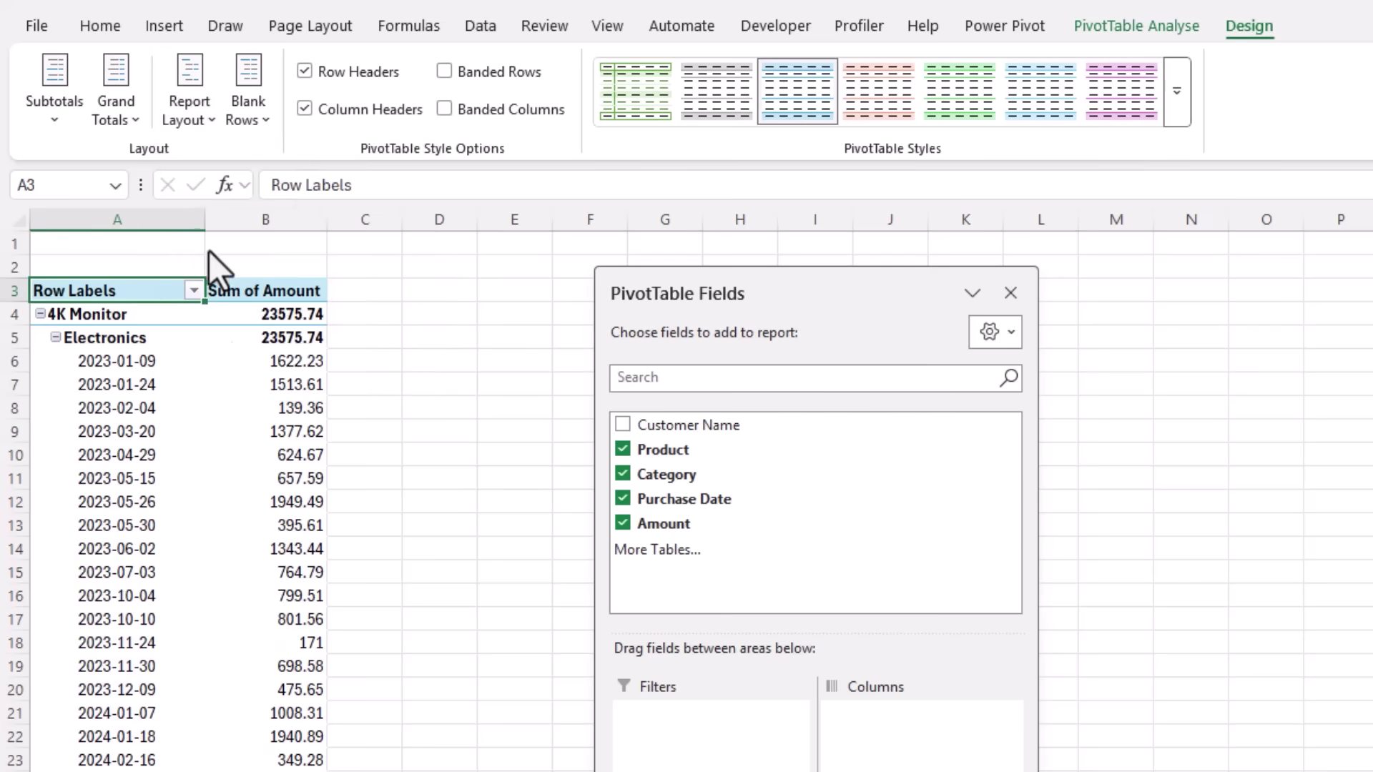
pyautogui.click(55, 100)
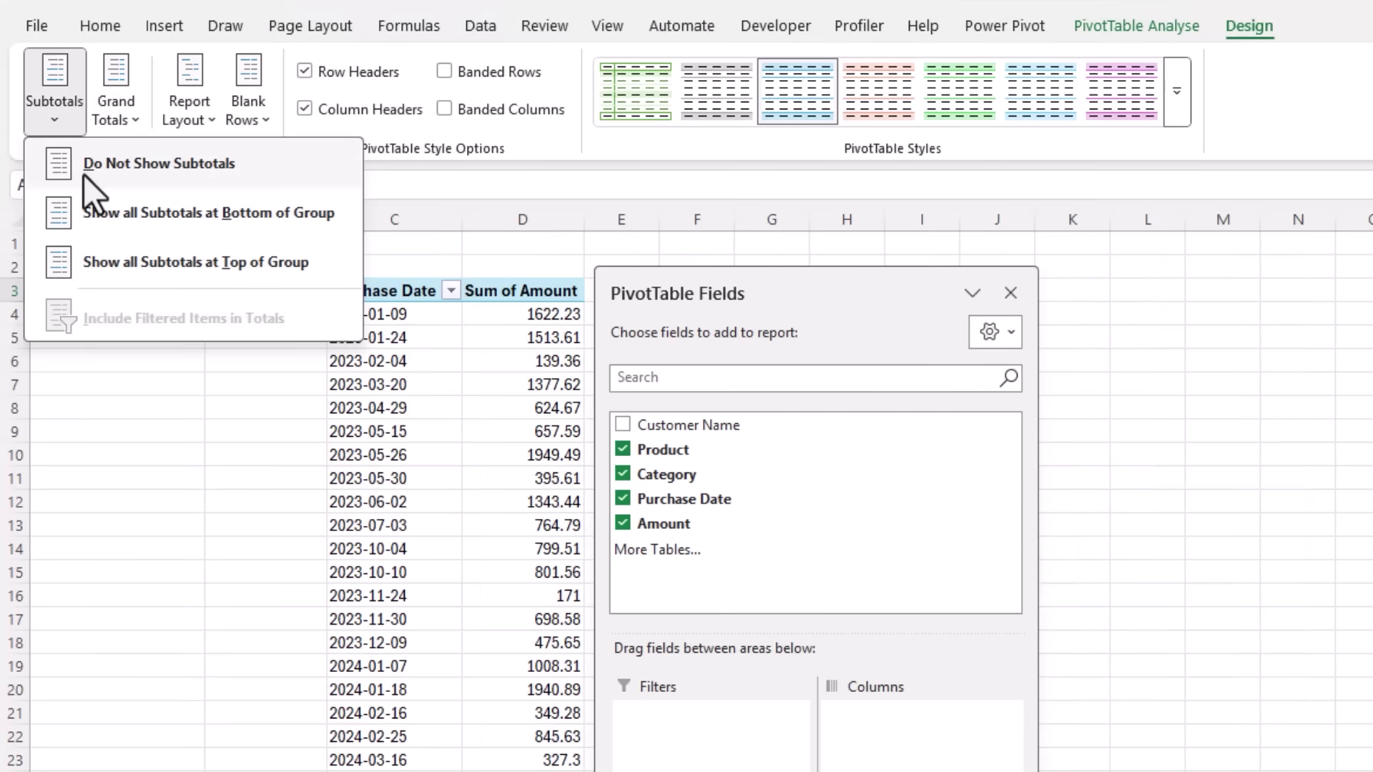
pyautogui.click(83, 175)
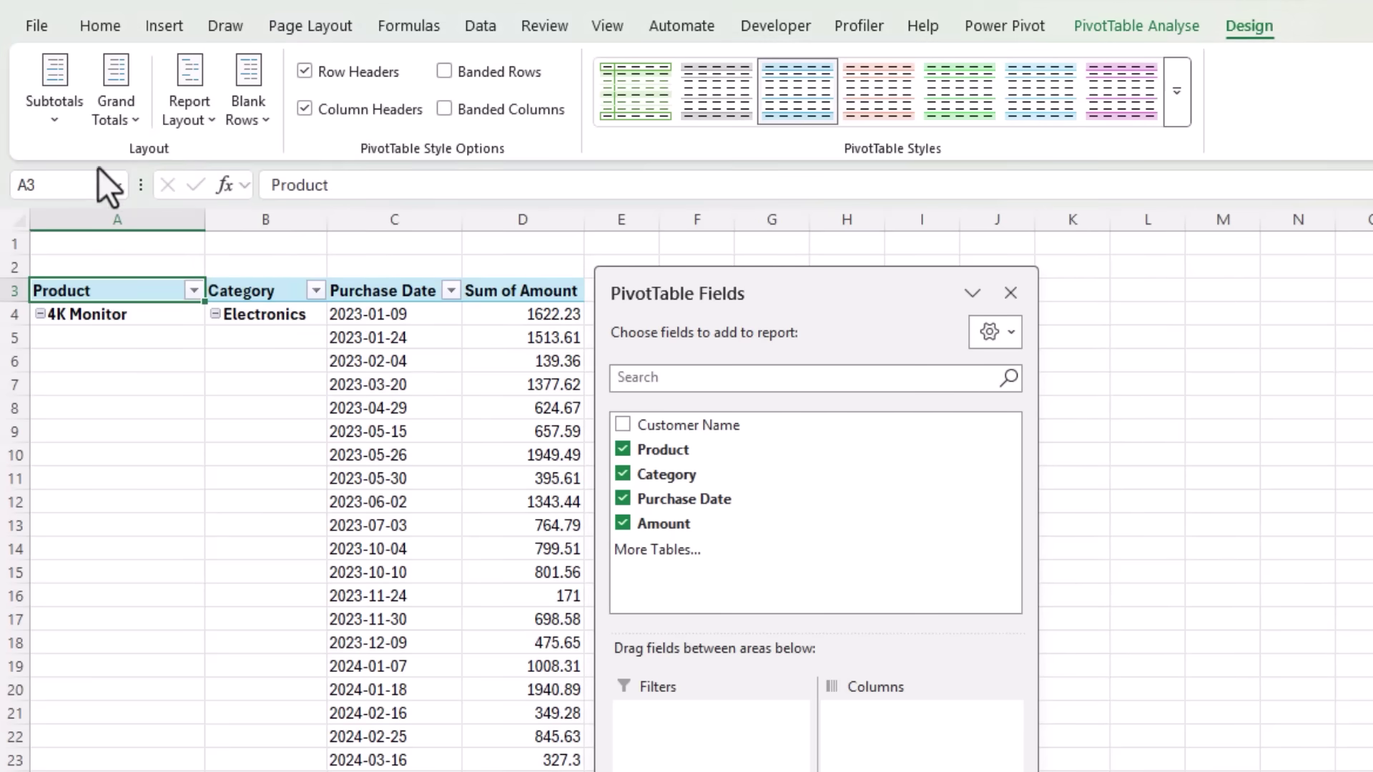
# Step: Repeat all item labels on every row and move the field list aside
pyautogui.click(194, 122)
pyautogui.click(194, 320)
pyautogui.moveTo(650, 297); pyautogui.dragTo(851, 308)
pyautogui.scroll(-9, 345, 422)
pyautogui.scroll(9, 346, 429)
# Step: Add a Customer Name slicer at the sheet's top-left, enlarging row 2 to hold it
pyautogui.rightClick(906, 436)
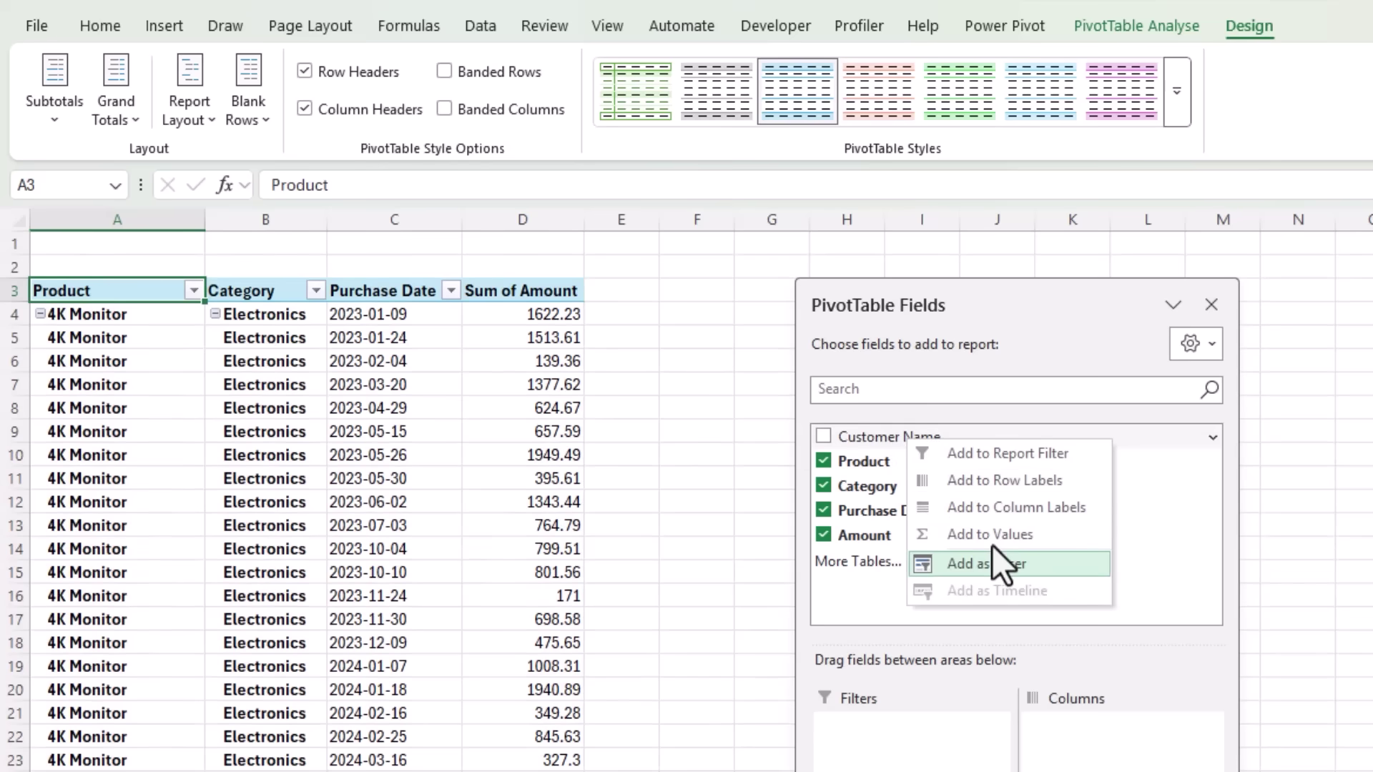
pyautogui.click(1039, 564)
pyautogui.click(1212, 305)
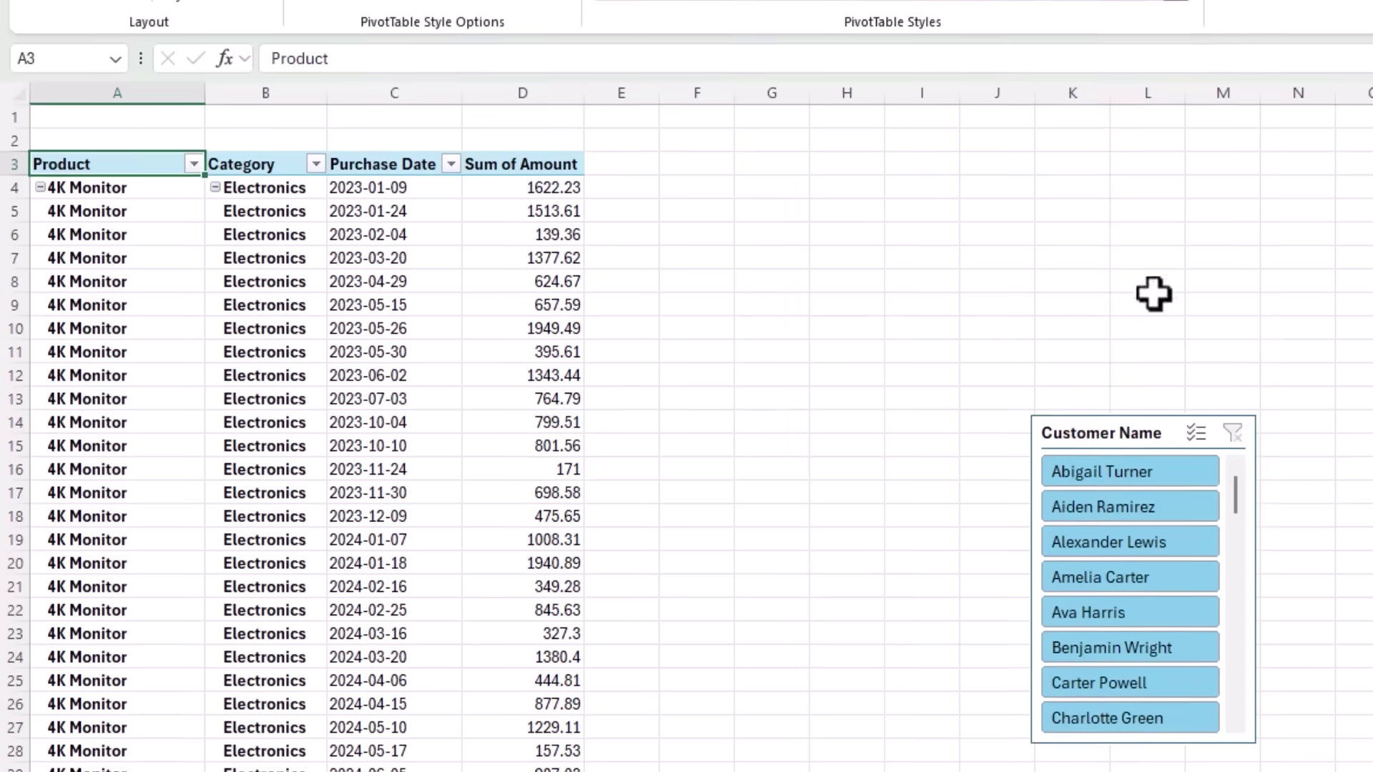
pyautogui.moveTo(1078, 432); pyautogui.dragTo(98, 97)
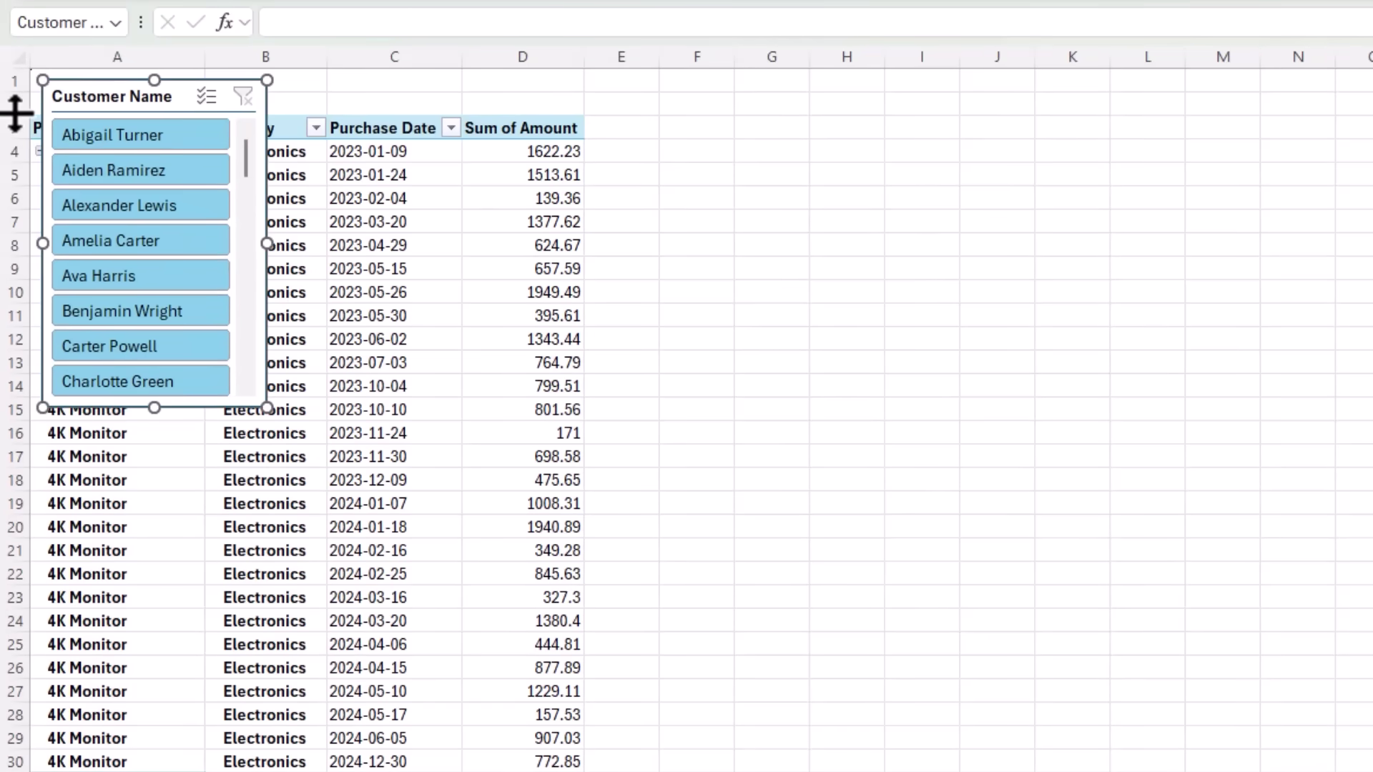
pyautogui.moveTo(15, 113); pyautogui.dragTo(42, 404)
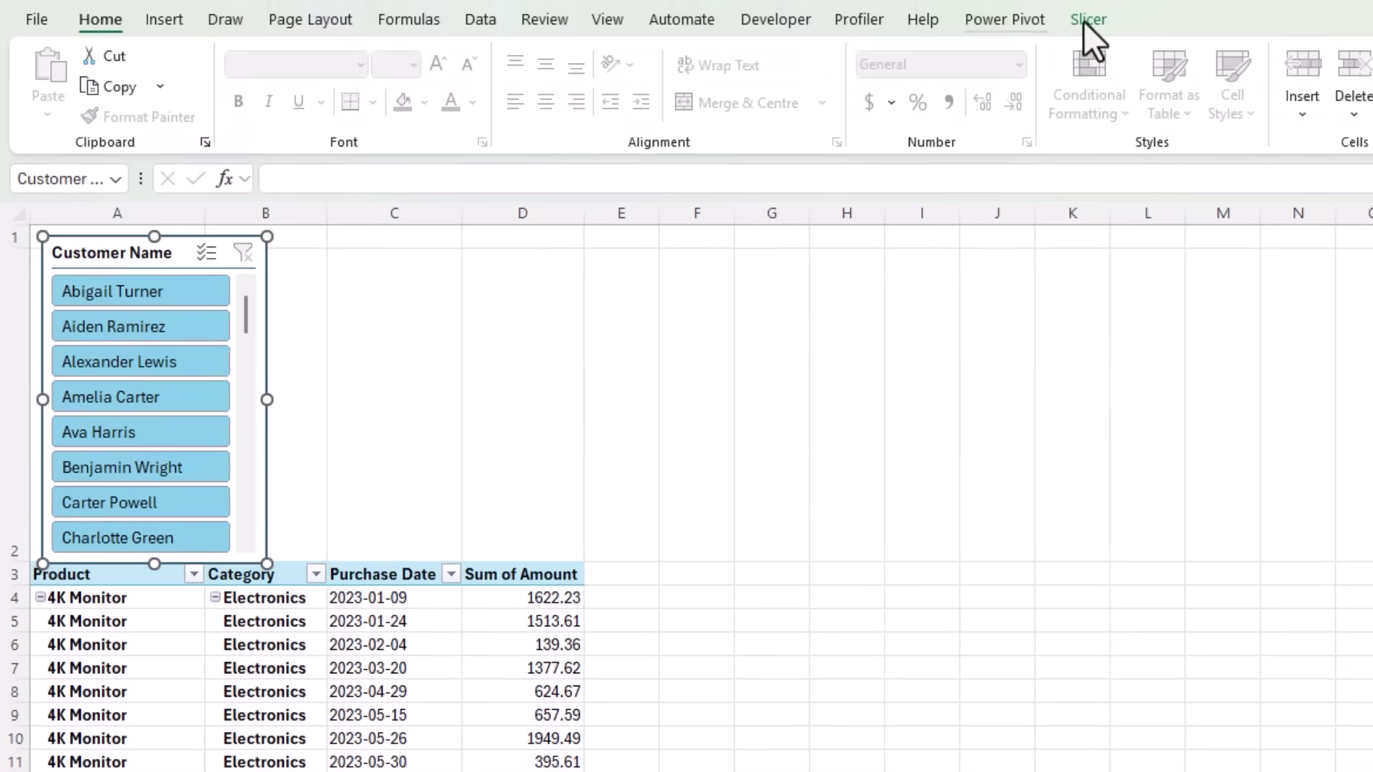
# Step: Give the slicer 3 button columns and widen it to fit full customer names
pyautogui.click(1087, 20)
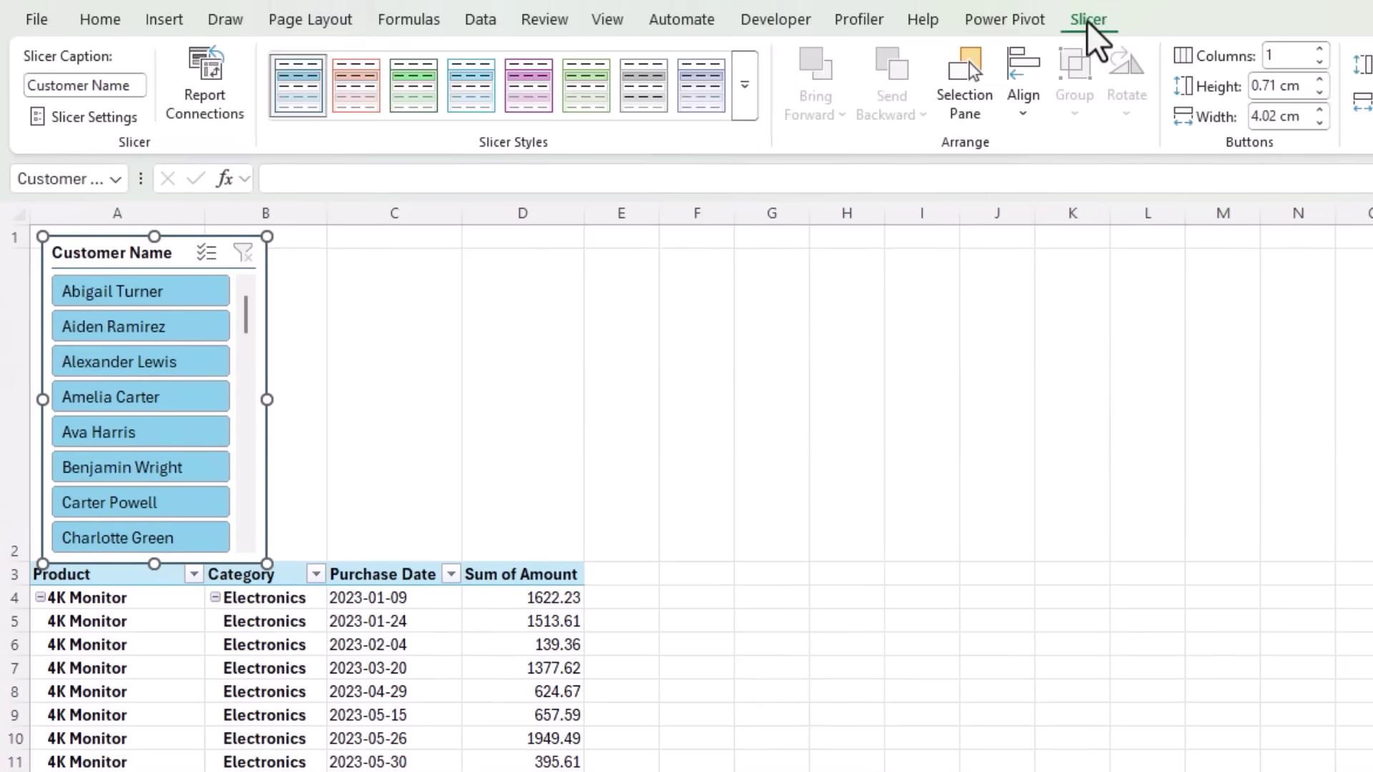
pyautogui.click(1320, 50)
pyautogui.click(1320, 50)
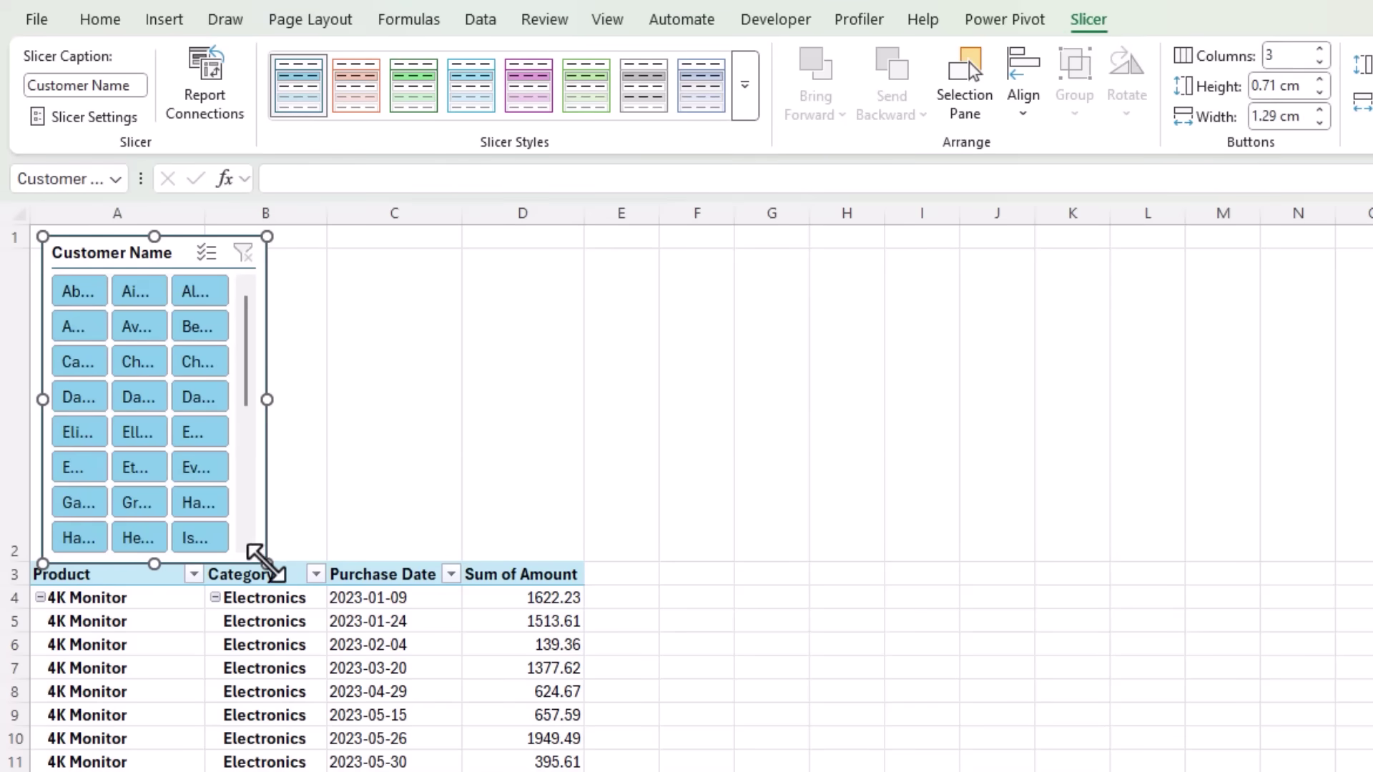
pyautogui.moveTo(268, 564); pyautogui.dragTo(572, 536)
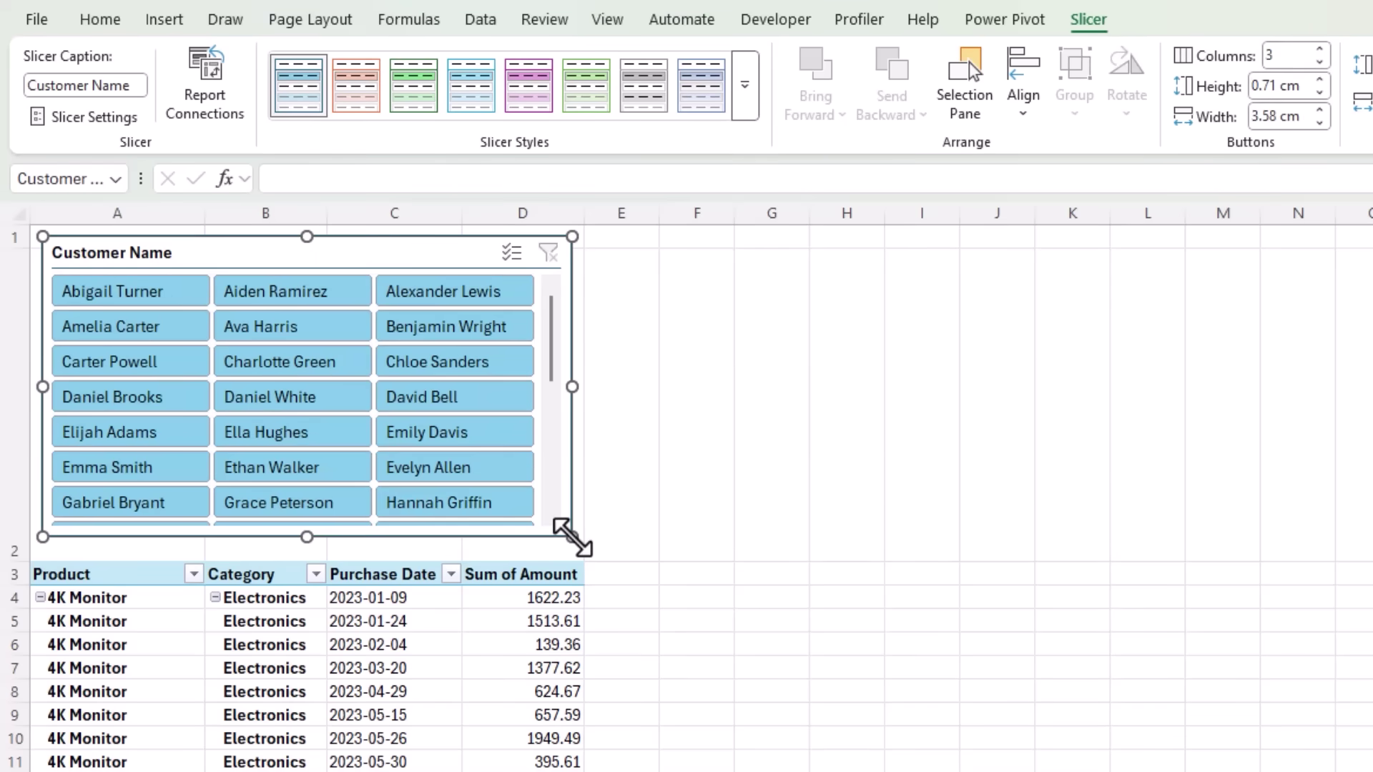
pyautogui.click(697, 401)
# Step: Filter the pivot table to a single customer using the slicer buttons
pyautogui.click(131, 326)
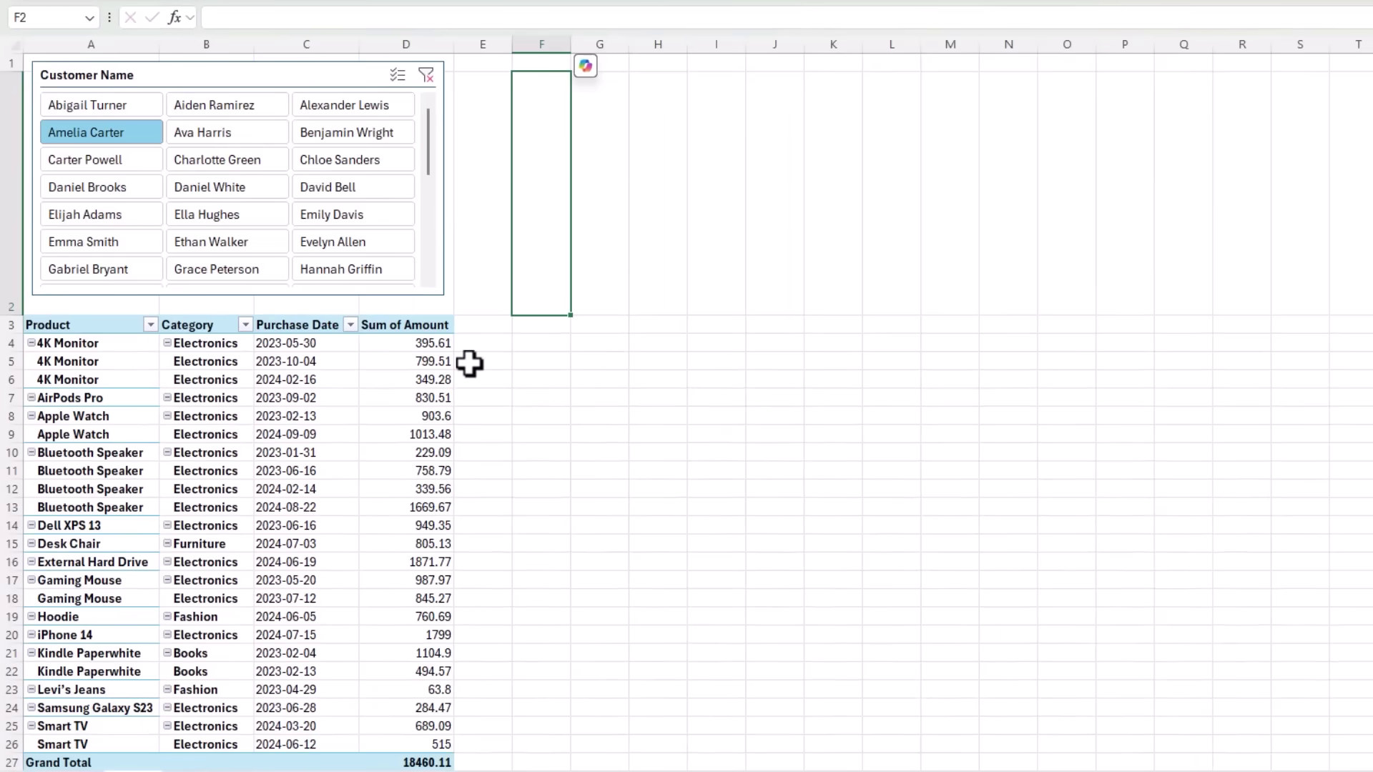
pyautogui.click(105, 161)
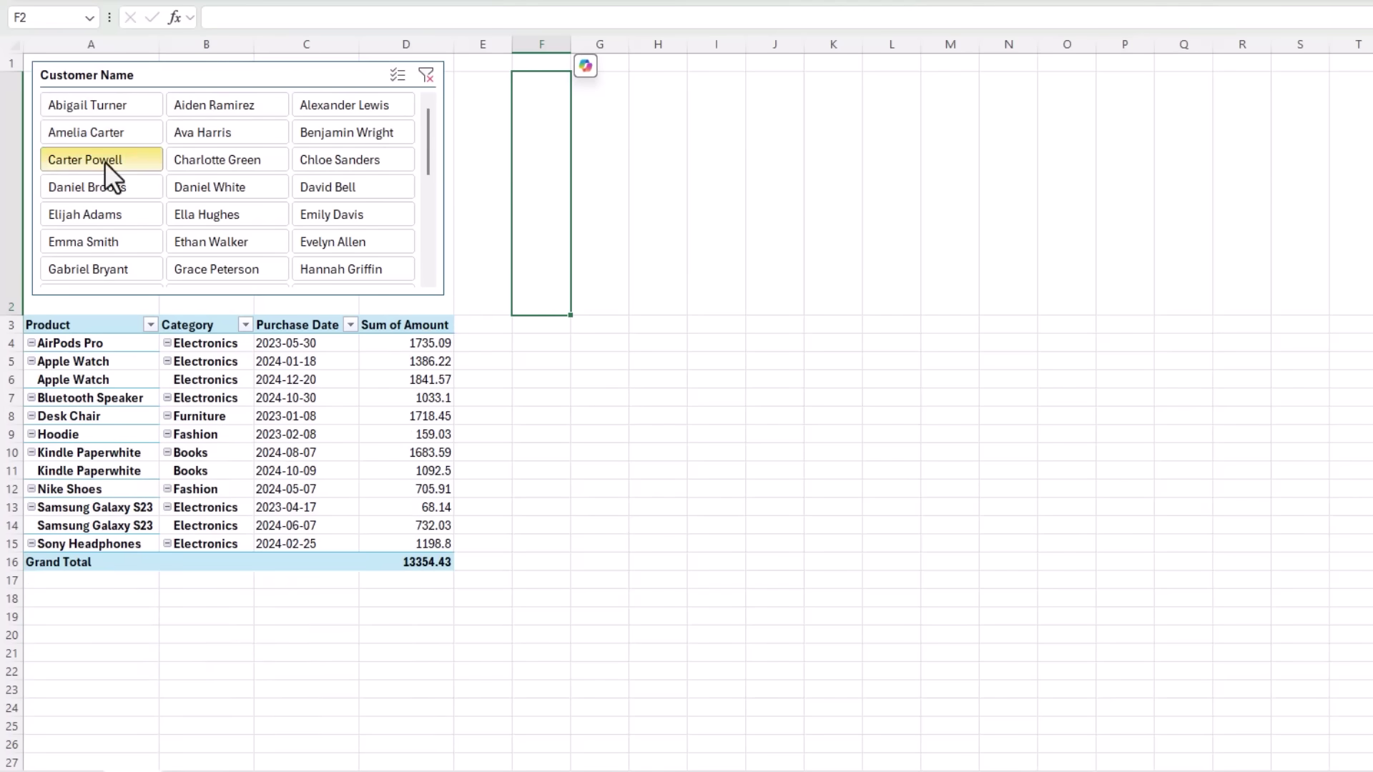
pyautogui.click(340, 185)
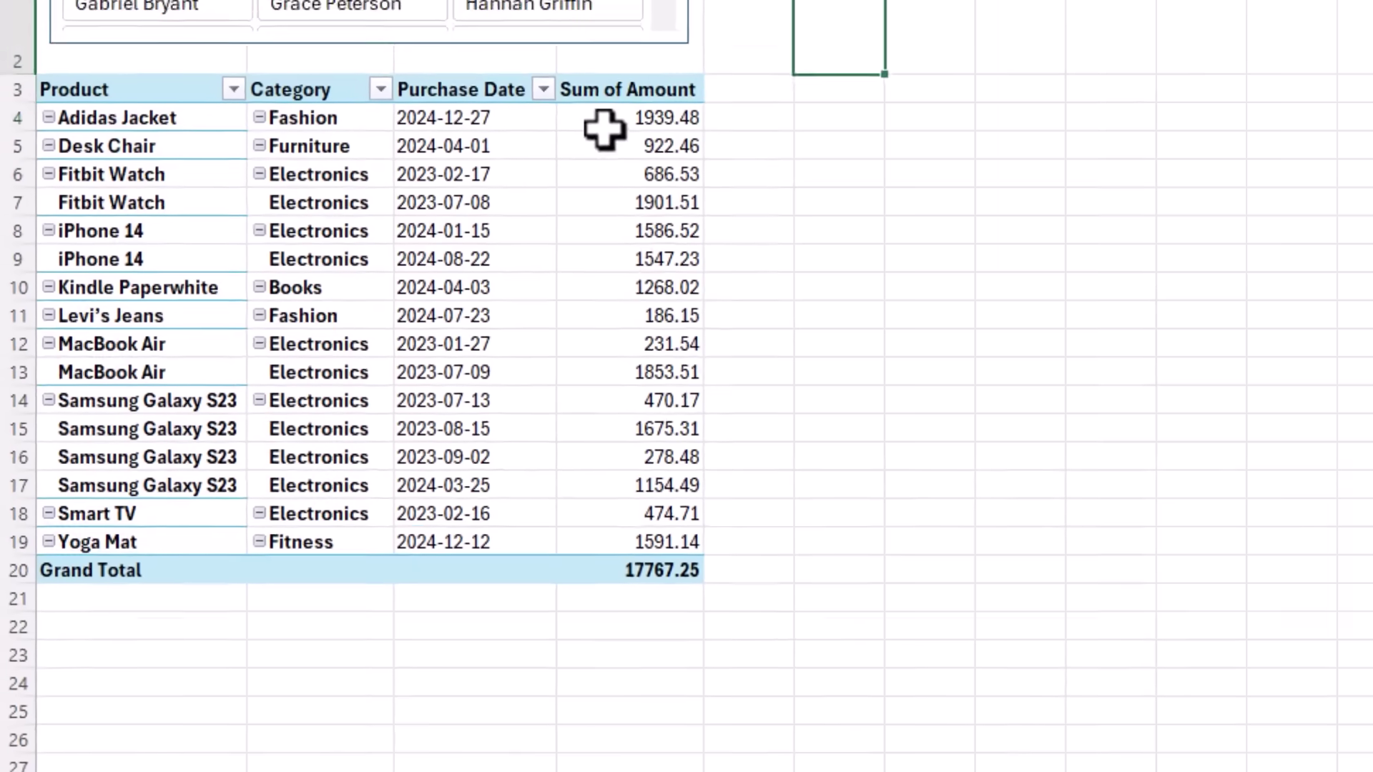
# Step: Sort the Sum of Amount values from largest to smallest
pyautogui.click(390, 347)
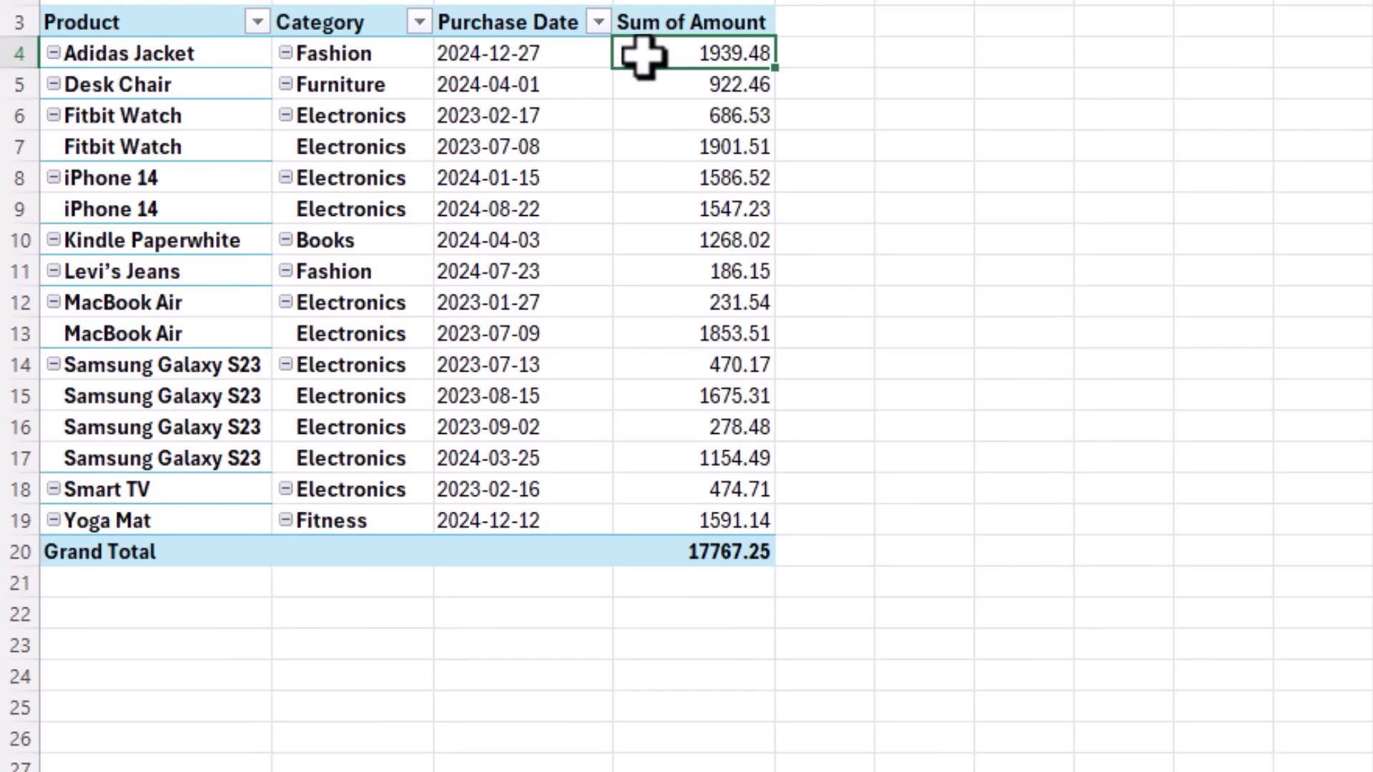
pyautogui.rightClick(635, 55)
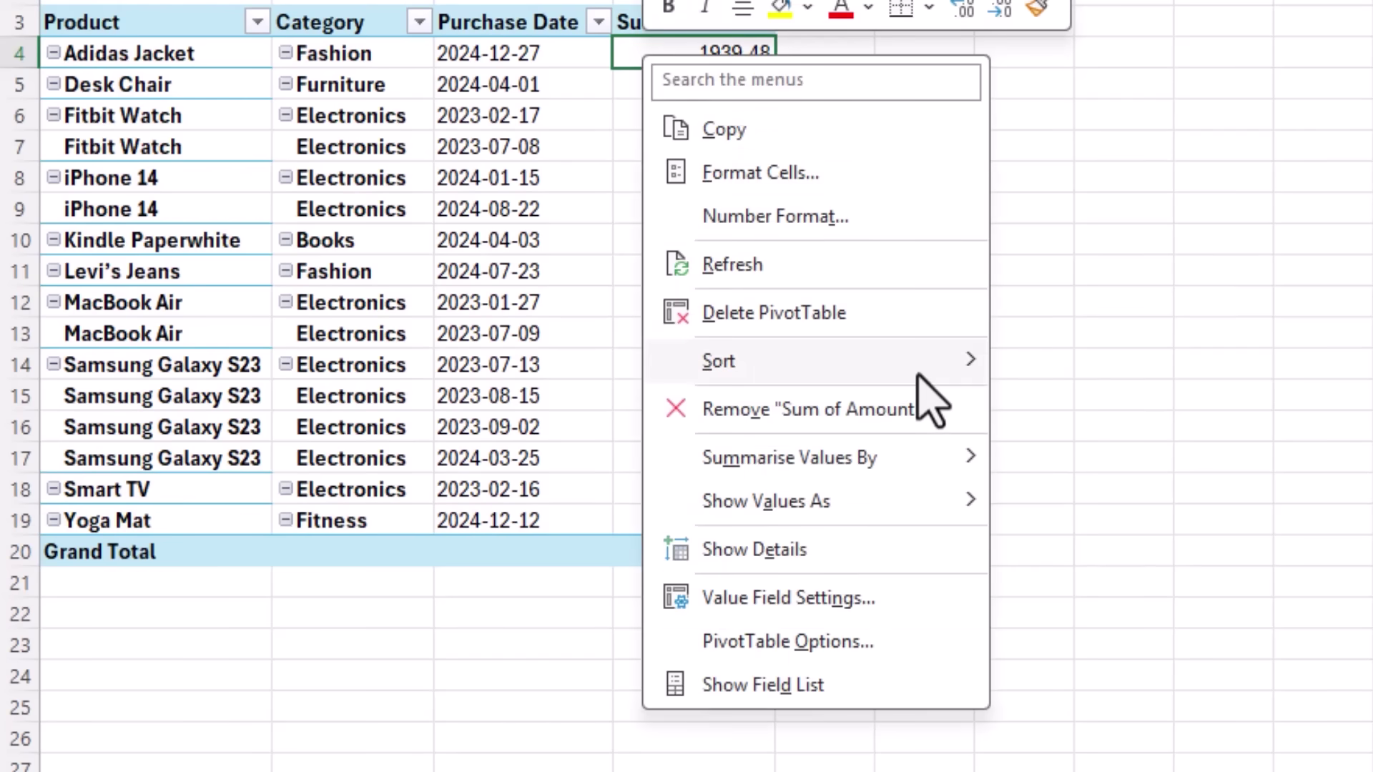
pyautogui.moveTo(921, 366)
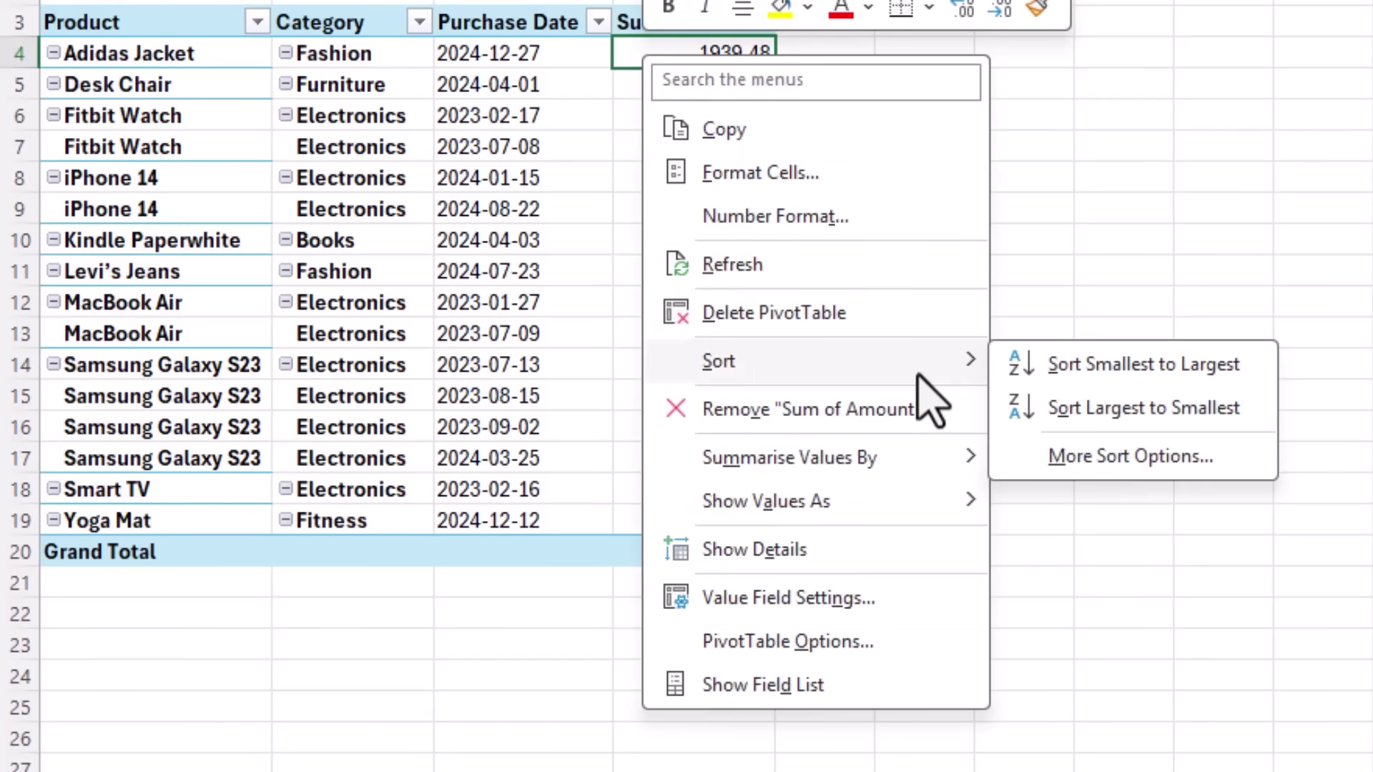
pyautogui.click(1092, 418)
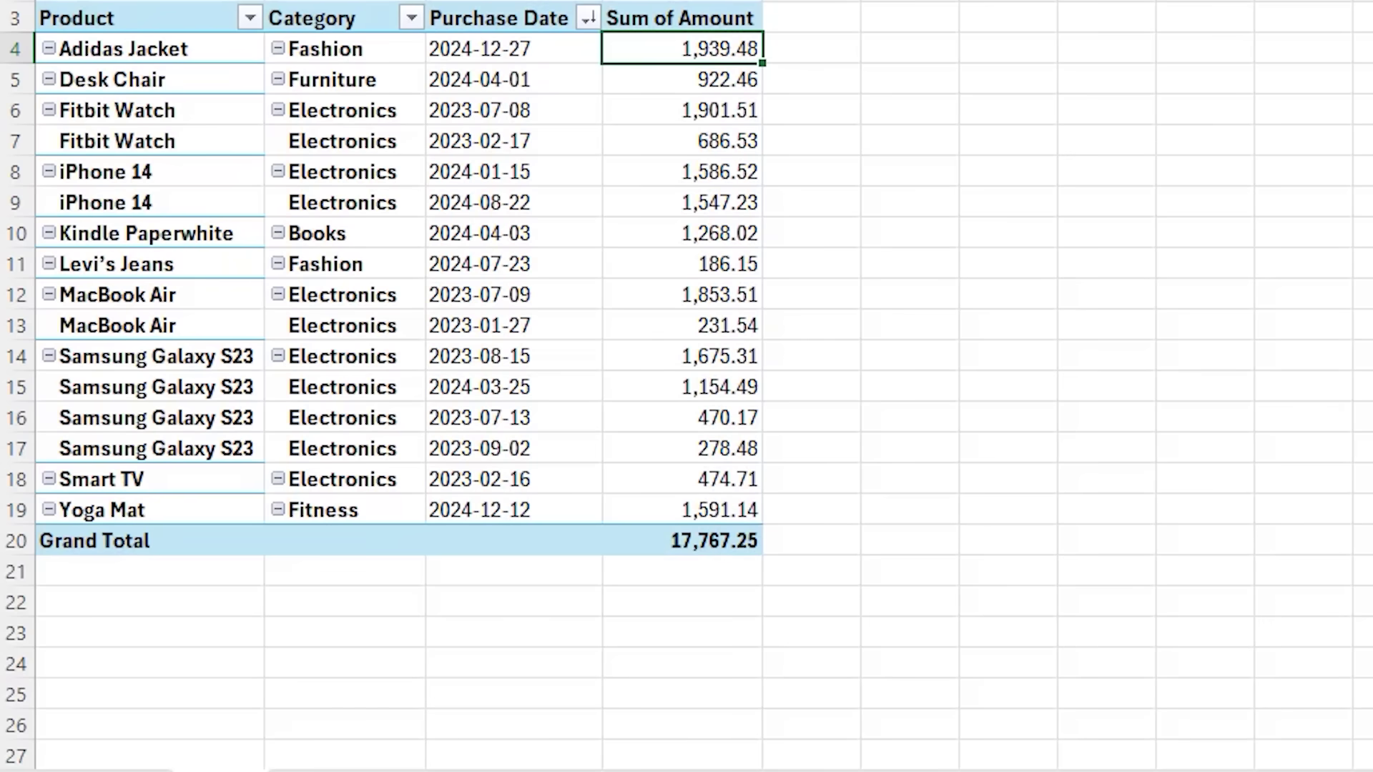
# Step: Sort the Product field descending by Sum of Amount, then bring up More Options
pyautogui.click(249, 18)
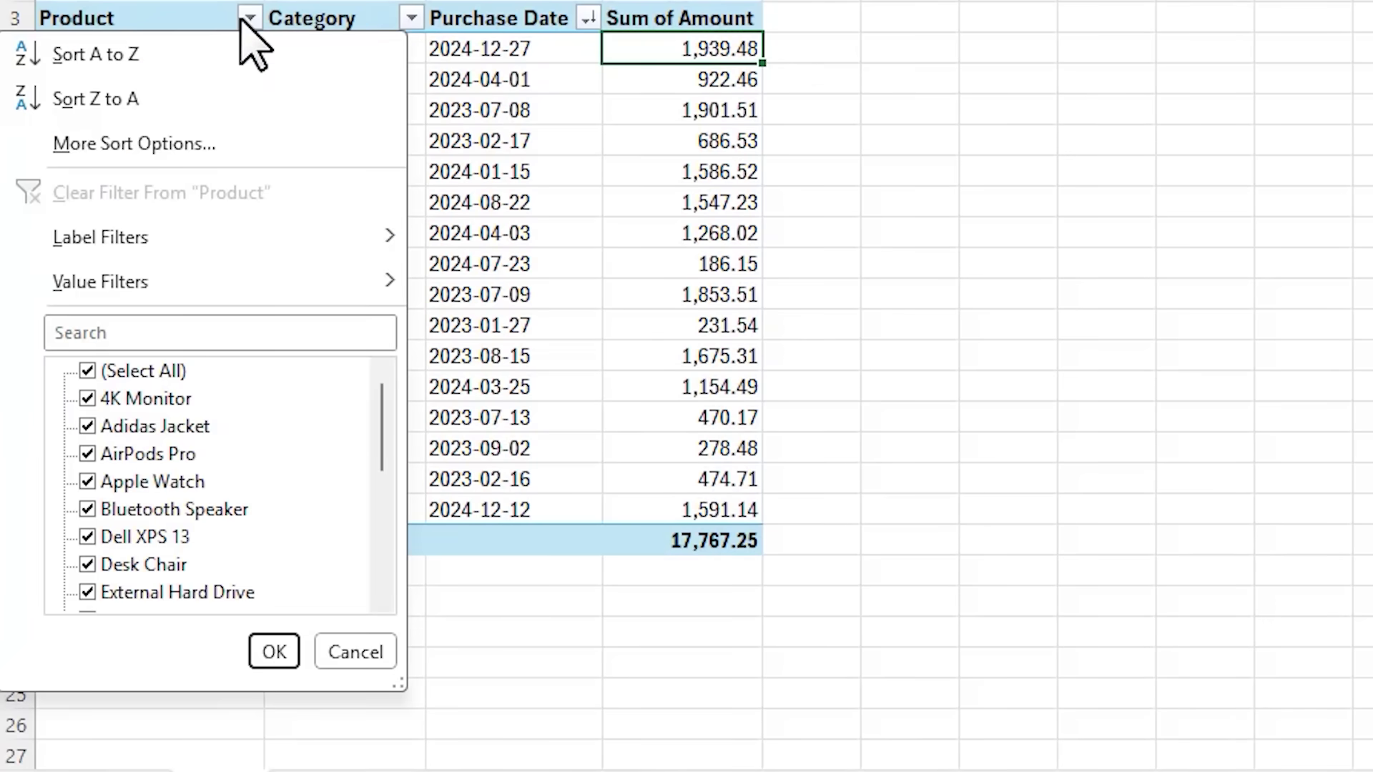
pyautogui.press('Down')
pyautogui.press('Down')
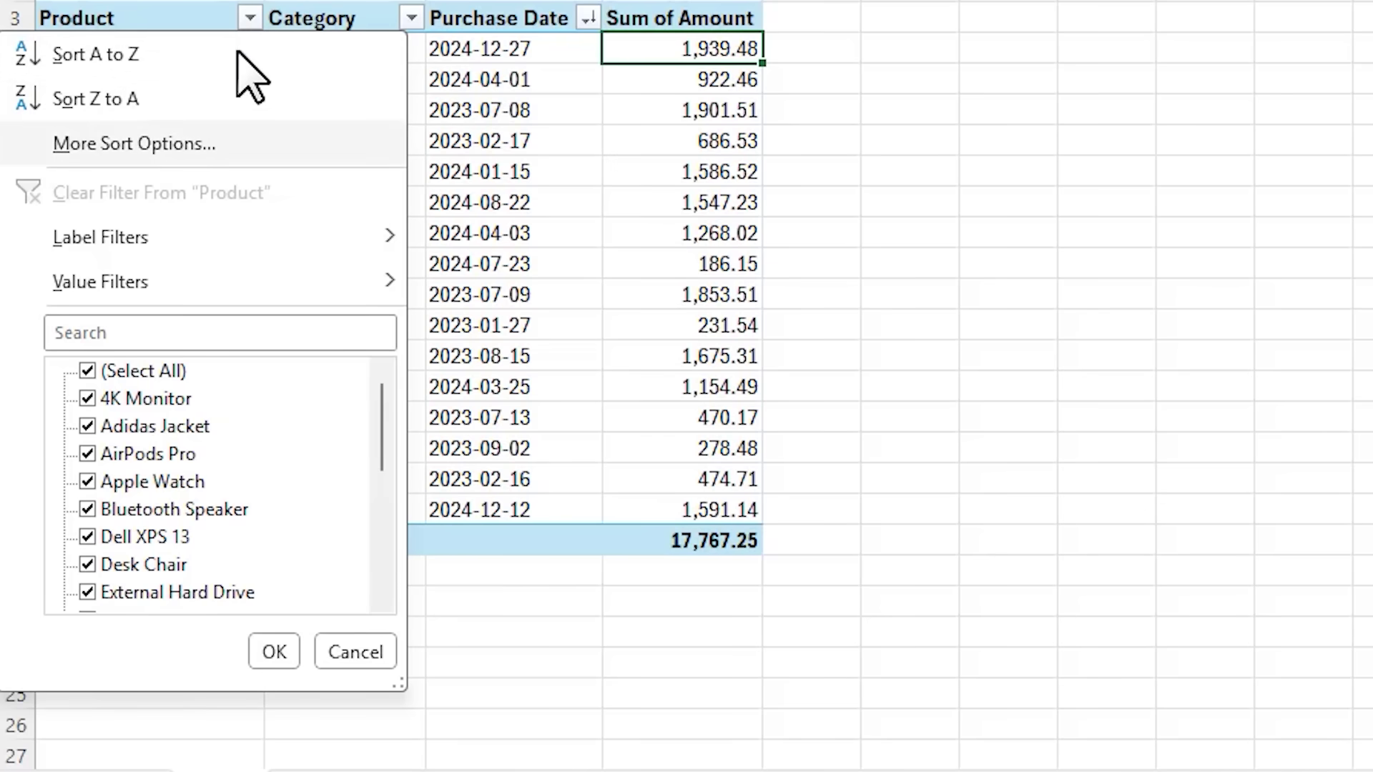
pyautogui.click(226, 143)
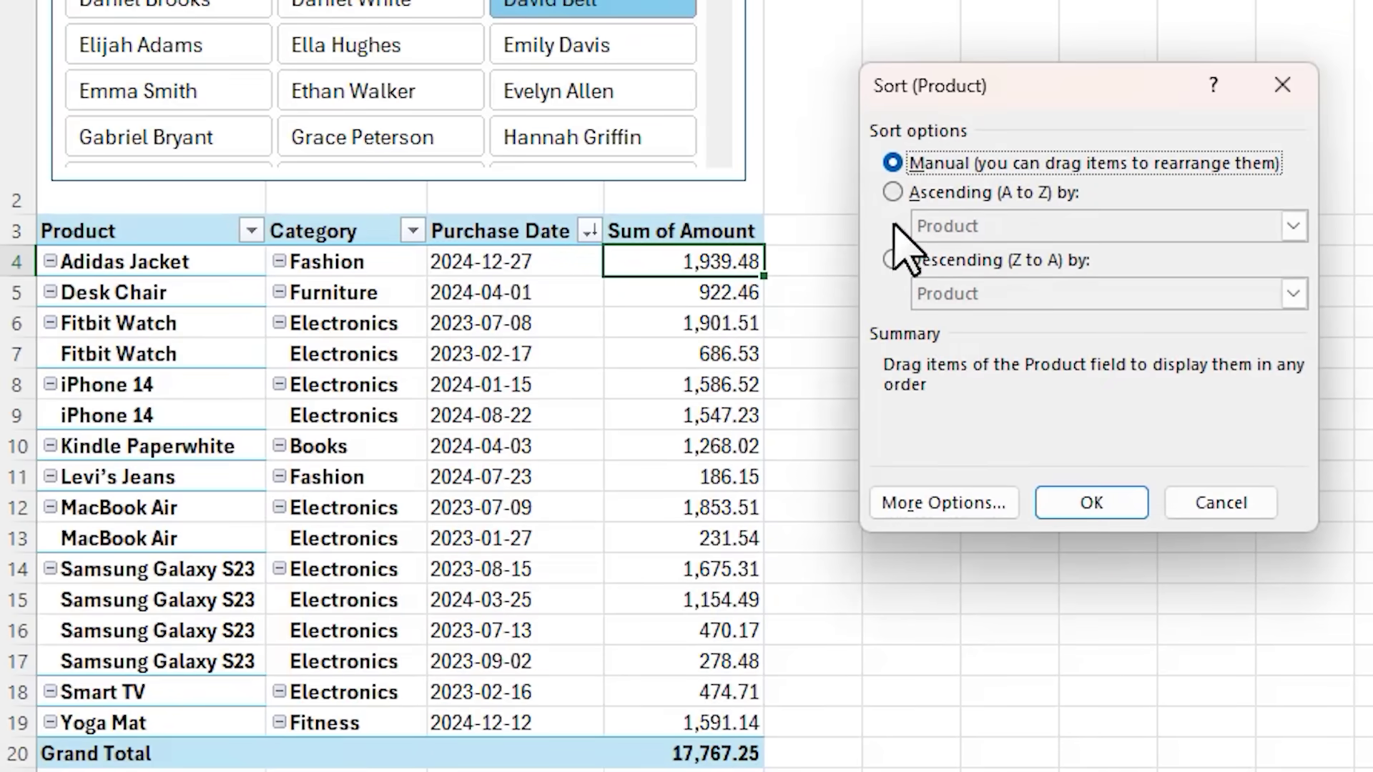
pyautogui.click(892, 193)
pyautogui.click(892, 261)
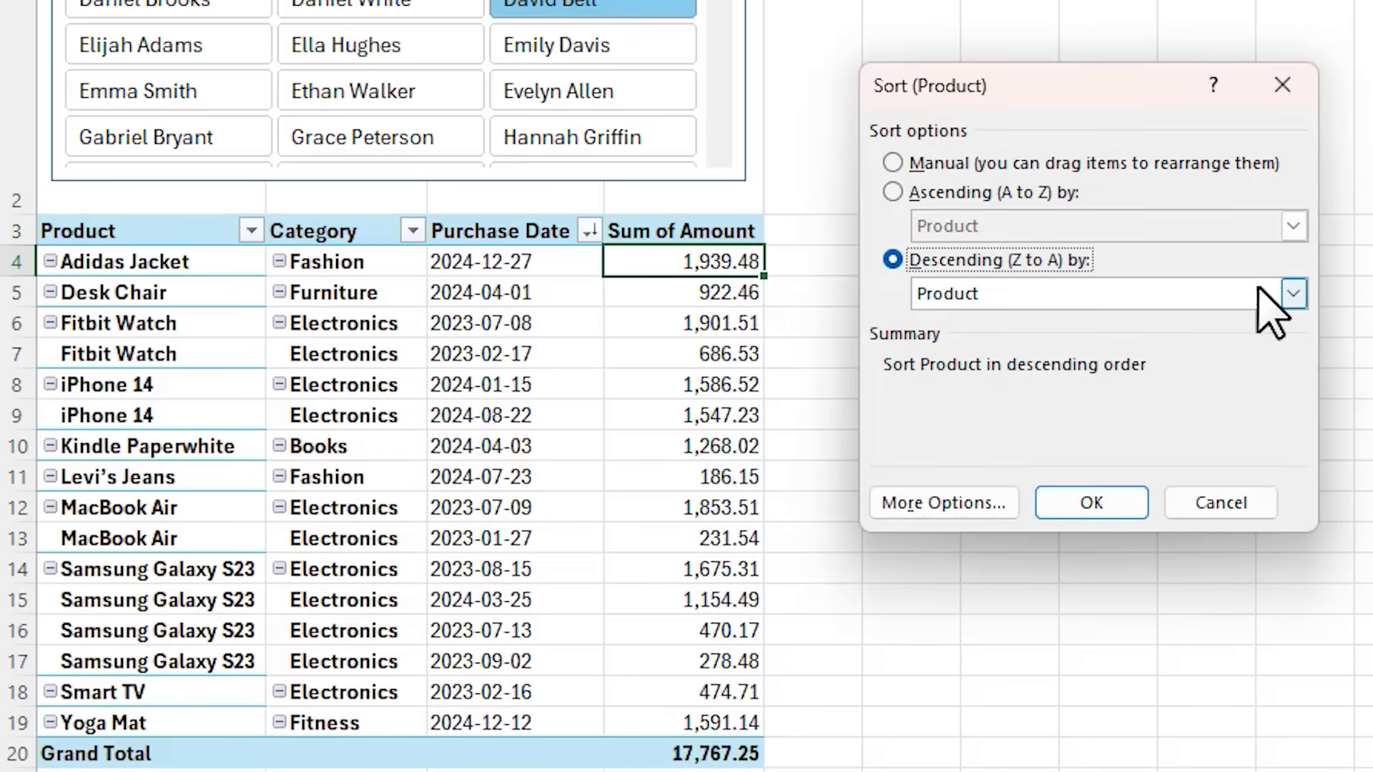
pyautogui.click(1293, 293)
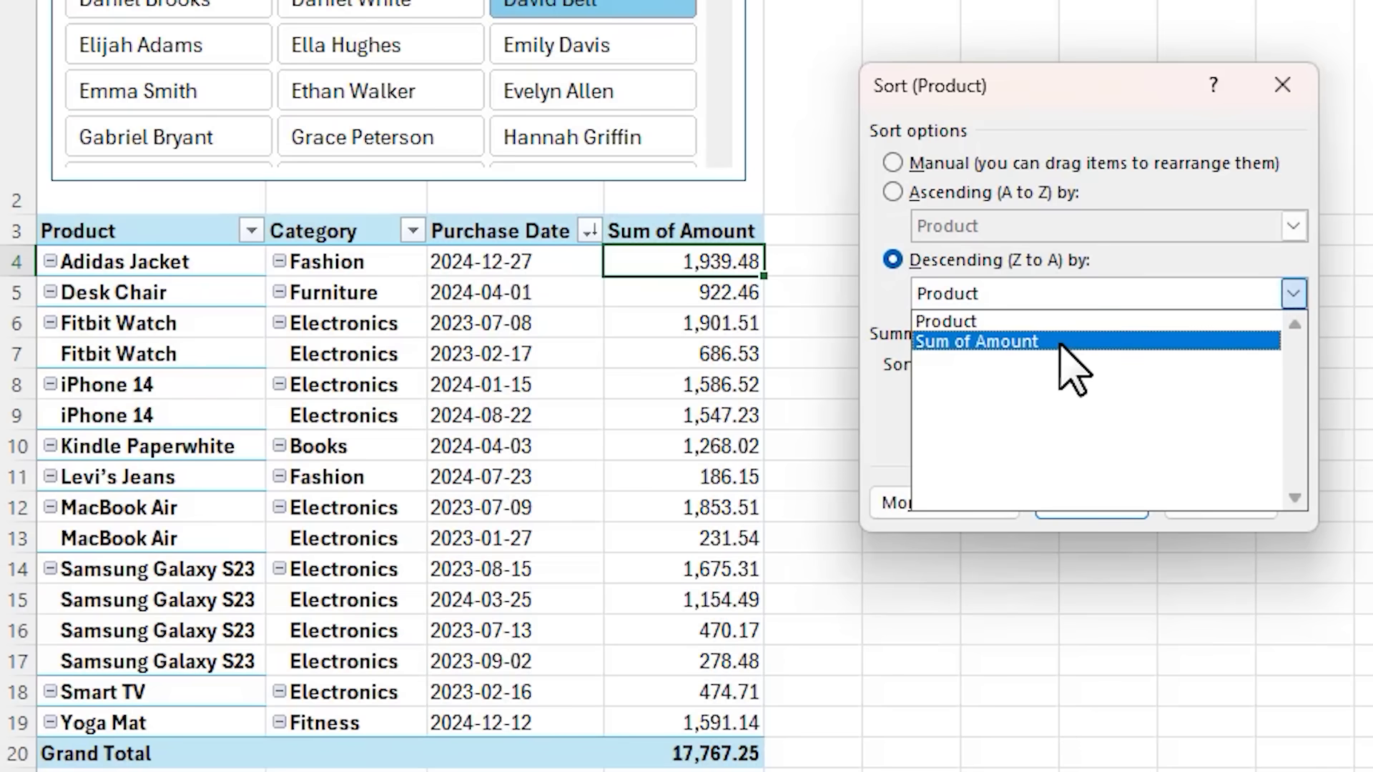
pyautogui.click(1070, 342)
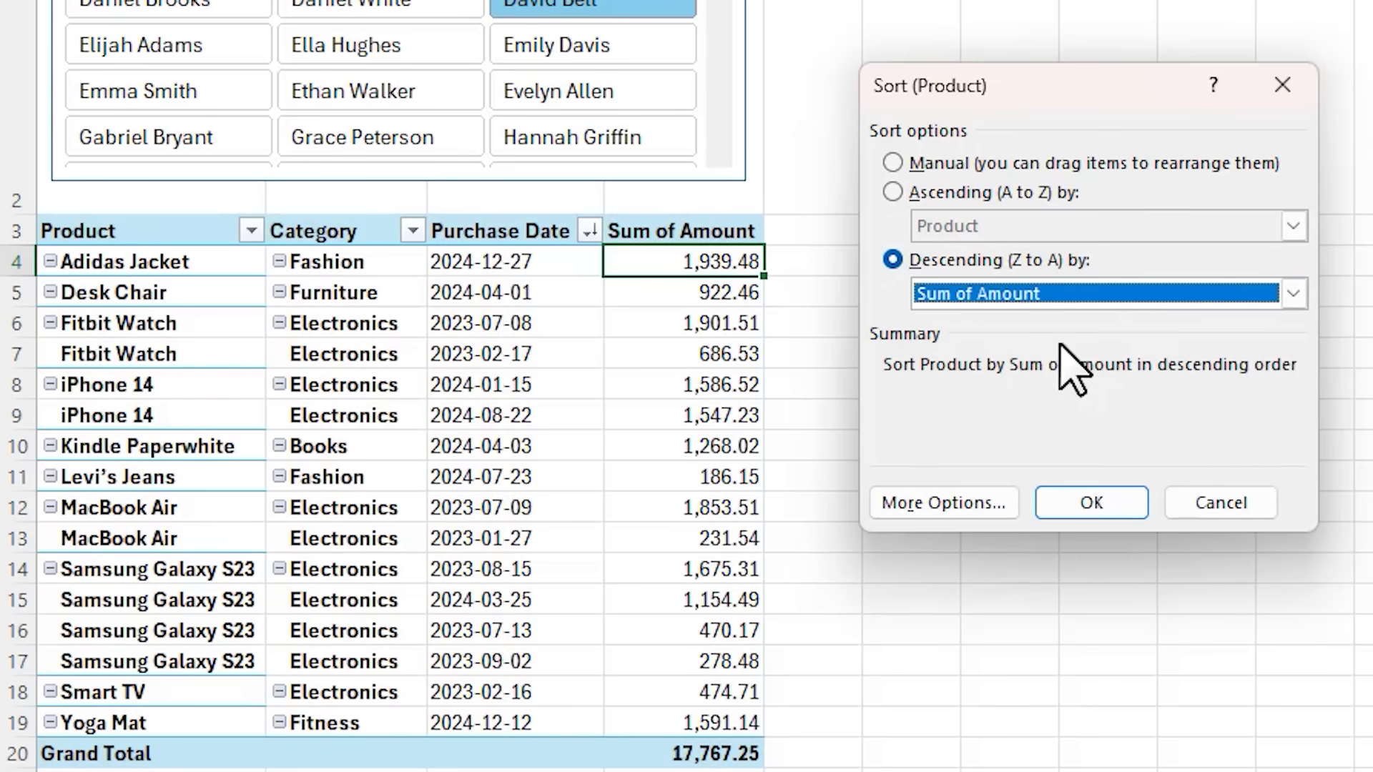
pyautogui.click(991, 504)
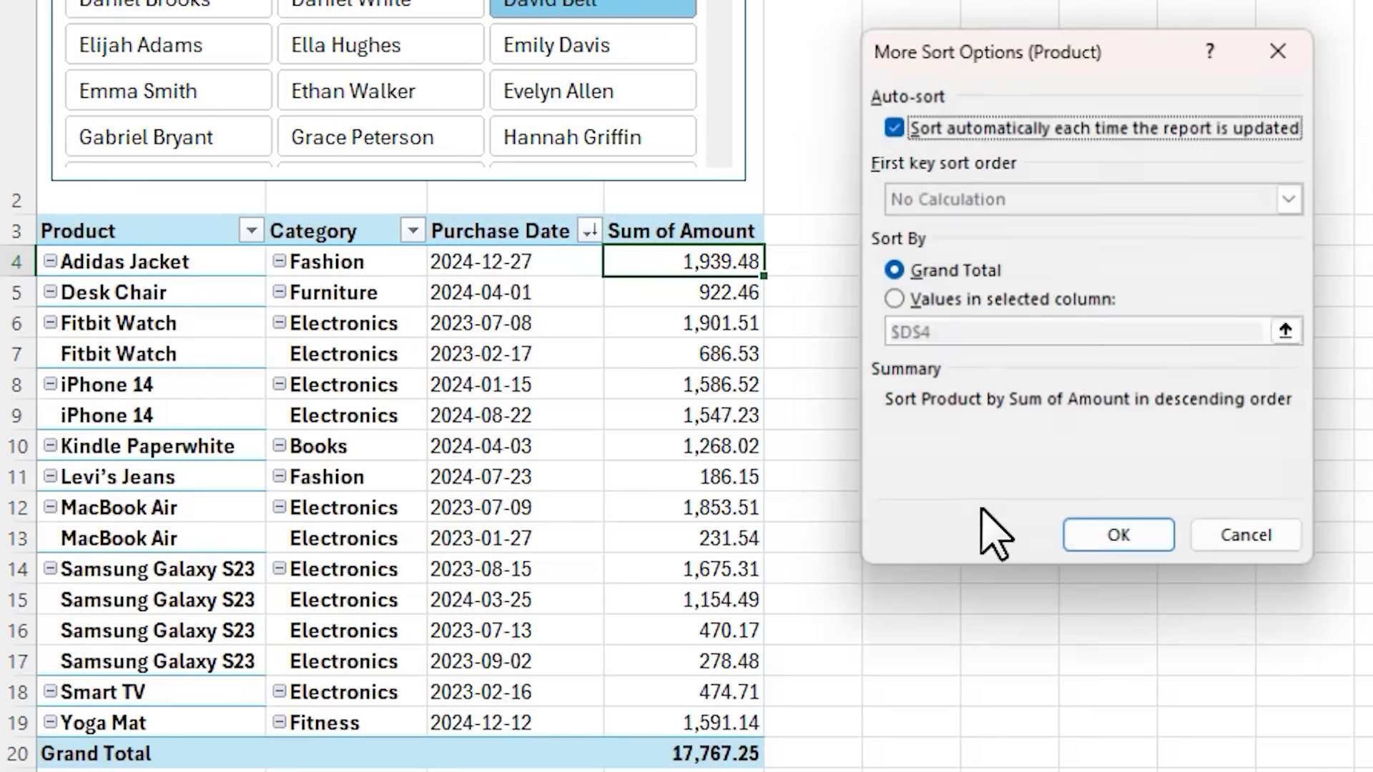